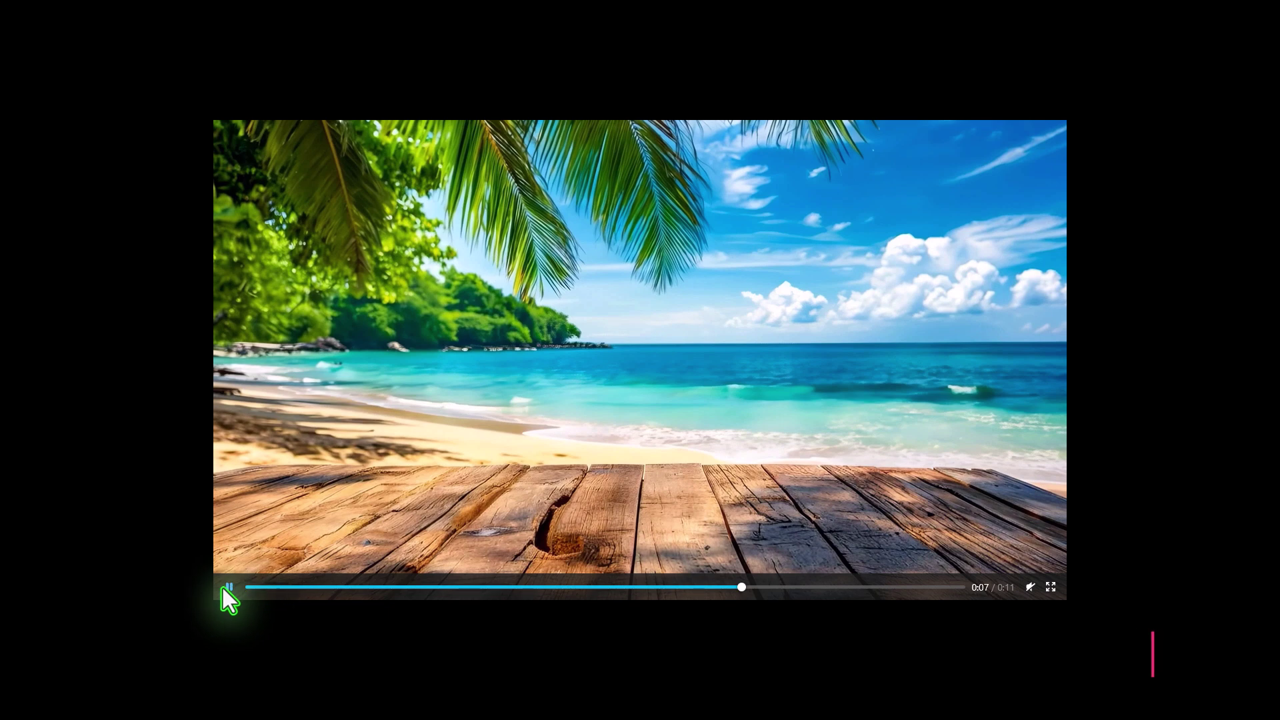
left_click(224, 588)
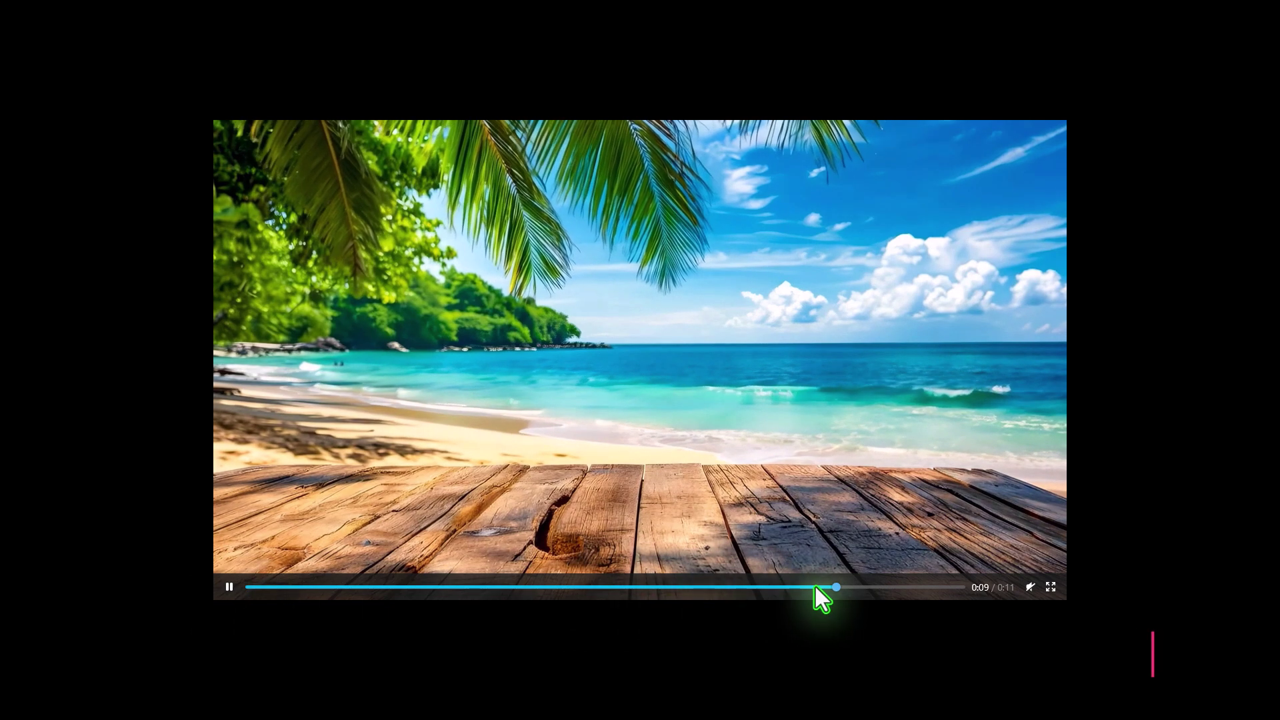
left_click_drag(822, 587, 250, 597)
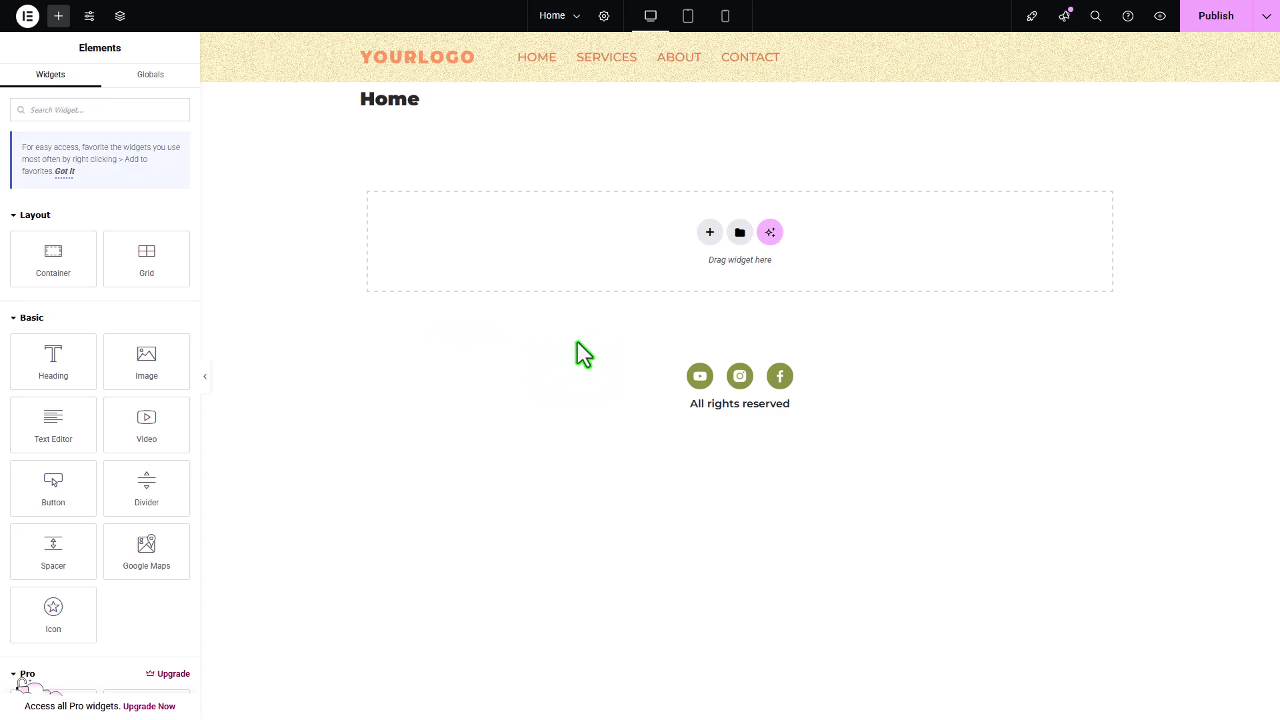
Add a two-column Flexbox container to the Home page and place a Video widget in its second column
left_click(710, 233)
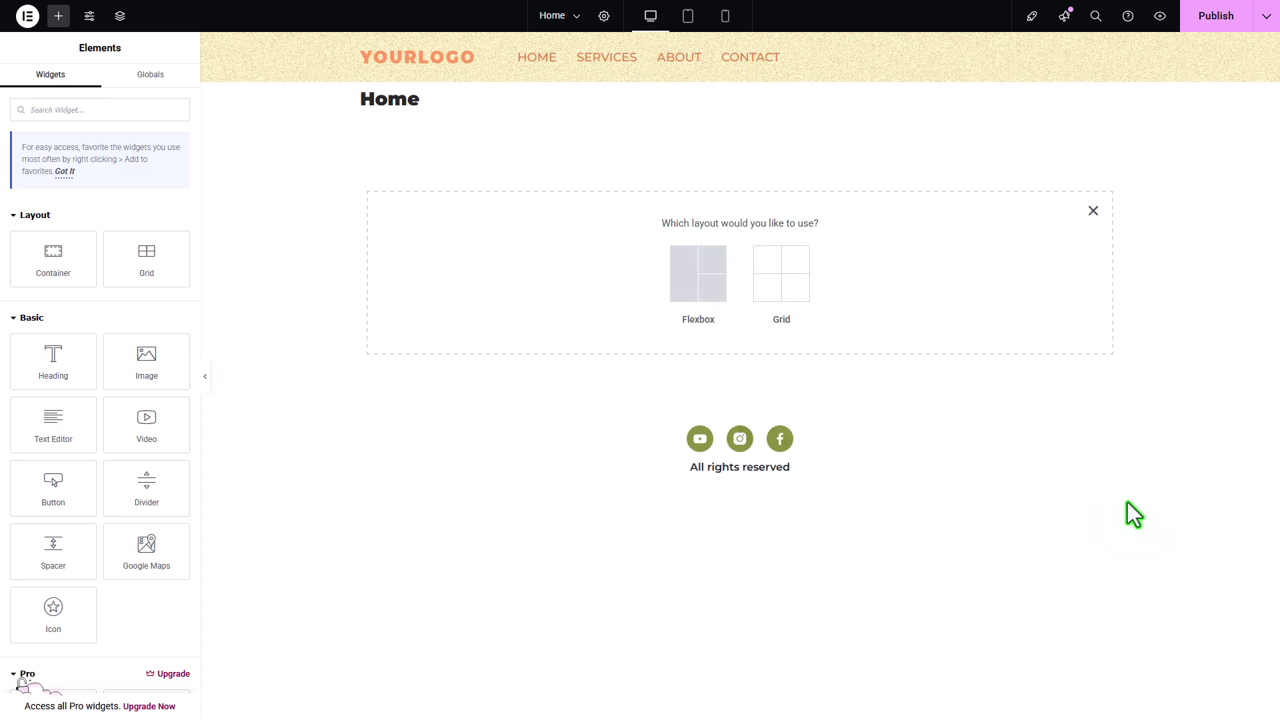
left_click(703, 293)
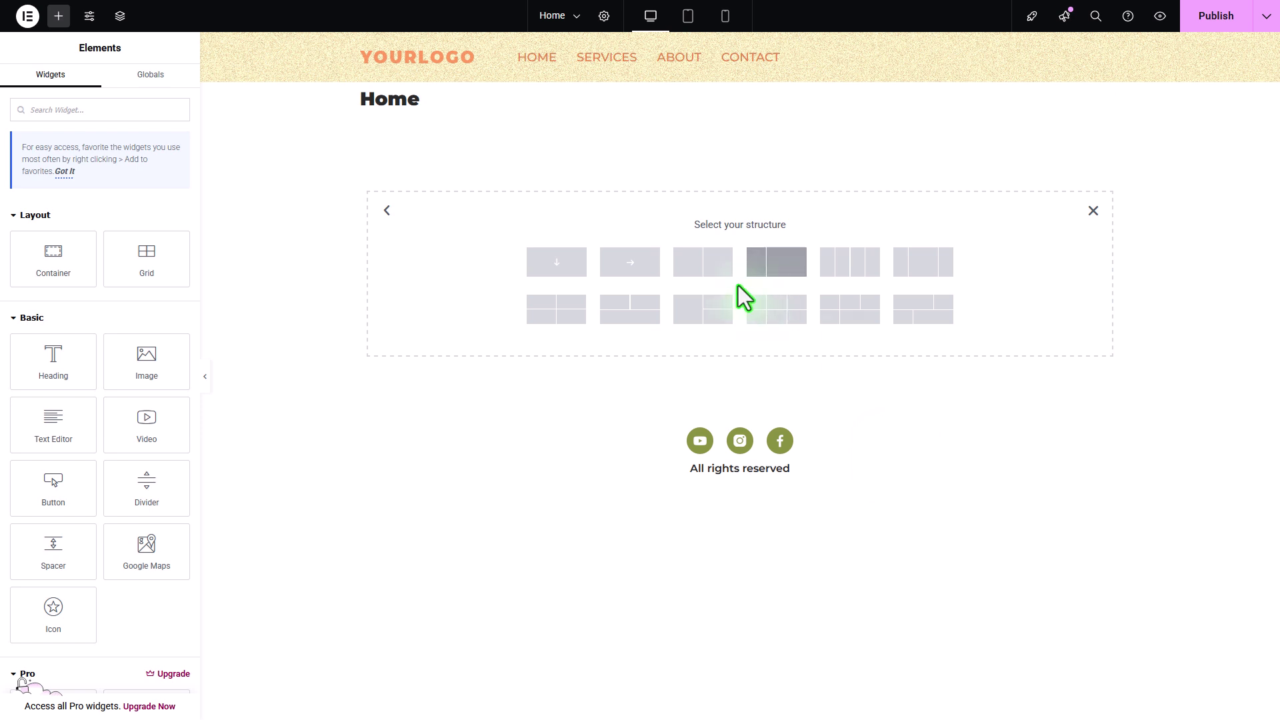
left_click(703, 261)
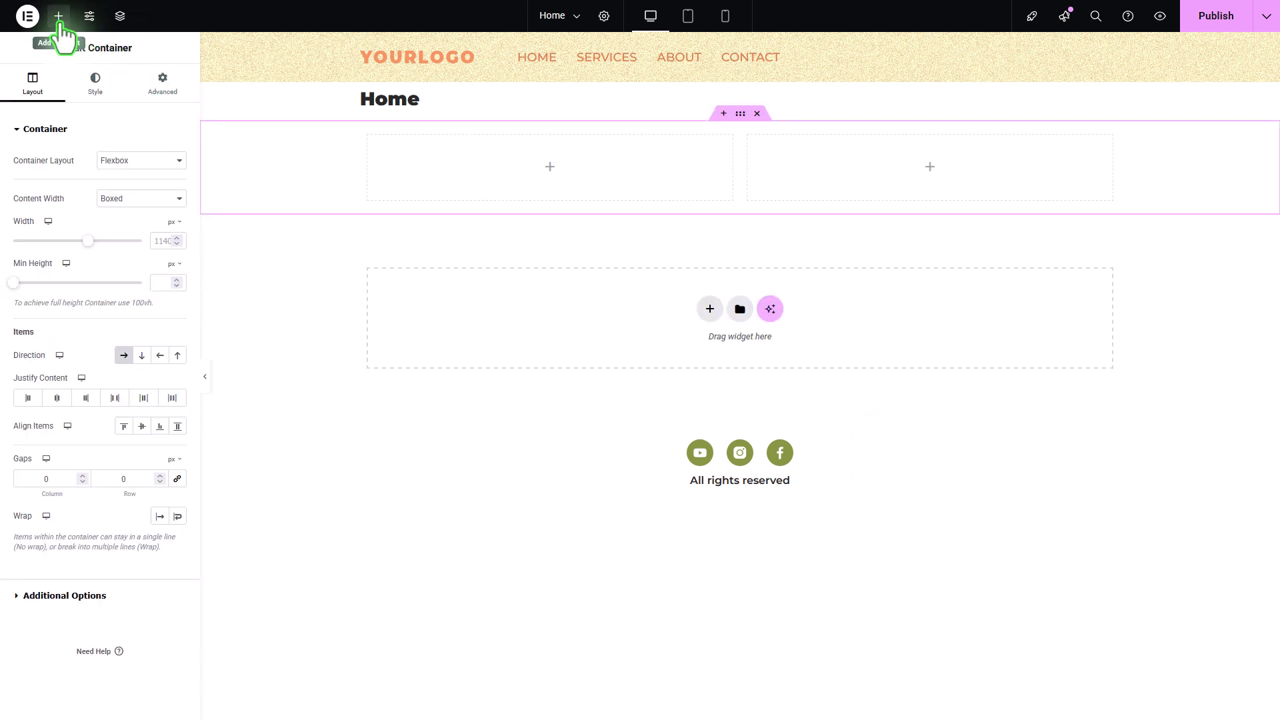
left_click(59, 17)
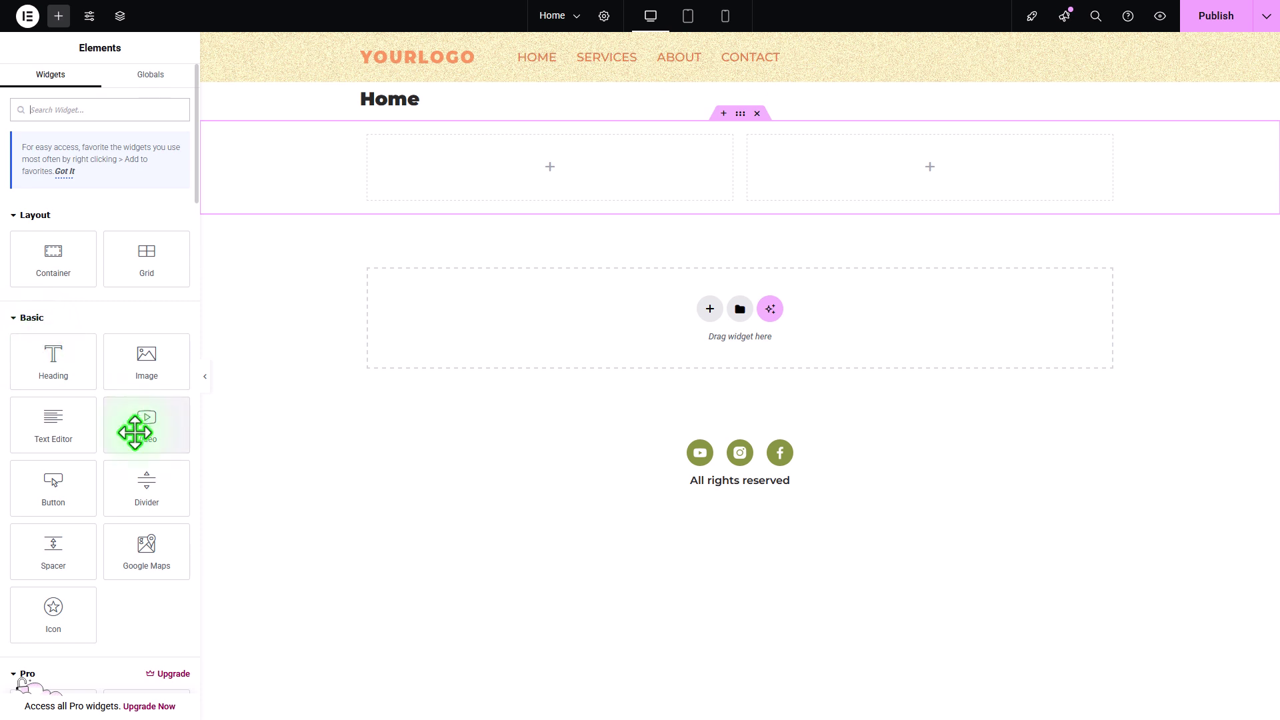
left_click_drag(153, 426, 970, 188)
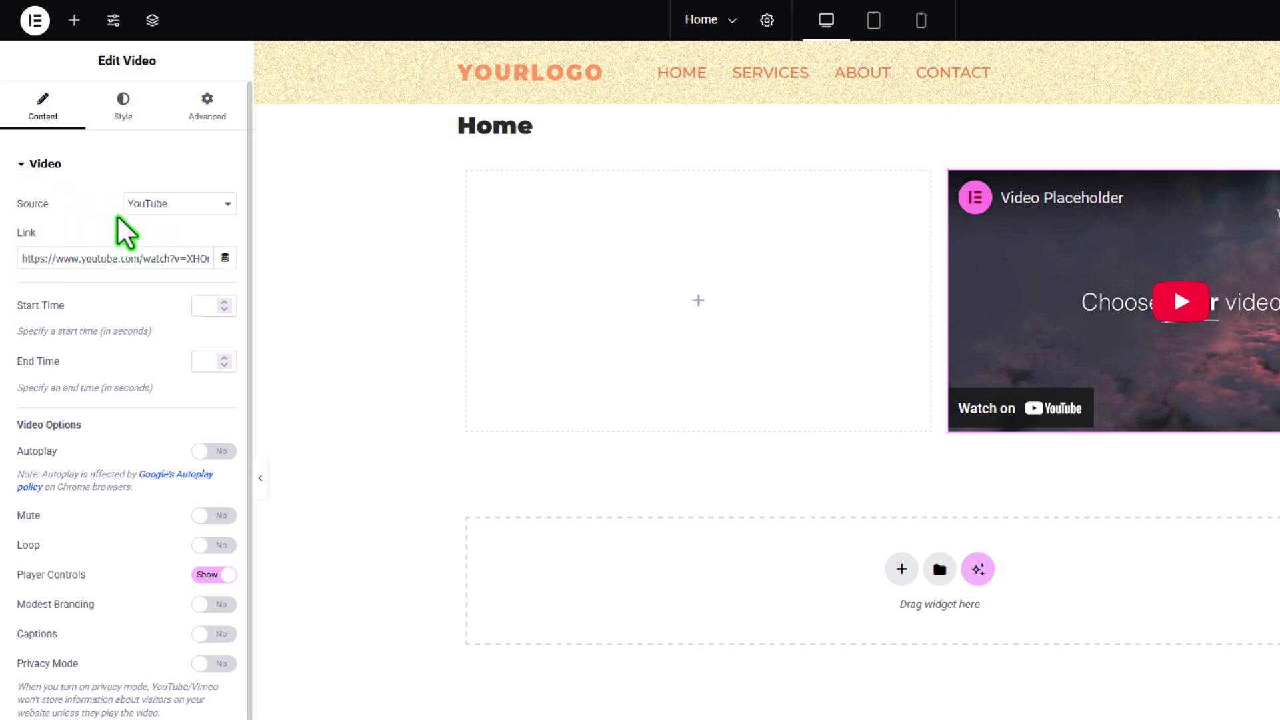
Try Vimeo, Dailymotion and VideoPress as the video's source, and set it back to YouTube
left_click(185, 207)
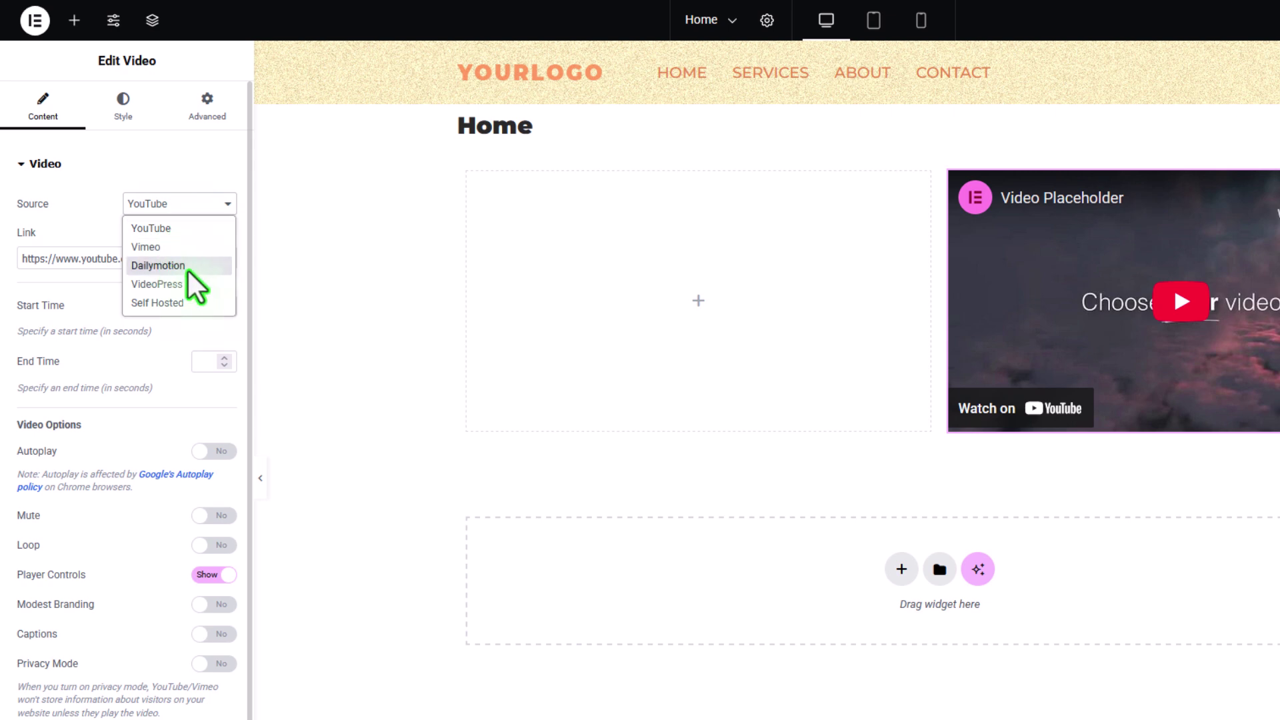
left_click(149, 212)
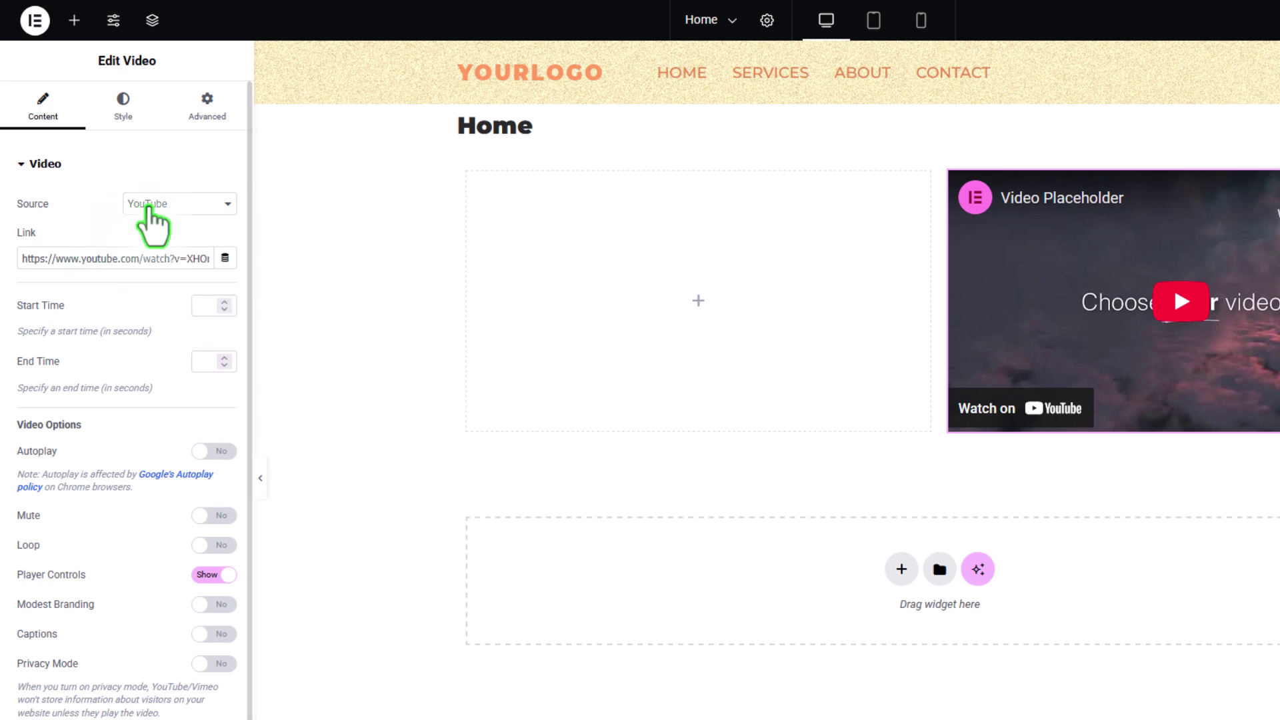
left_click(187, 206)
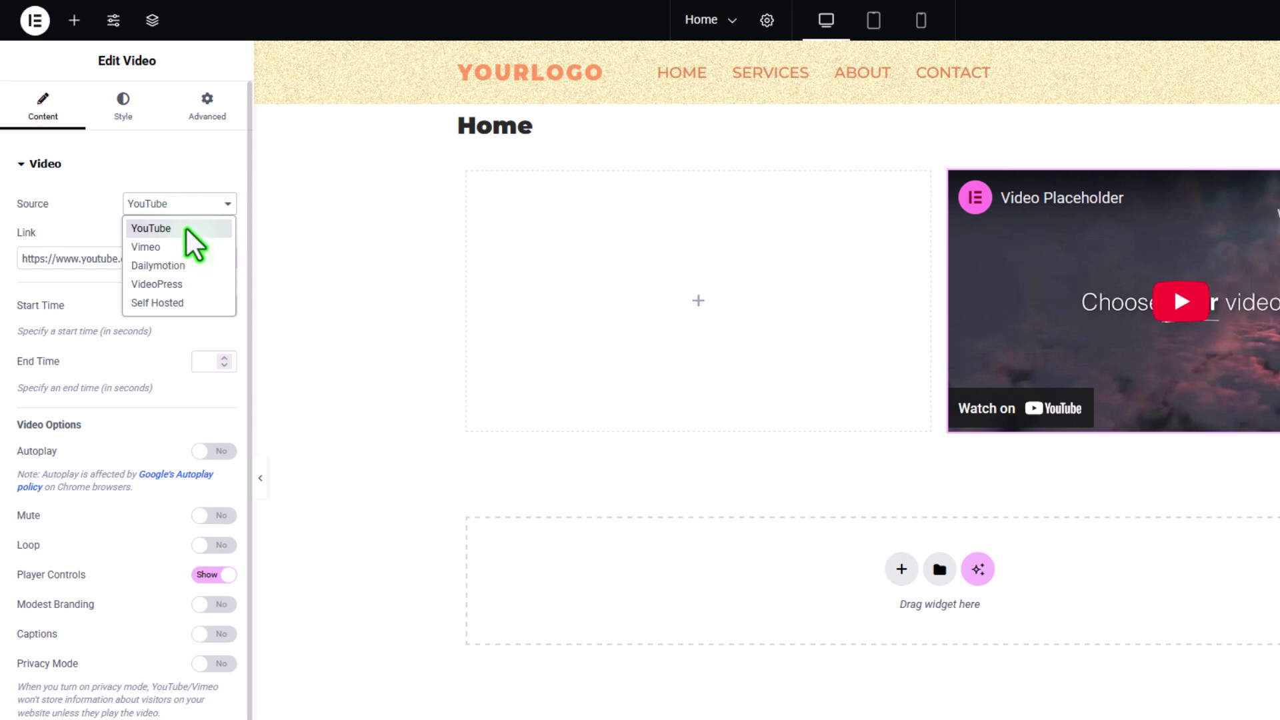
left_click(172, 227)
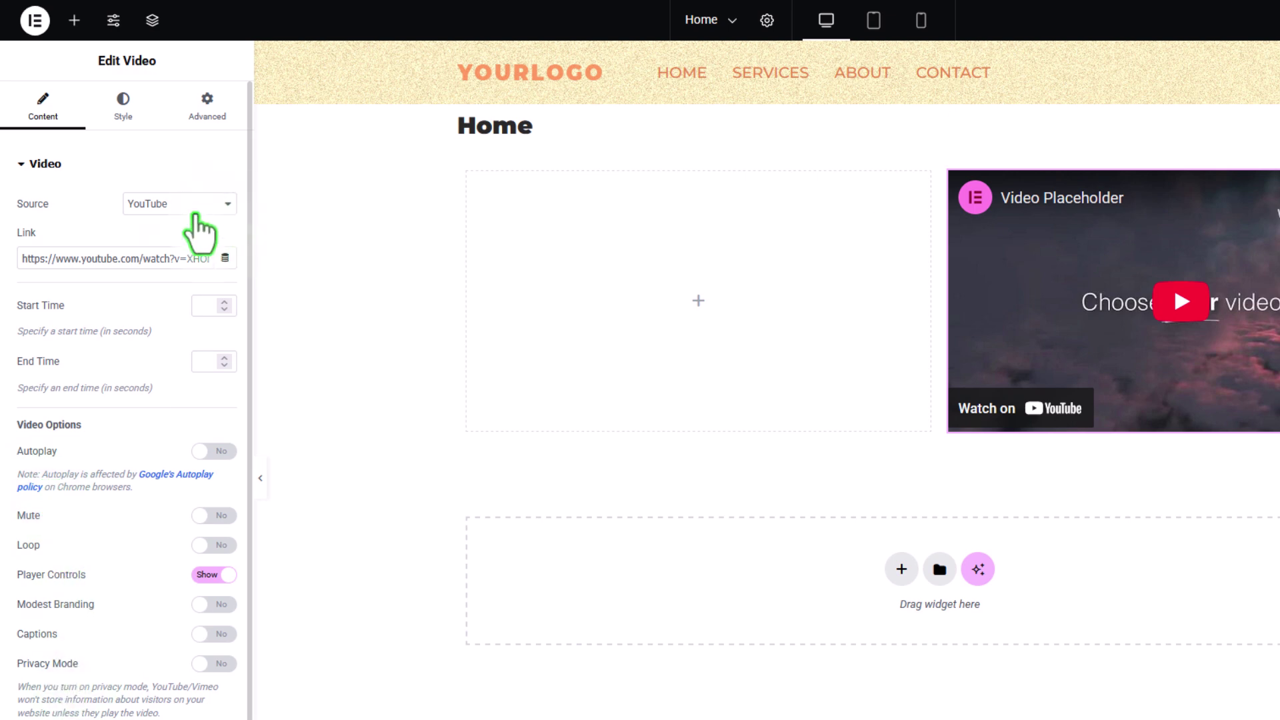
left_click(197, 207)
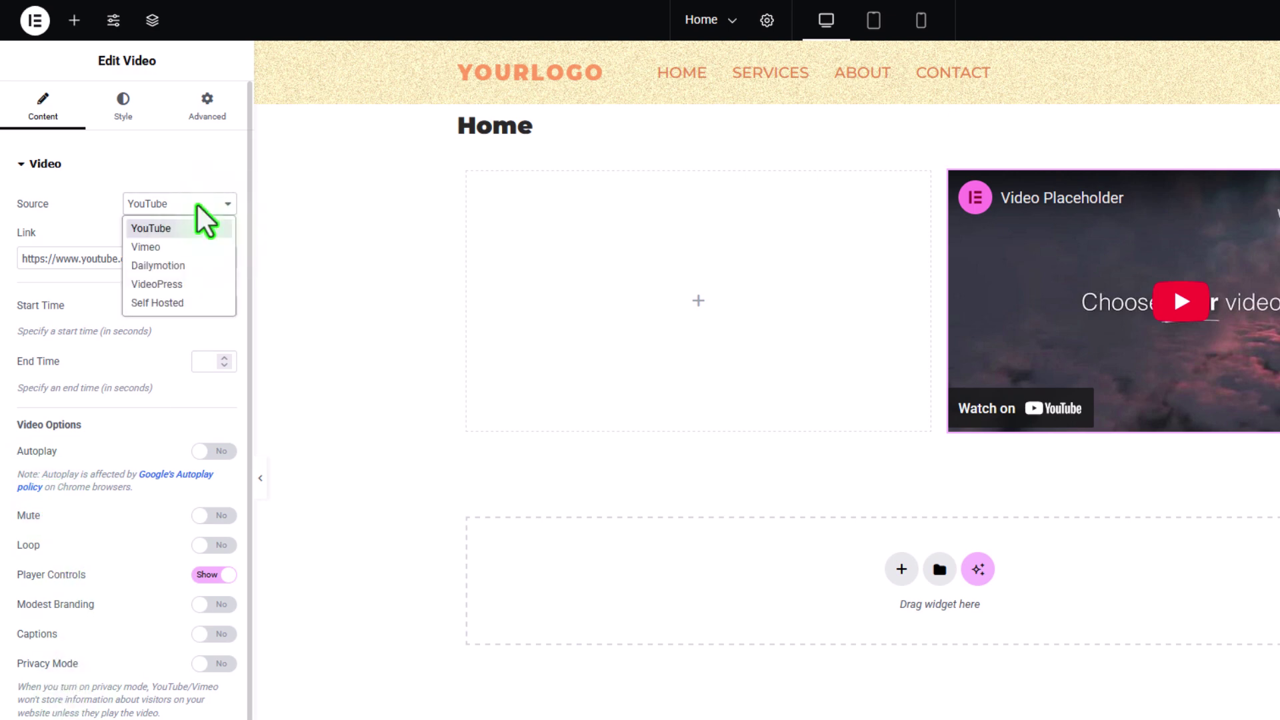
left_click(146, 247)
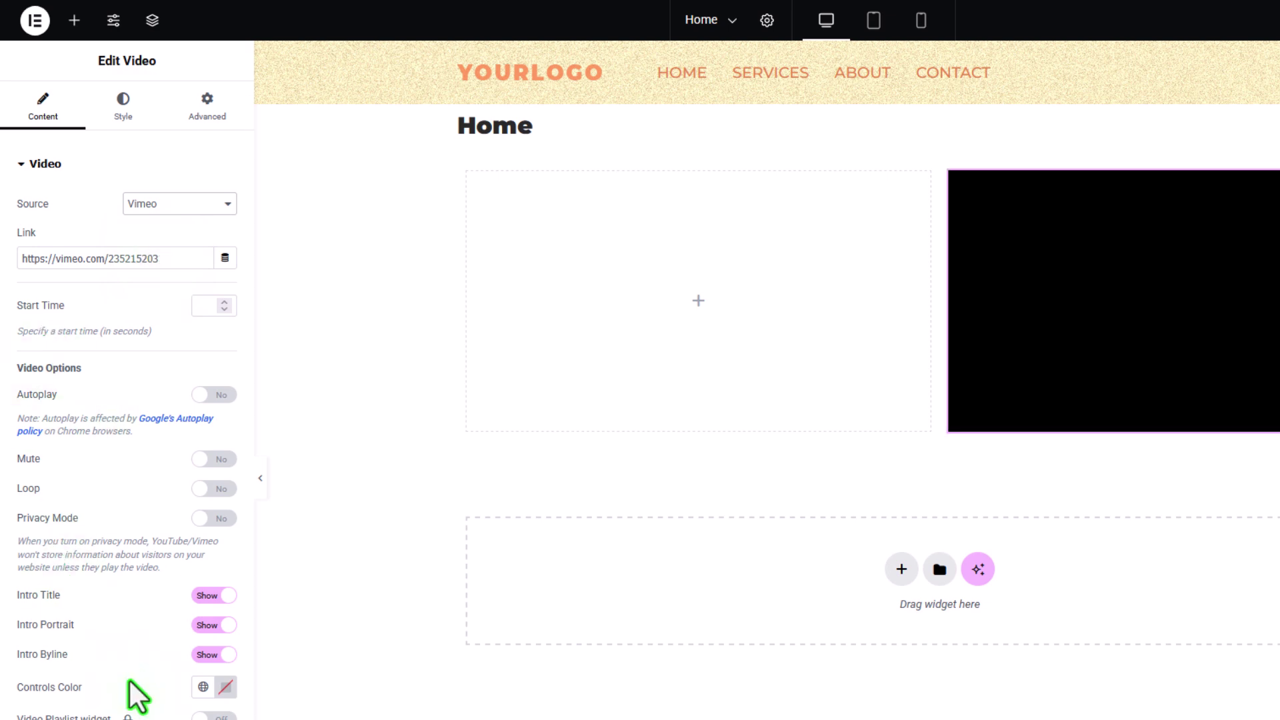
left_click(188, 225)
left_click(176, 268)
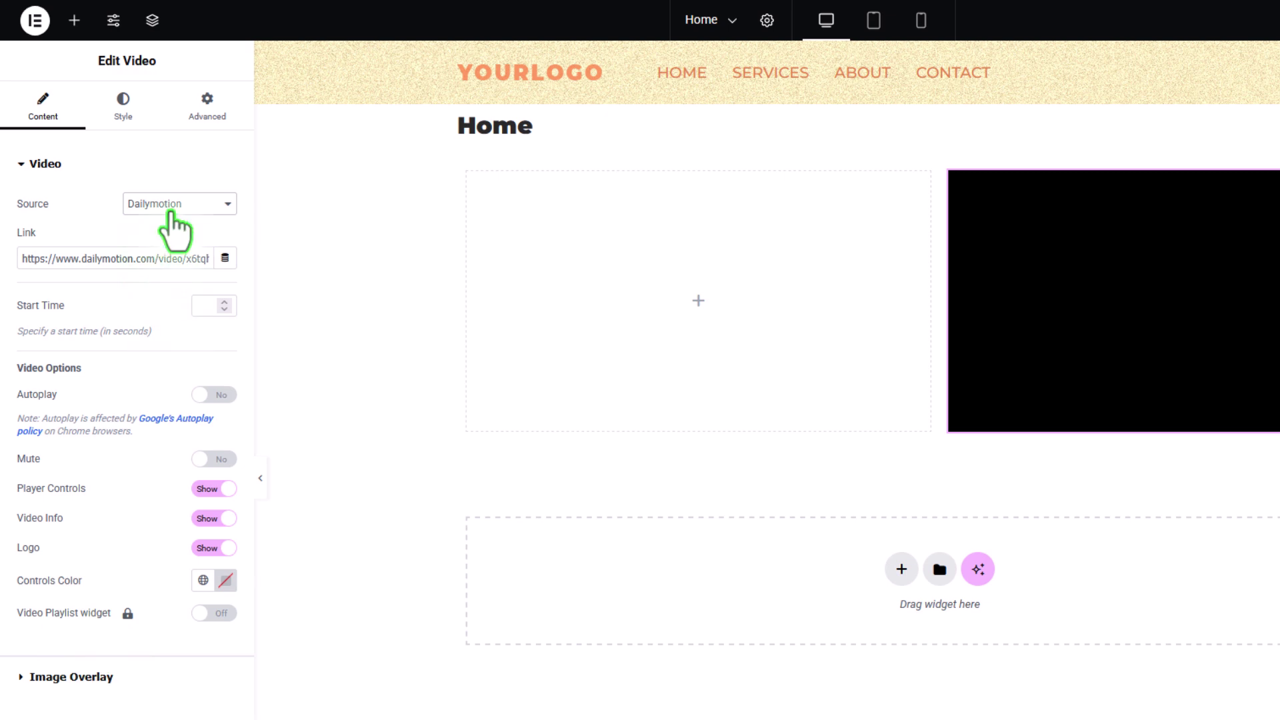
left_click(170, 207)
left_click(160, 286)
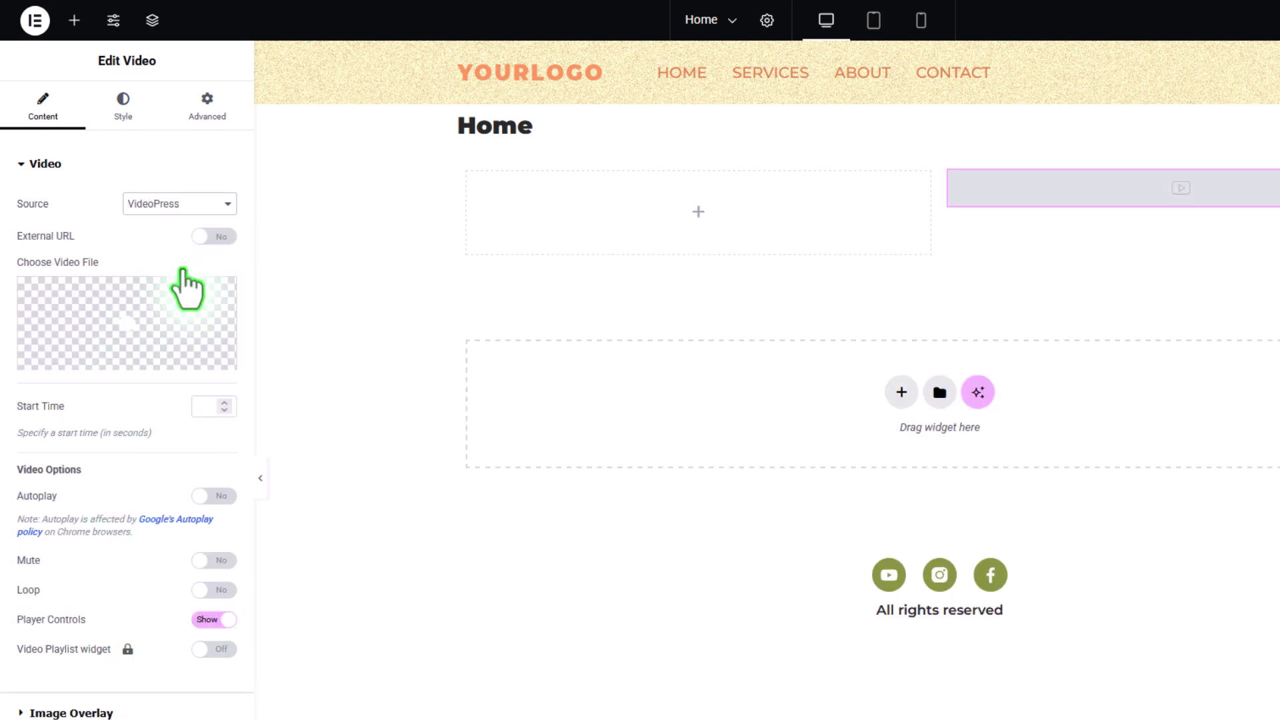
left_click(164, 211)
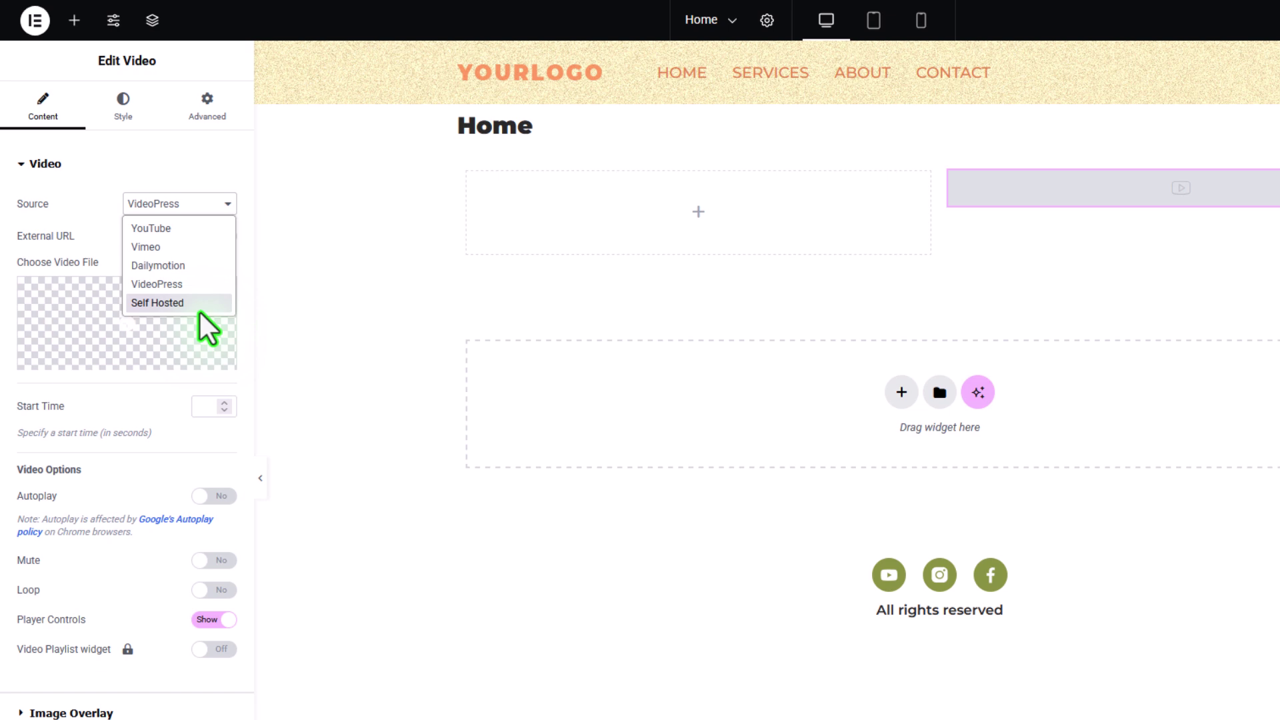
left_click(177, 227)
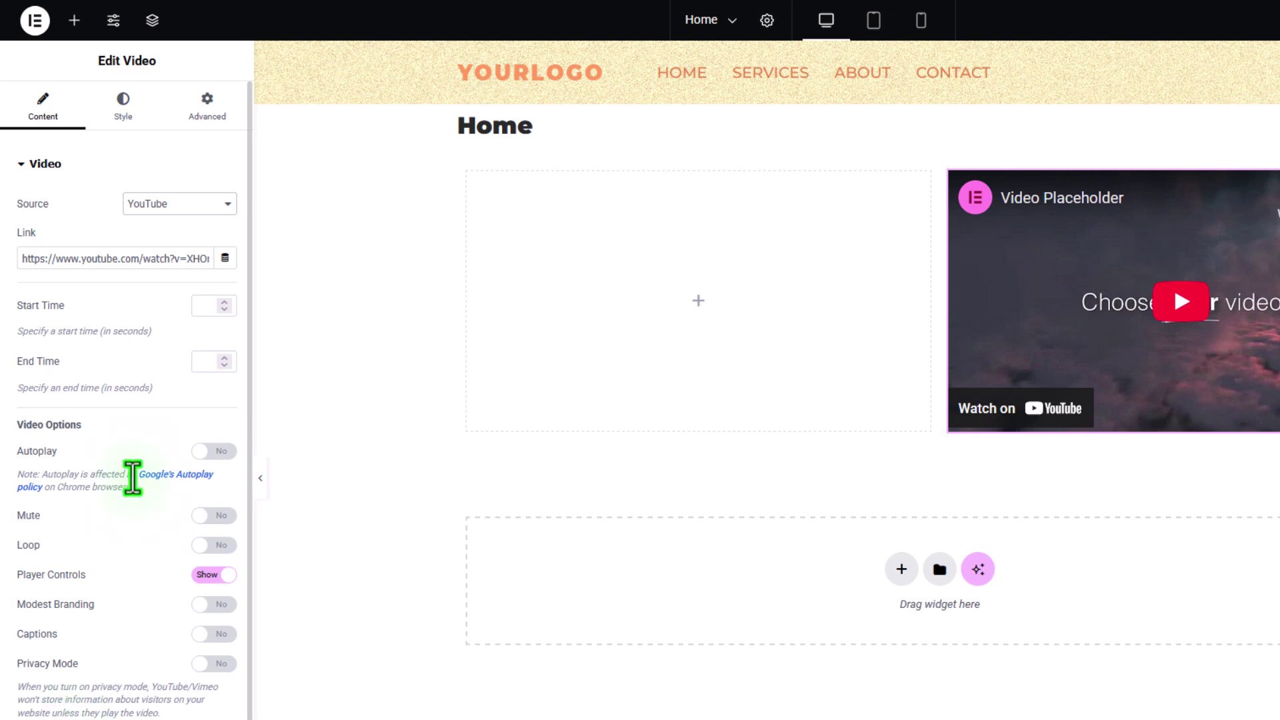
Try the video with Autoplay on, Player Controls hidden and Privacy Mode on, and restore each of these options
left_click(224, 453)
left_click(209, 454)
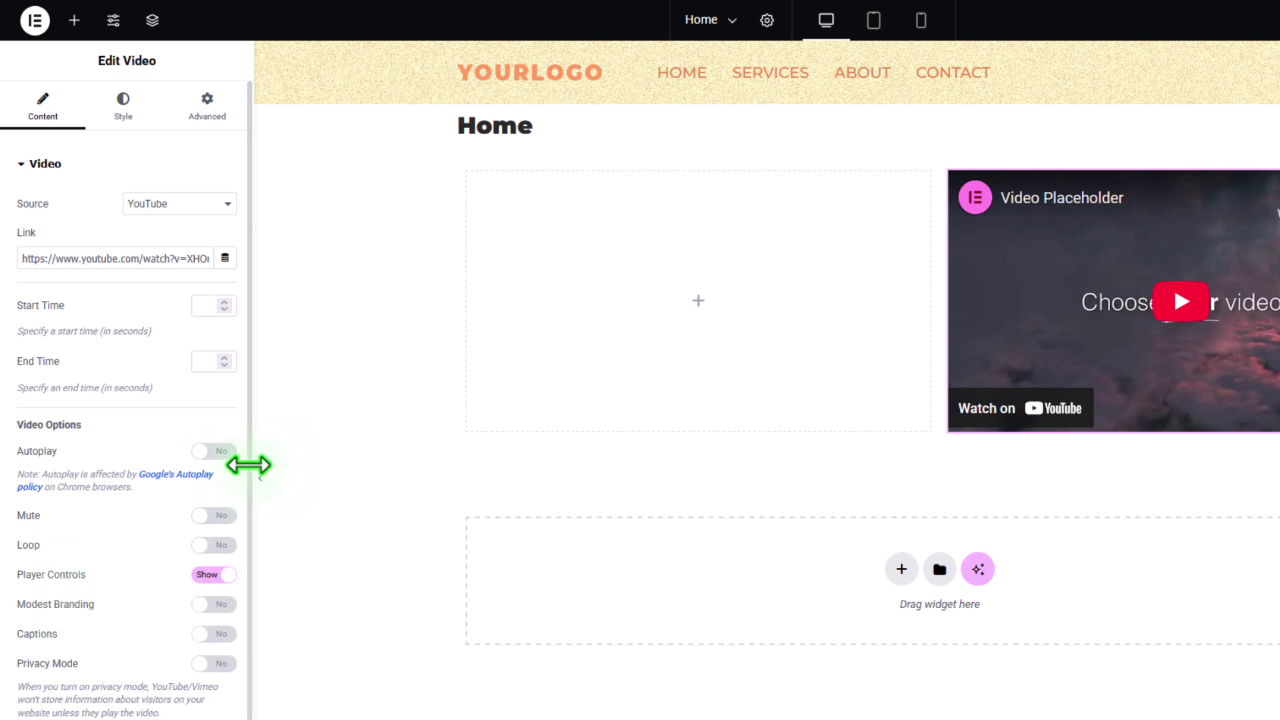
left_click(223, 453)
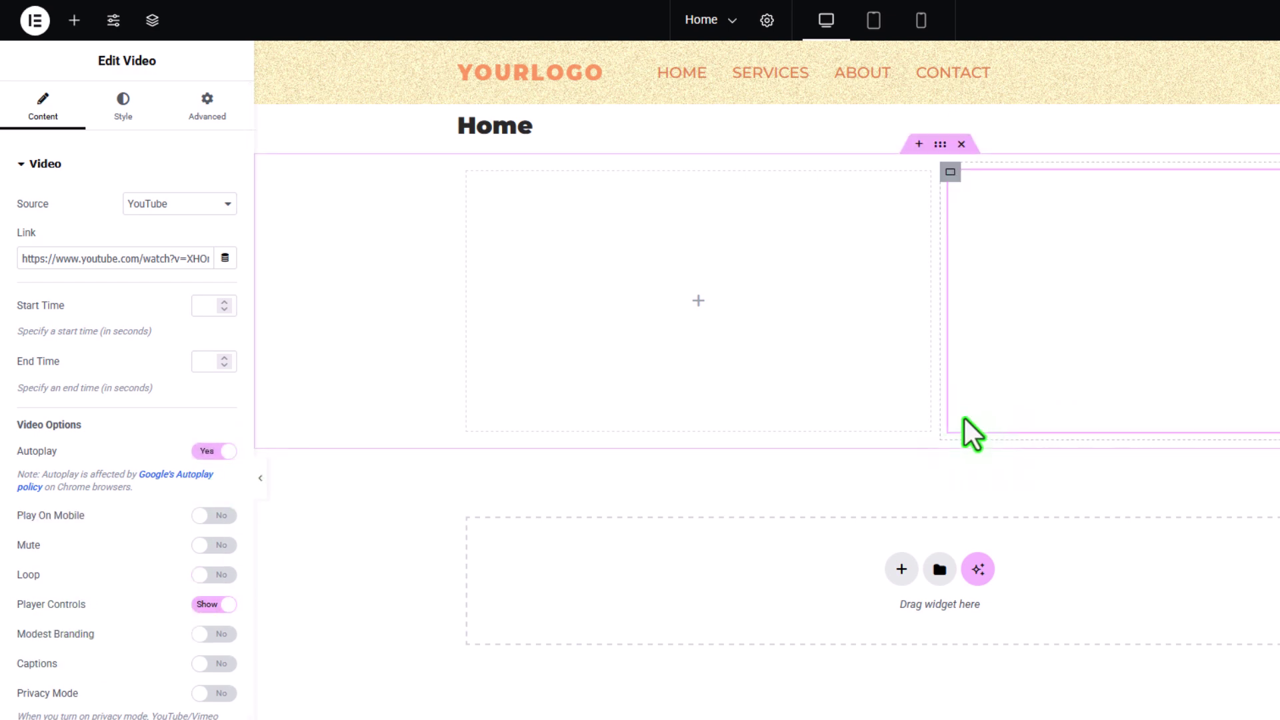
left_click(210, 604)
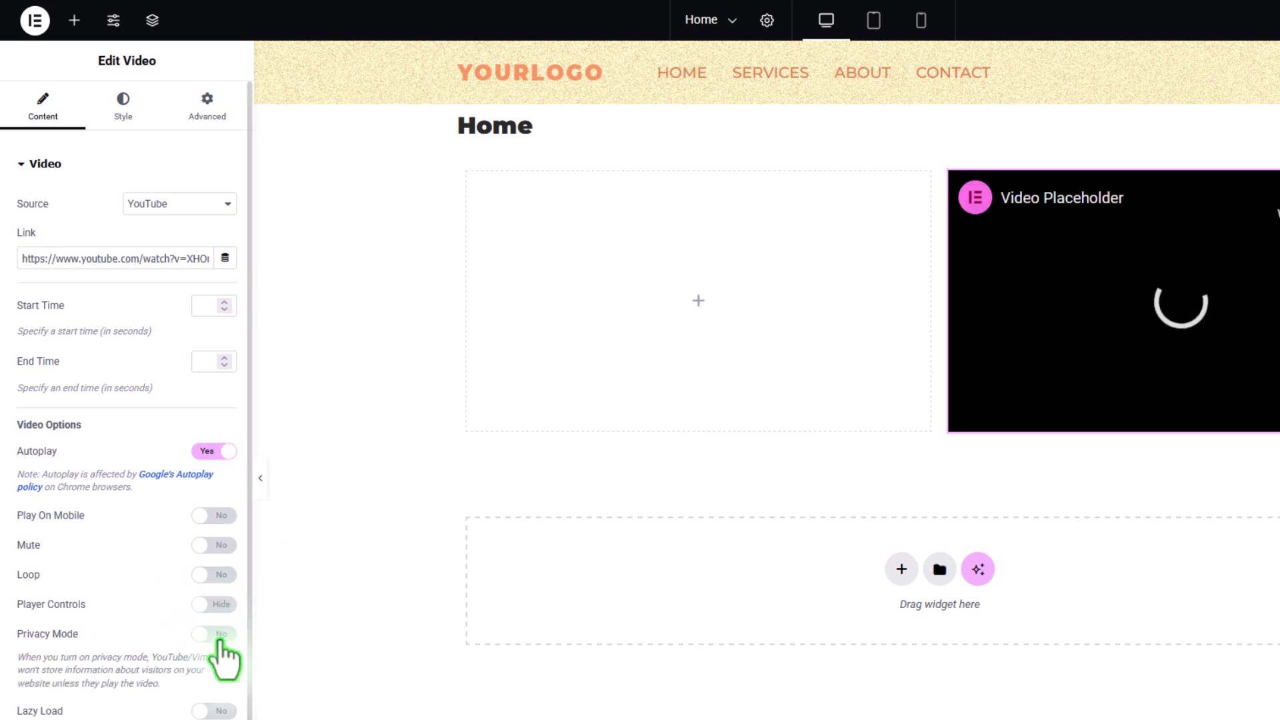
left_click(212, 452)
left_click(226, 577)
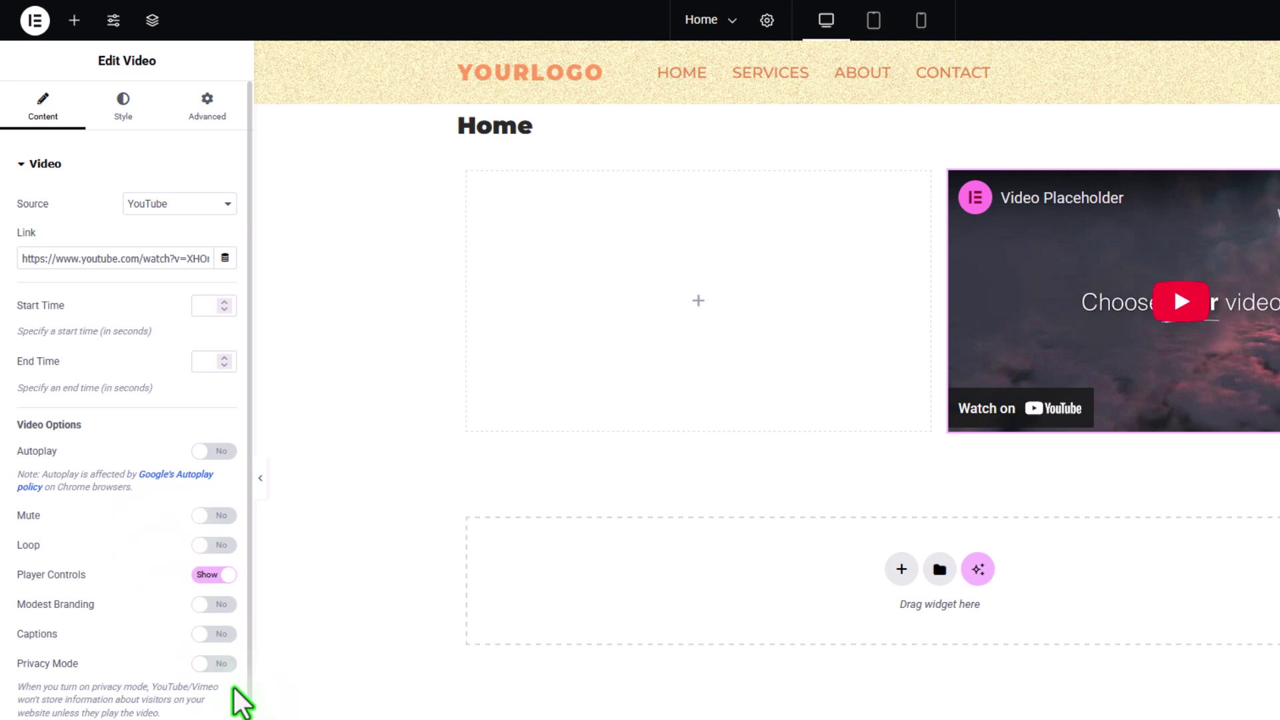
left_click(224, 667)
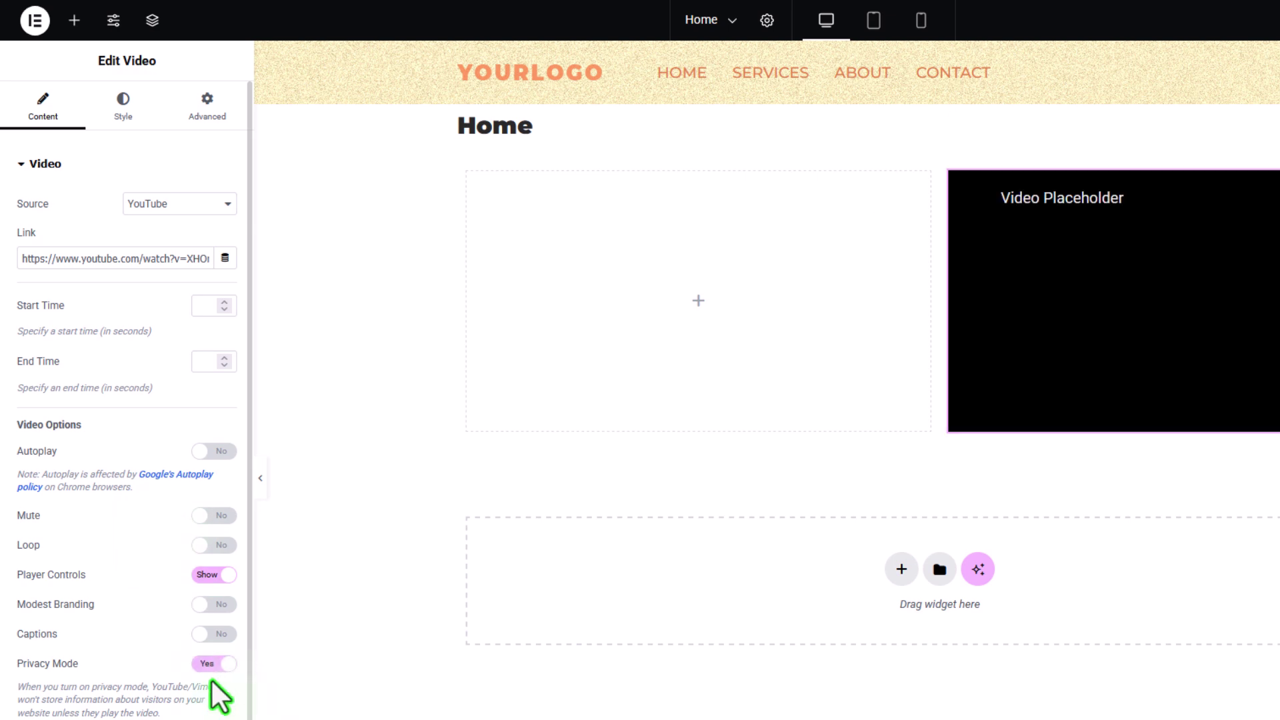
left_click(208, 665)
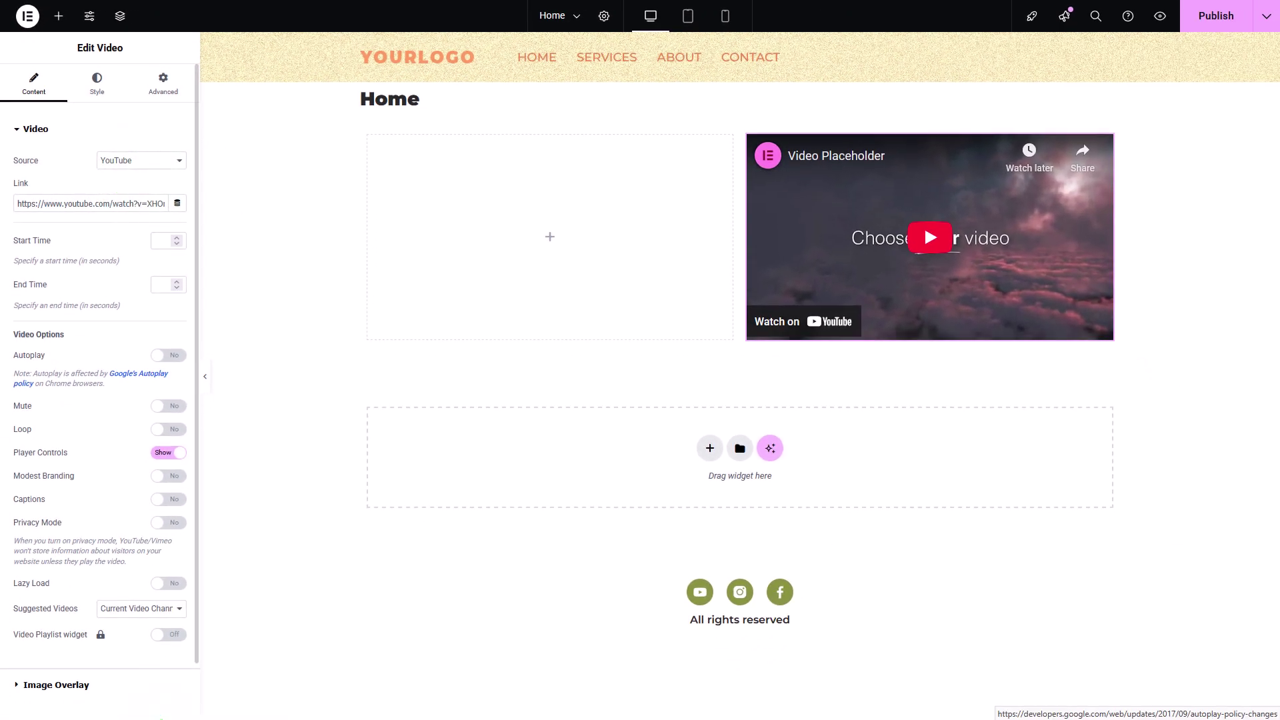
Turn on Lazy Load for the video and collapse its Video settings
scroll(40, 567, "down", 1)
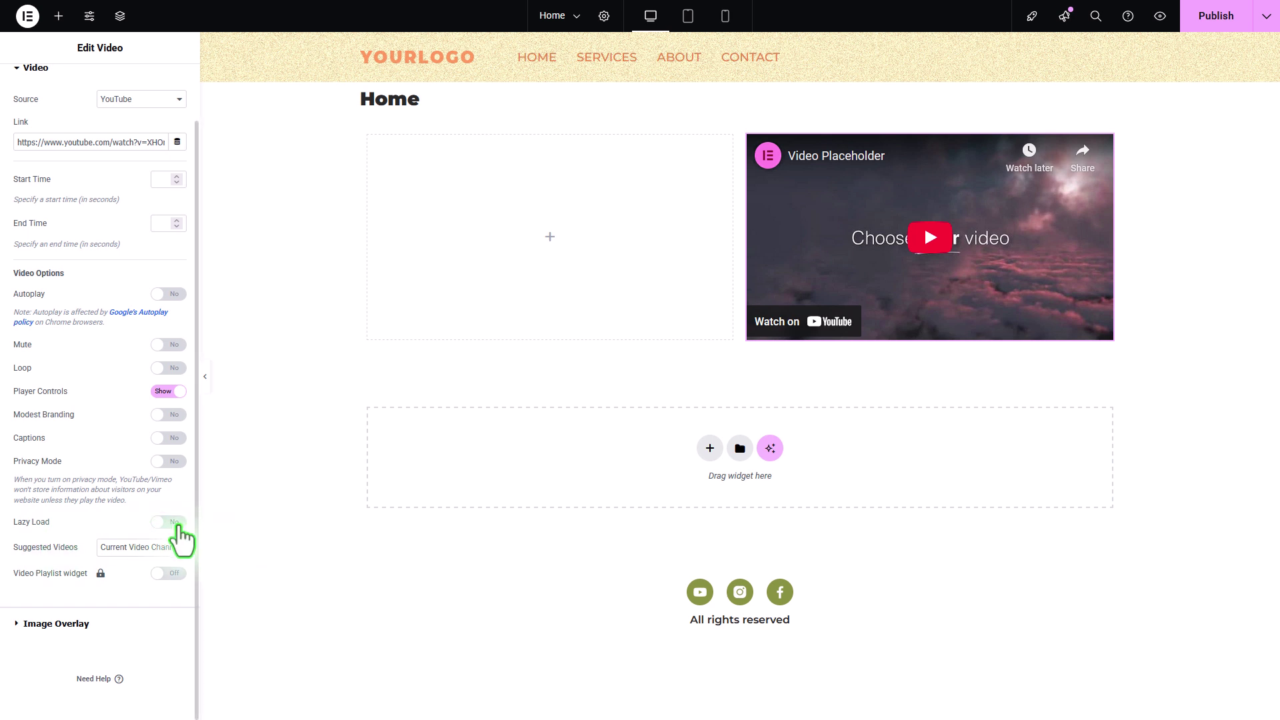
left_click(175, 523)
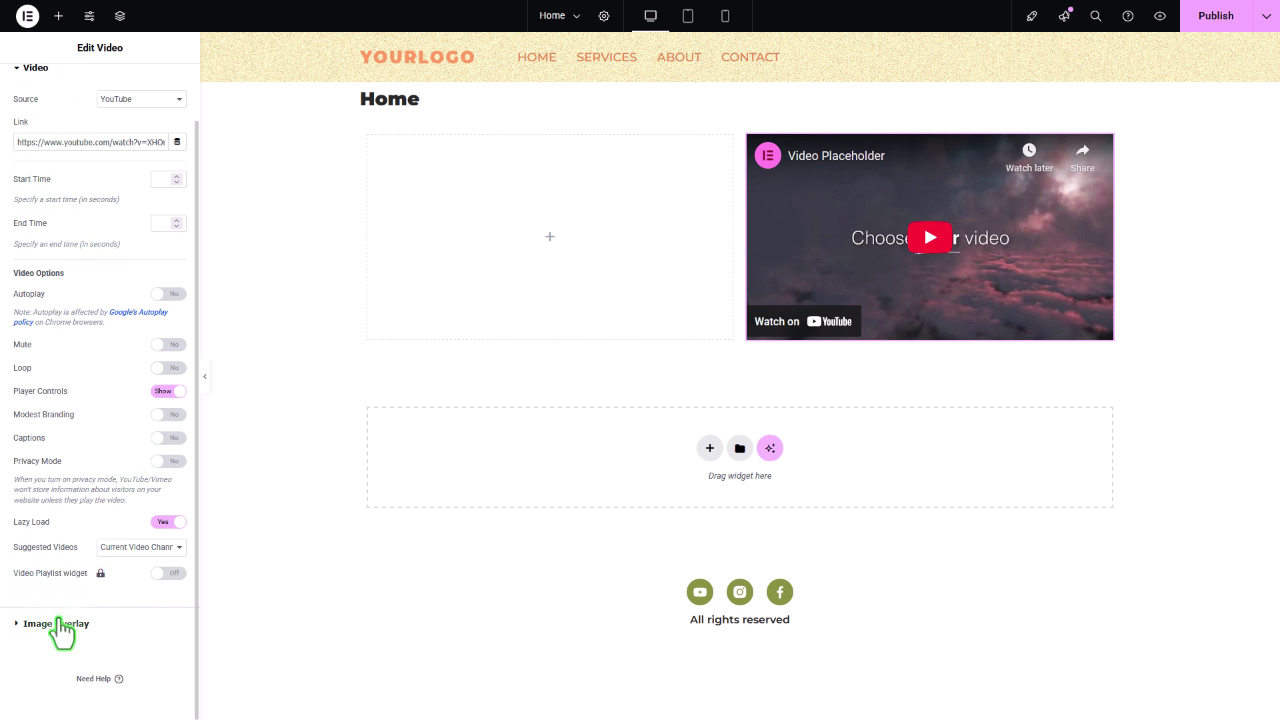
left_click(35, 69)
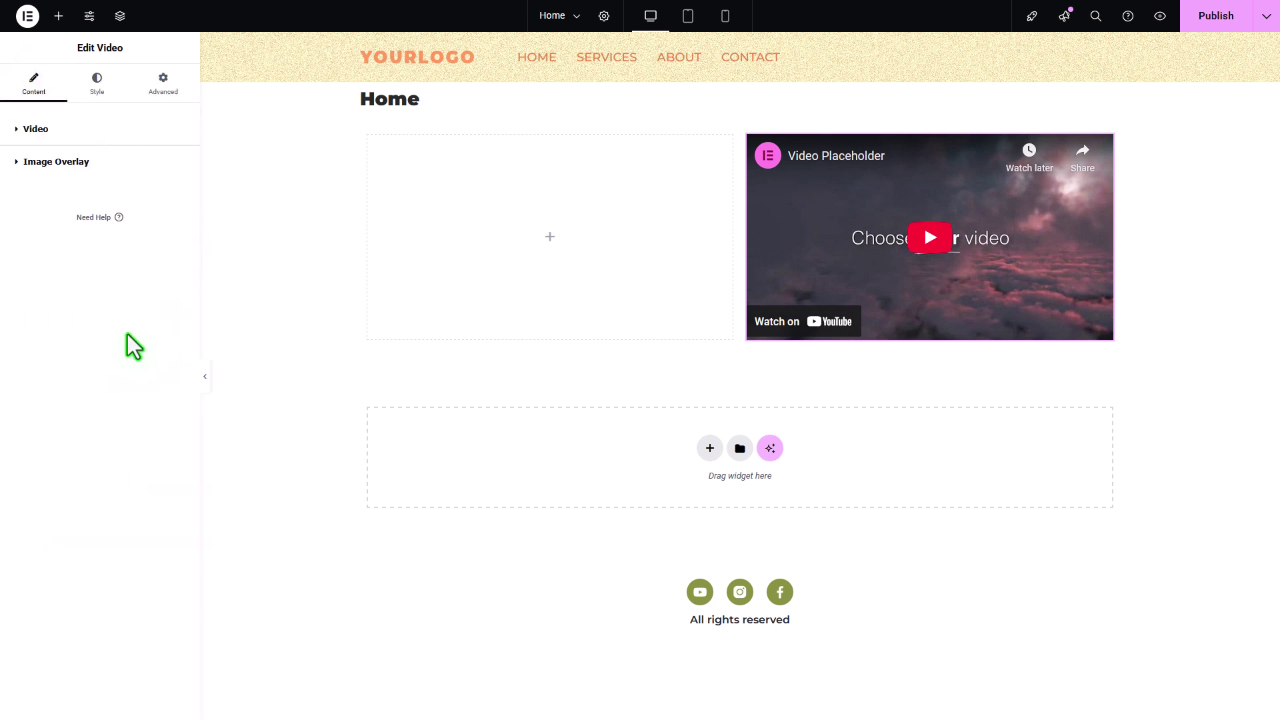
Enable the video's image overlay and use the "click to play this video" picture from the media library
left_click(91, 163)
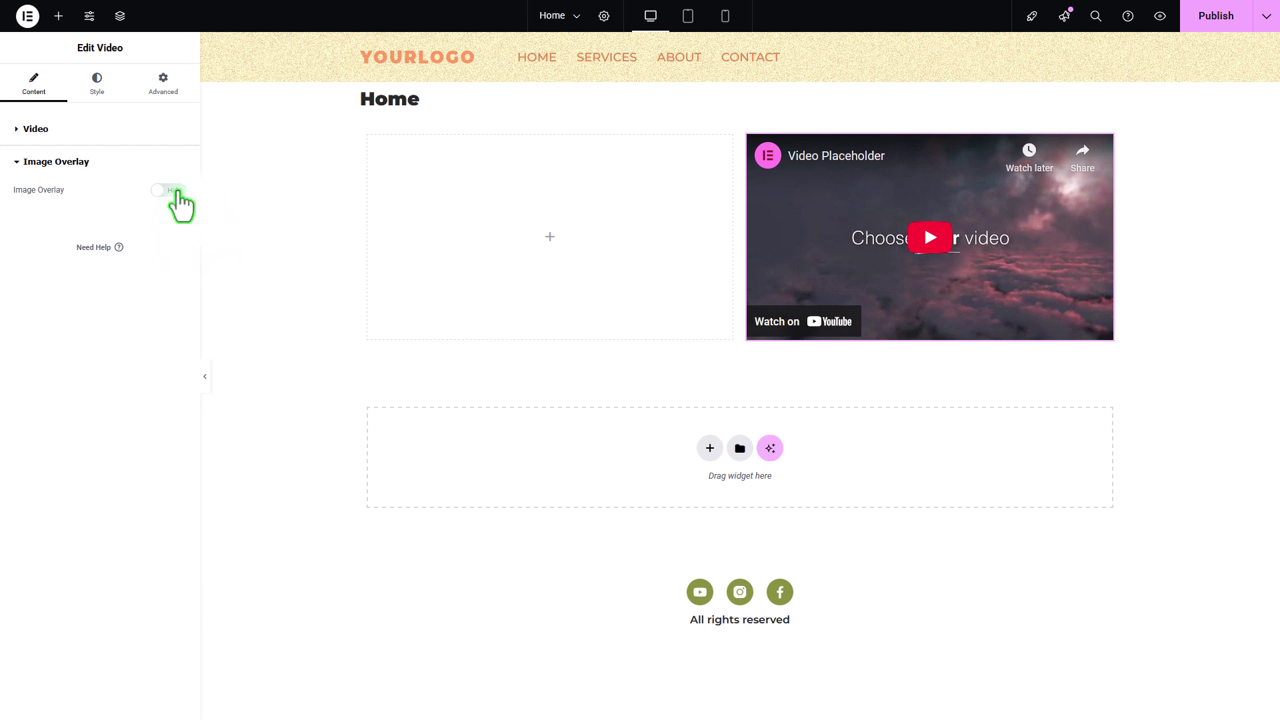
left_click(175, 191)
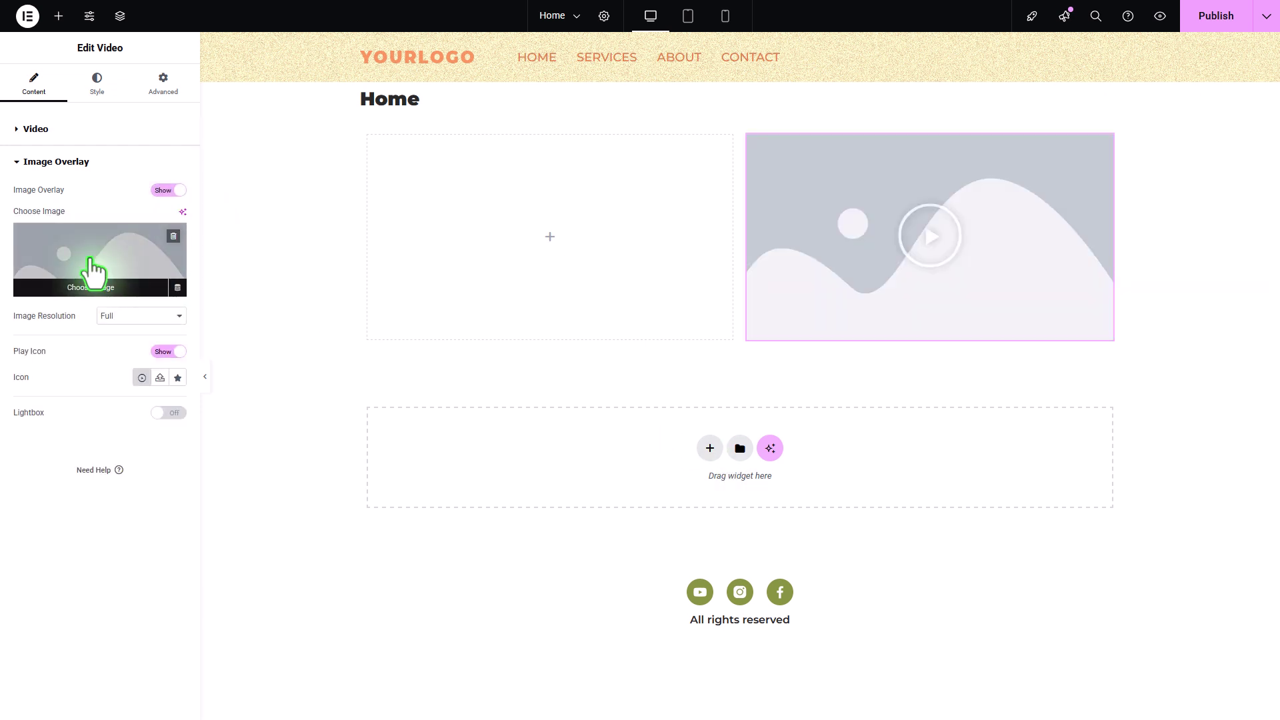
left_click(91, 265)
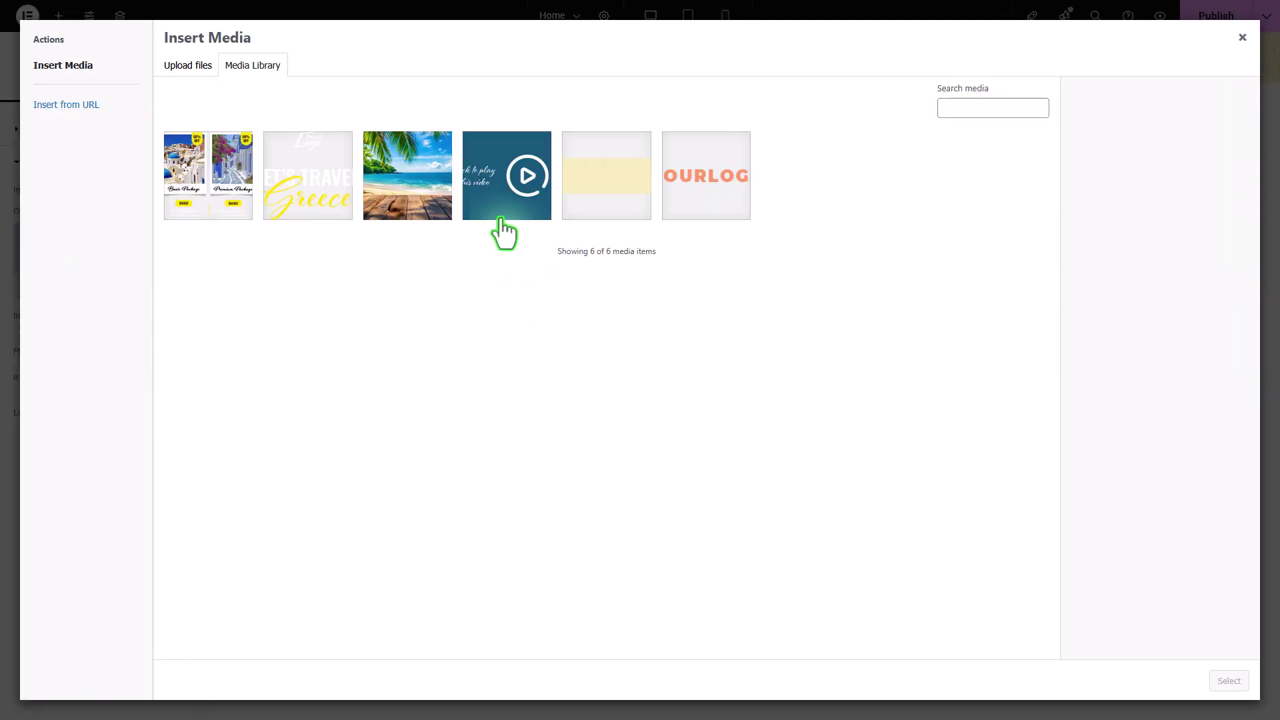
left_click(501, 214)
left_click(1229, 681)
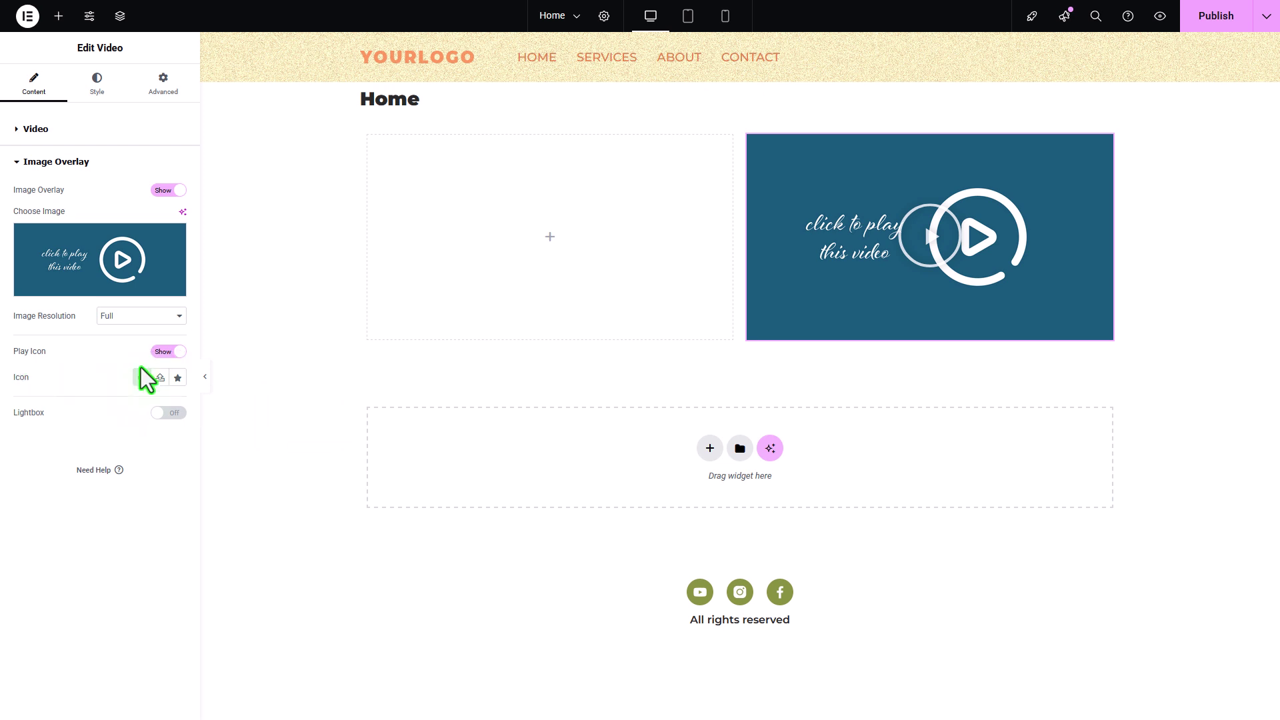
Hide the play icon on the image overlay and test the overlay by starting and pausing the video
left_click(159, 355)
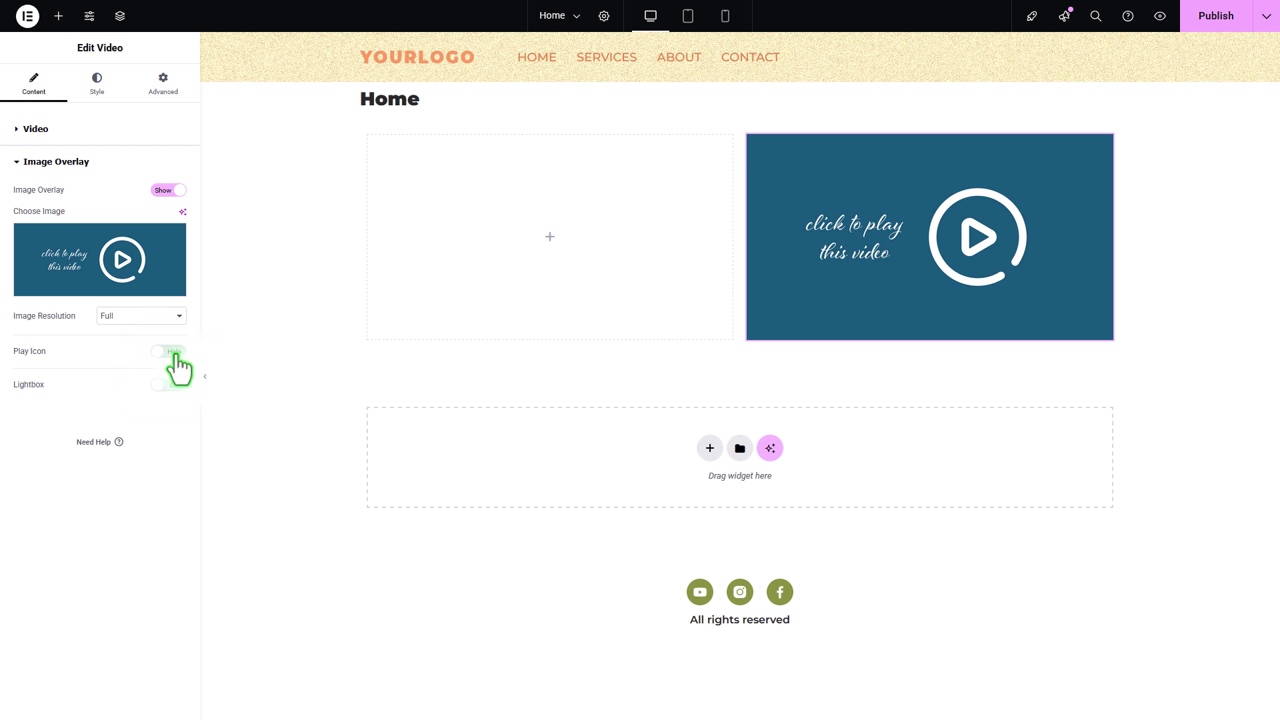
left_click(168, 352)
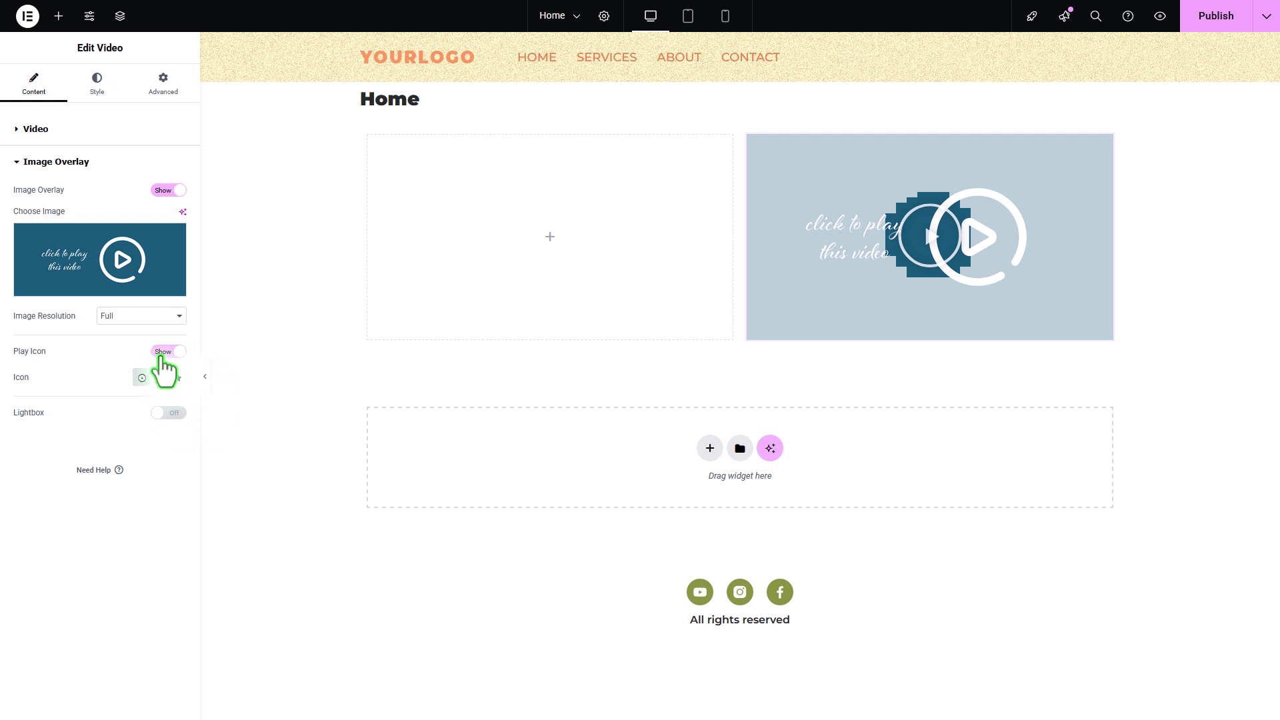
left_click(167, 352)
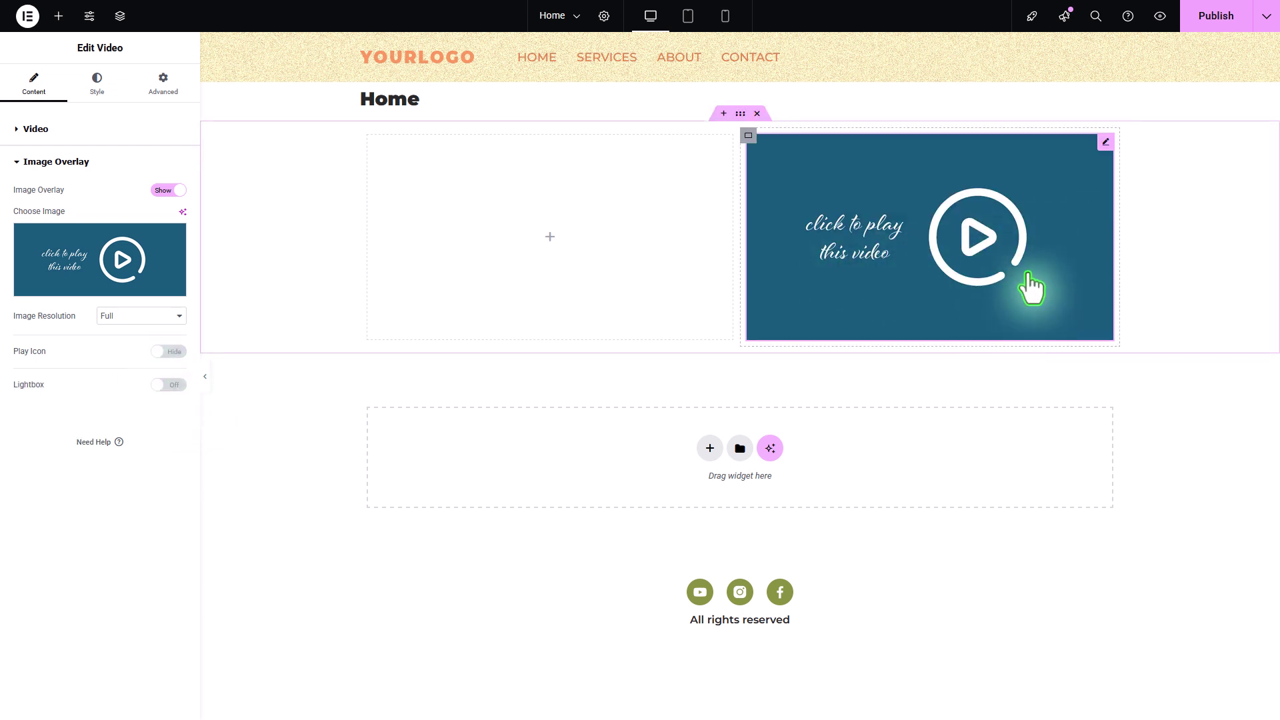
left_click(936, 280)
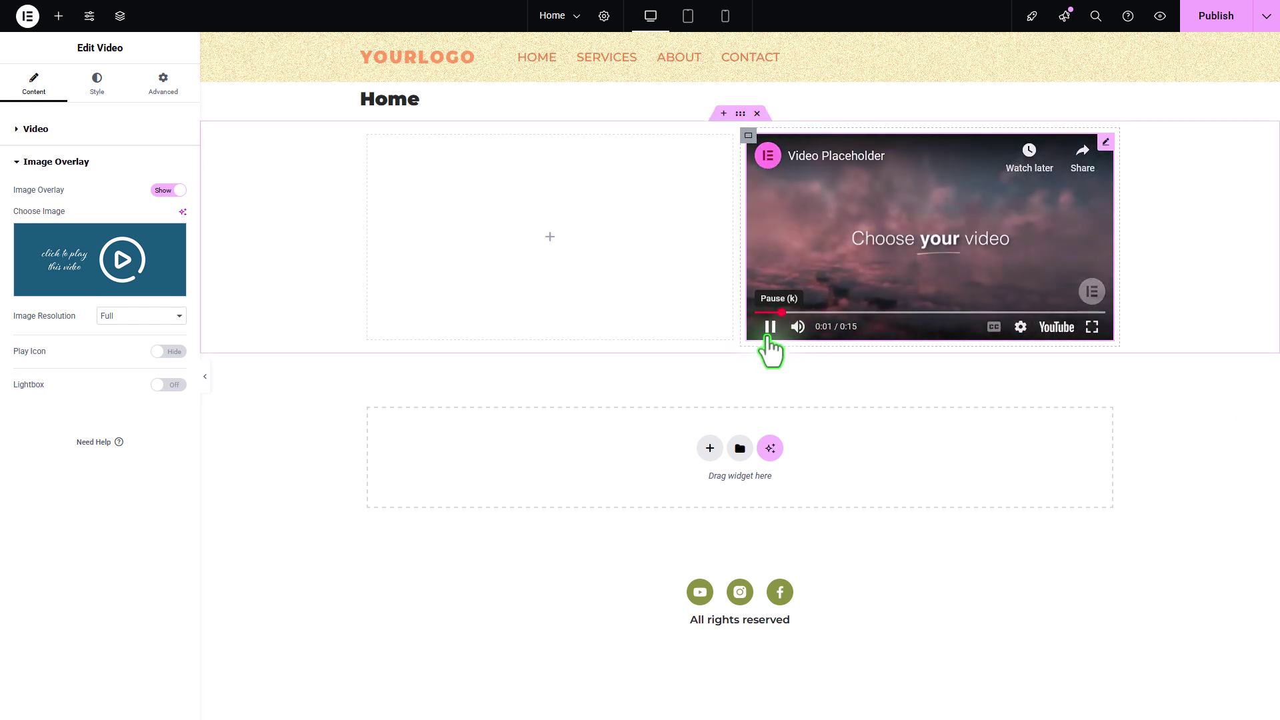
left_click(767, 331)
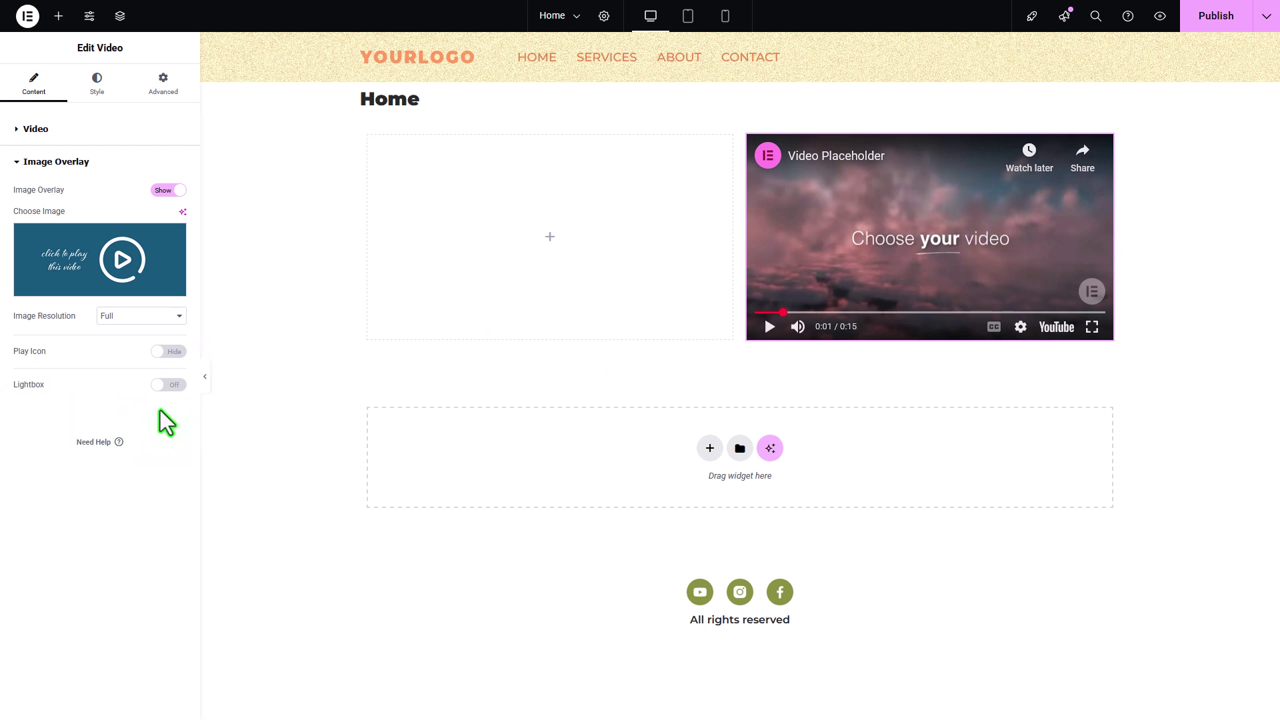
Reset the video's image overlay, turn on Lightbox and test it by playing the video in the lightbox and closing it
left_click(161, 196)
left_click(168, 193)
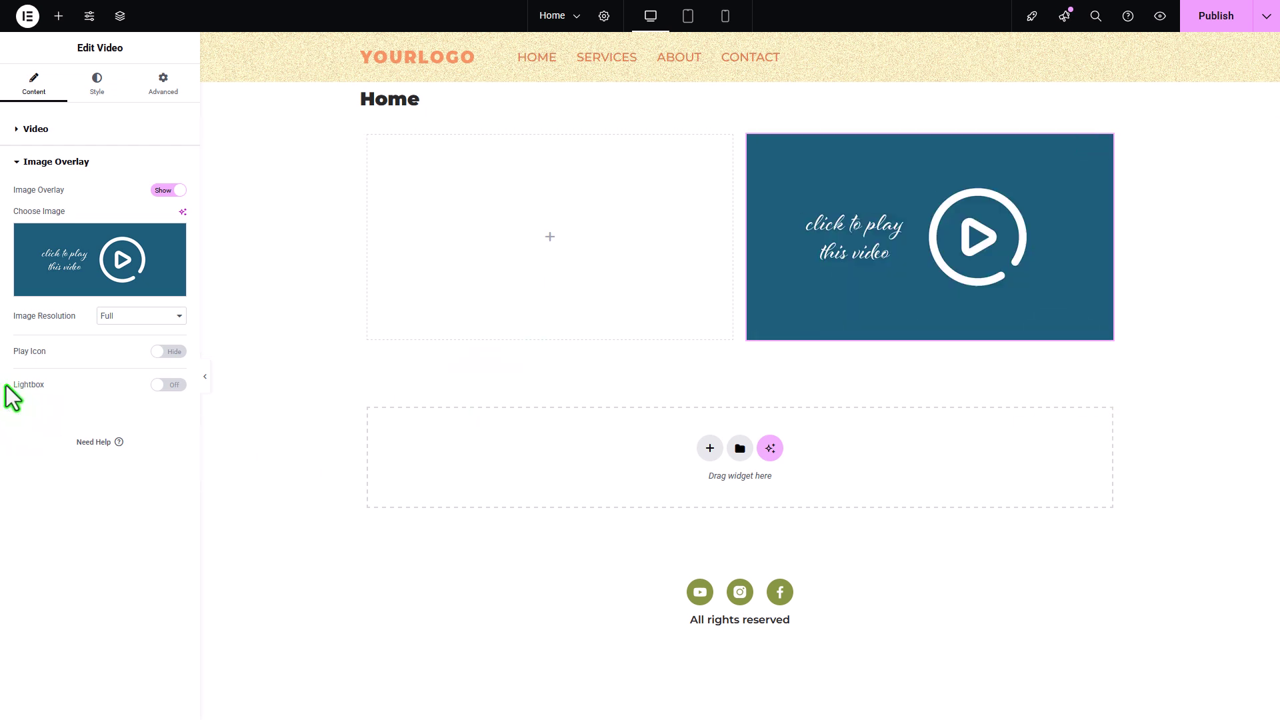
left_click(168, 386)
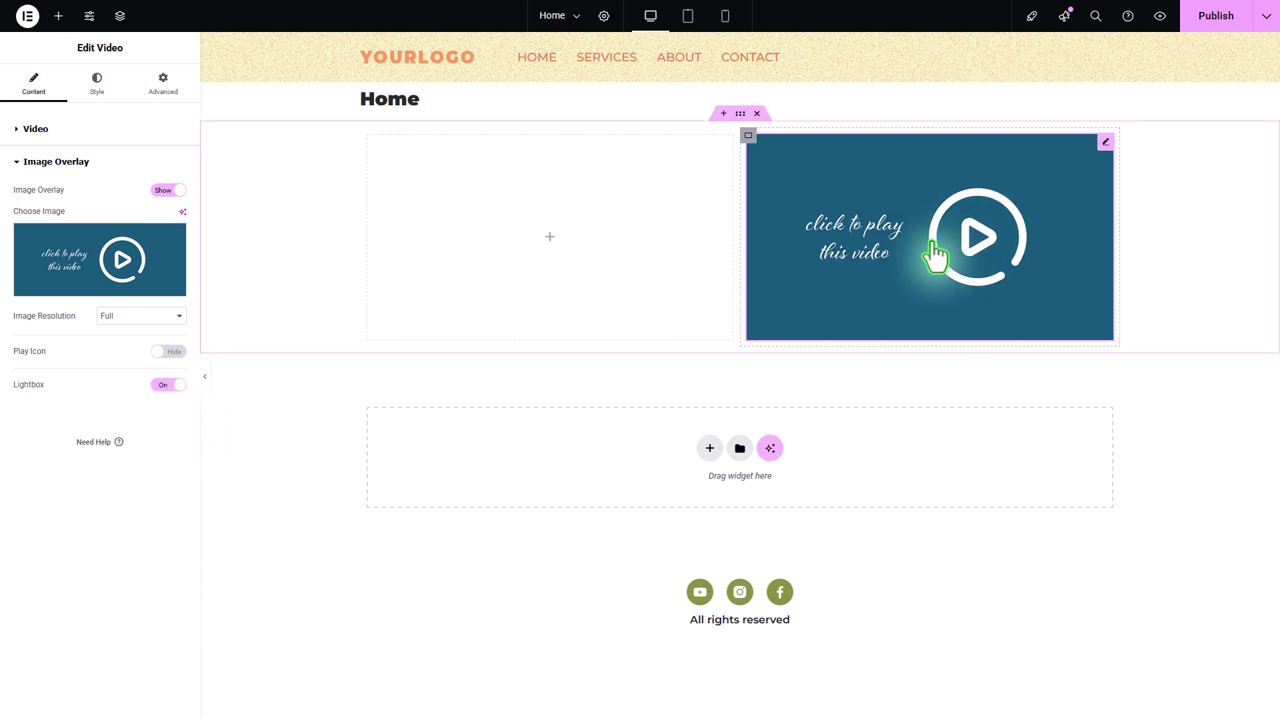
left_click(931, 251)
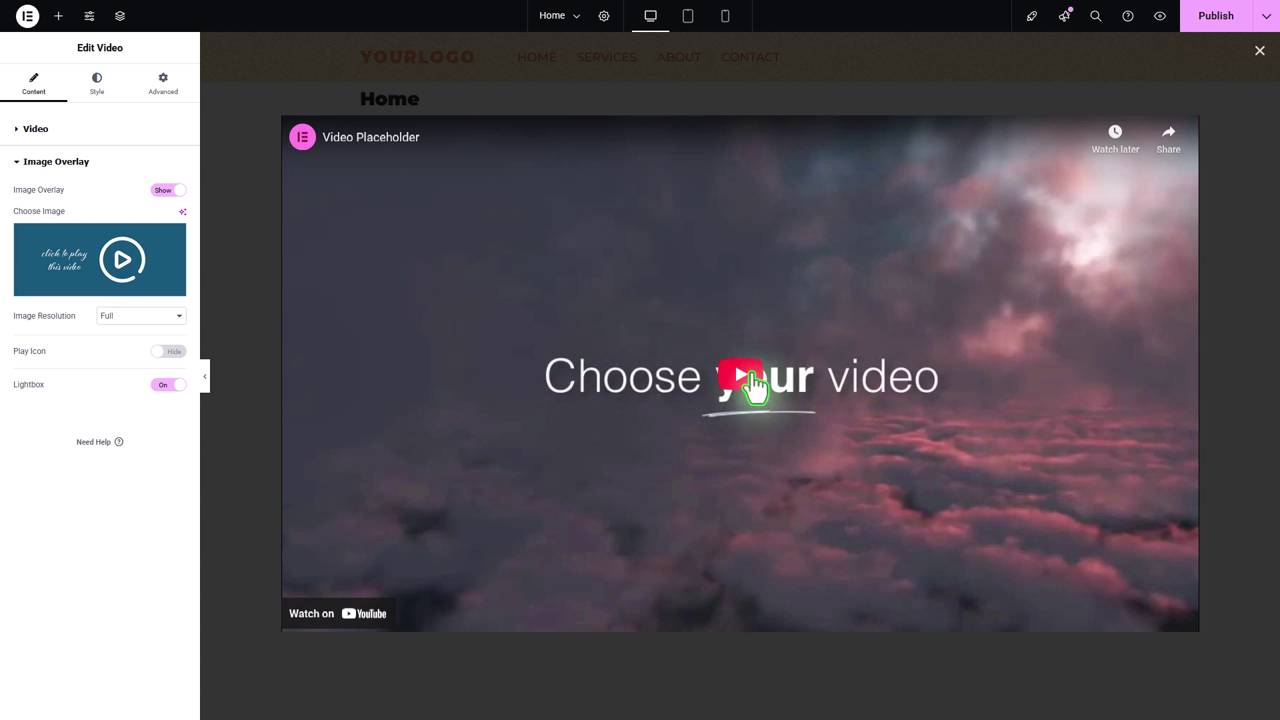
left_click(742, 374)
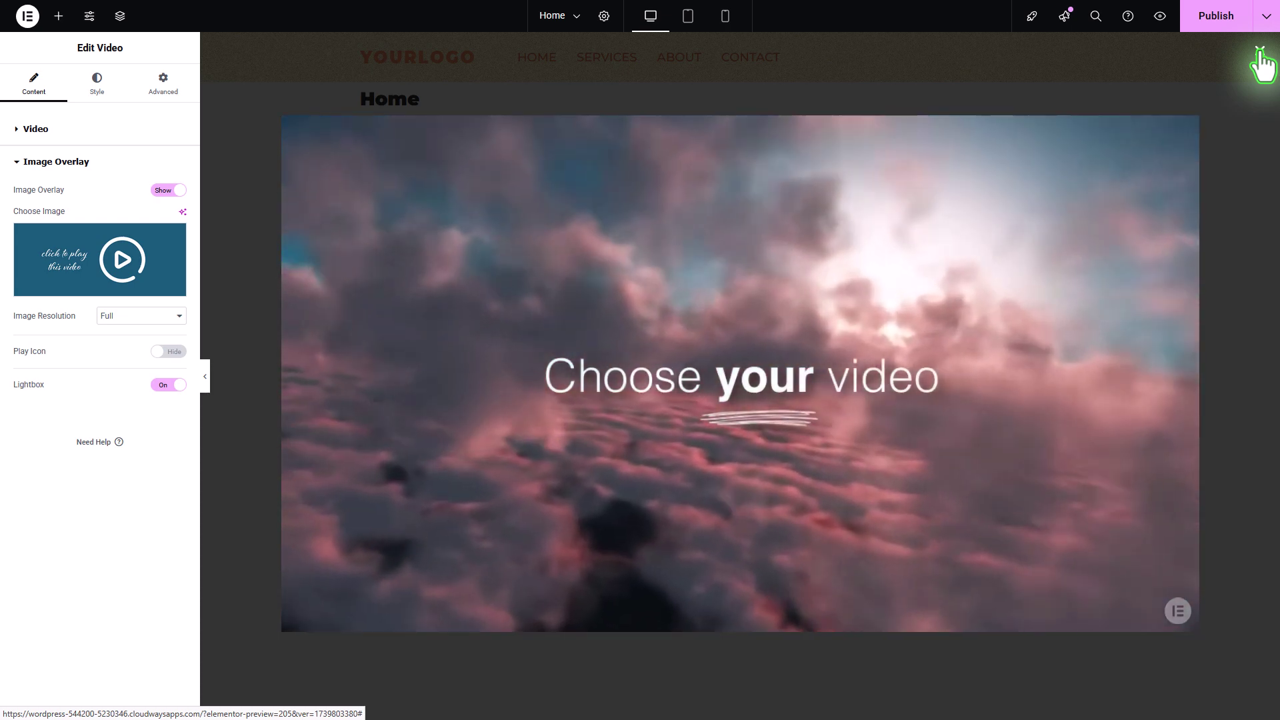
left_click(1260, 52)
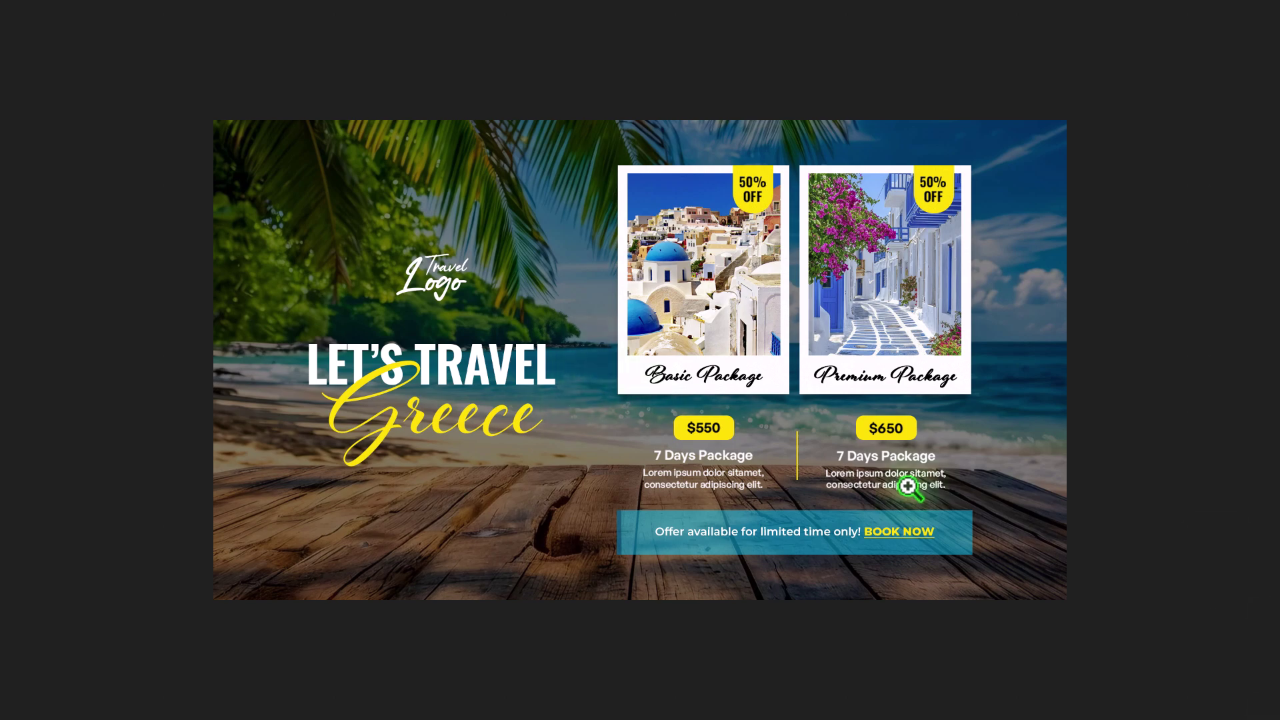
Switch from the travel banner reference to the Elementor editor and add a container with two equal columns to the empty Home page
key("ctrl+Tab")
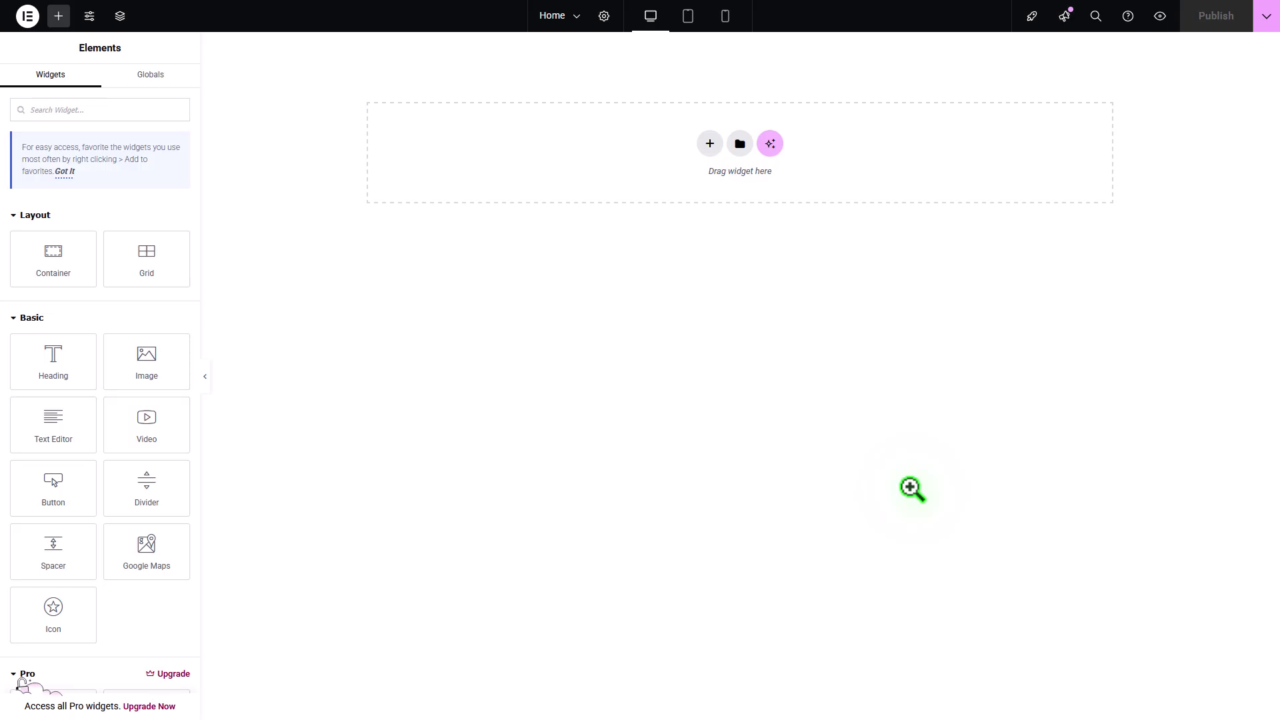
left_click(712, 153)
left_click(690, 185)
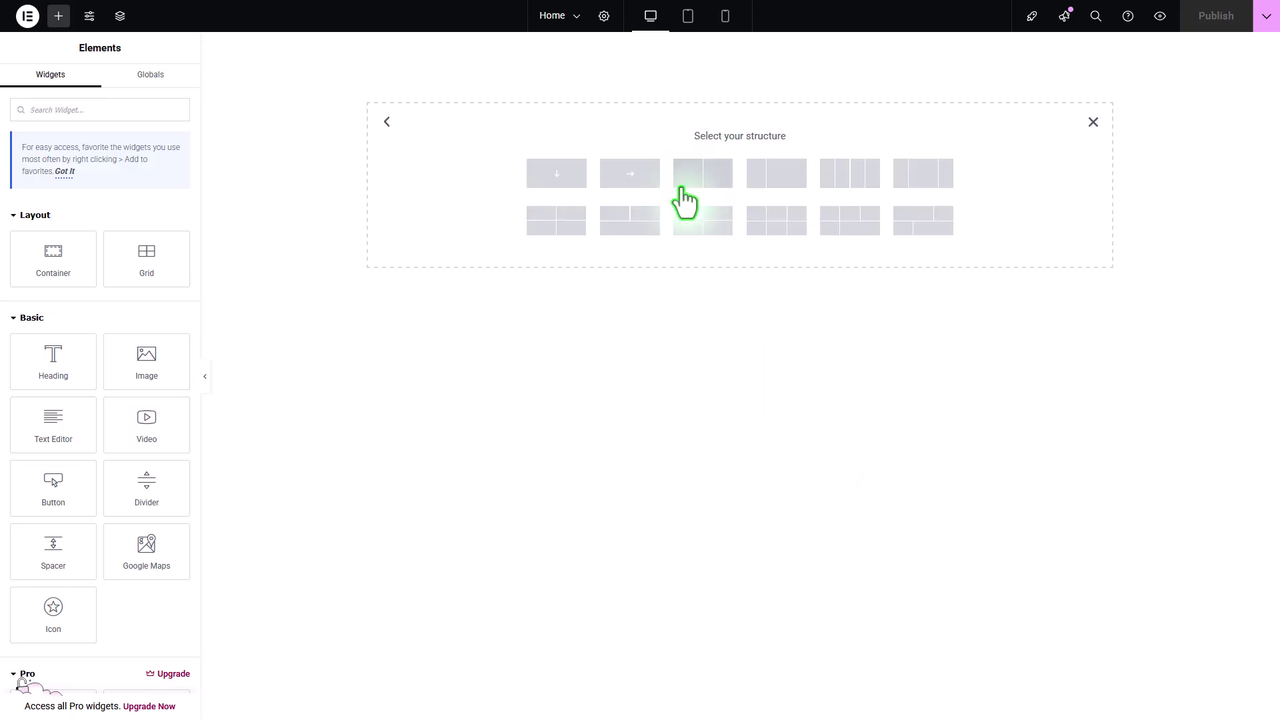
left_click(717, 179)
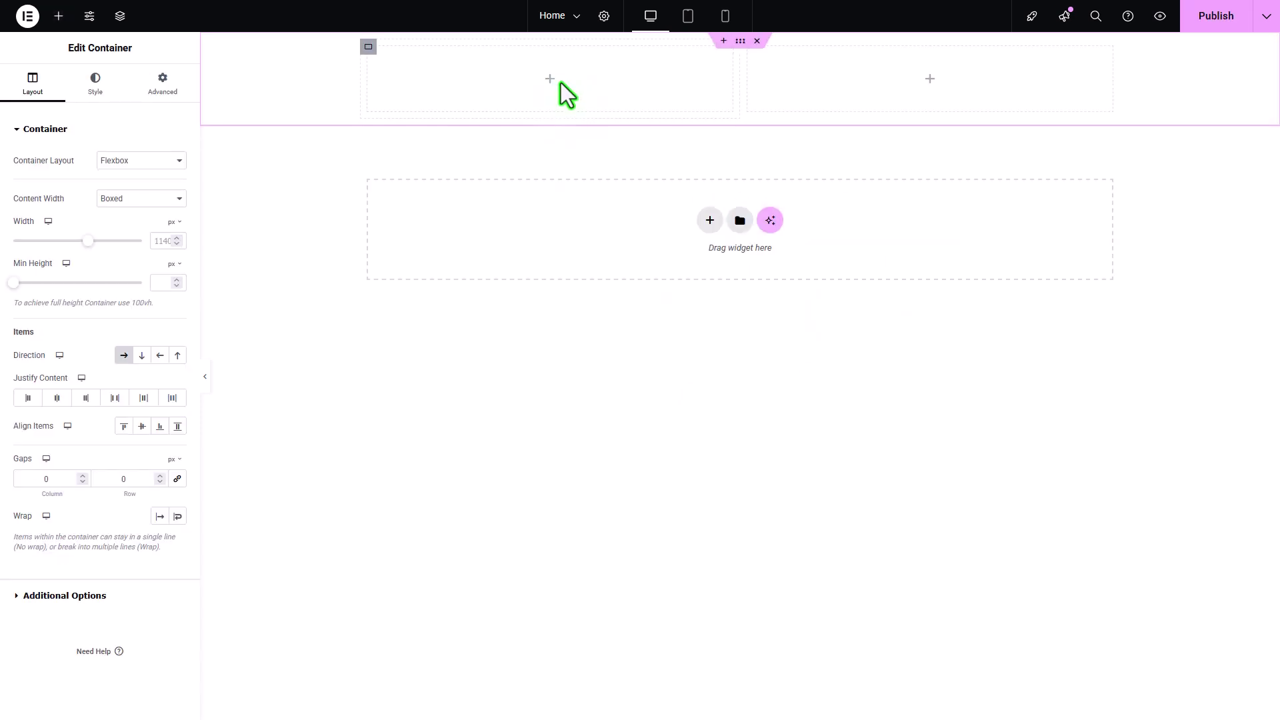
Add an Image widget to the container's first column and use the "Let's Travel Greece" picture vid1.png from the media library
left_click(550, 80)
left_click_drag(160, 366, 555, 81)
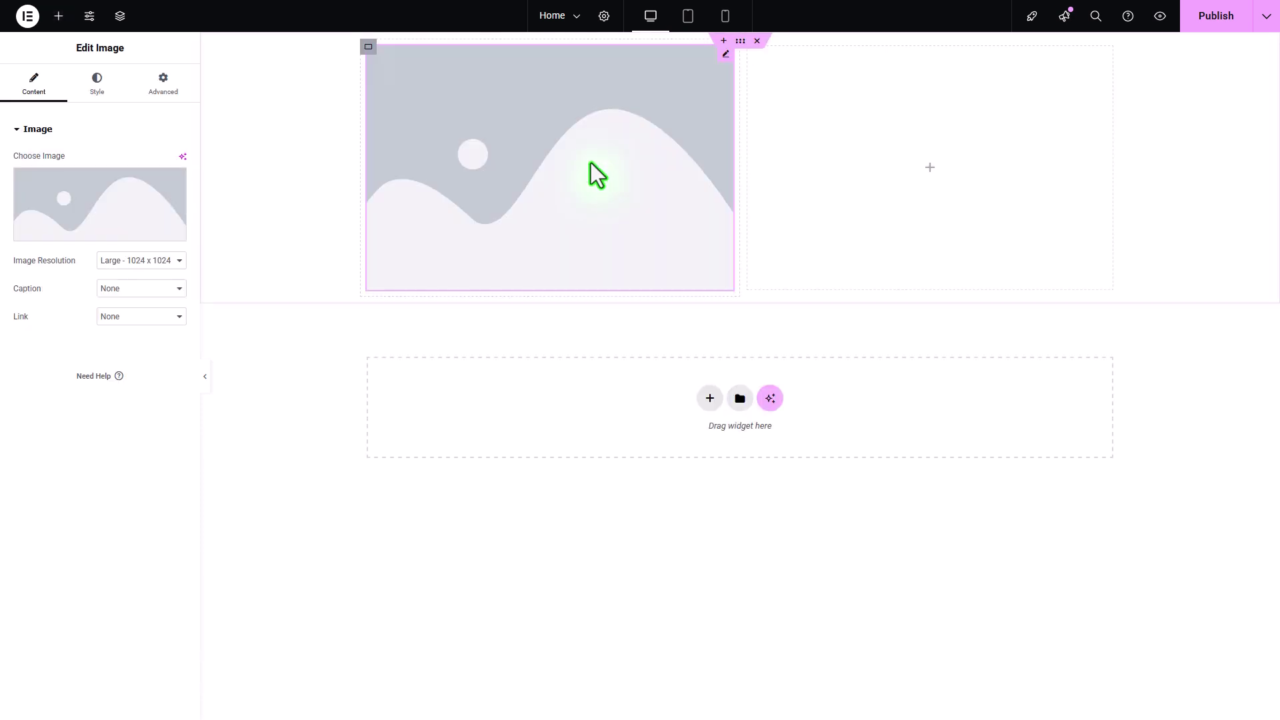
left_click(182, 217)
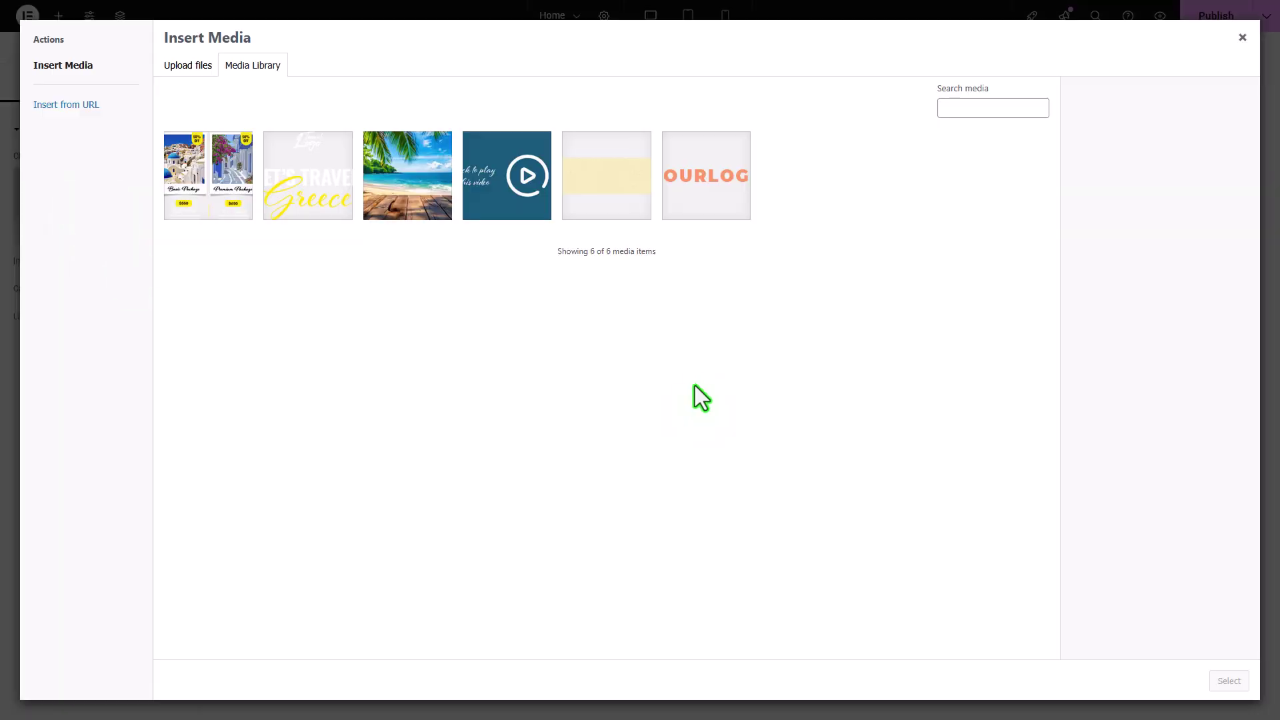
left_click(308, 215)
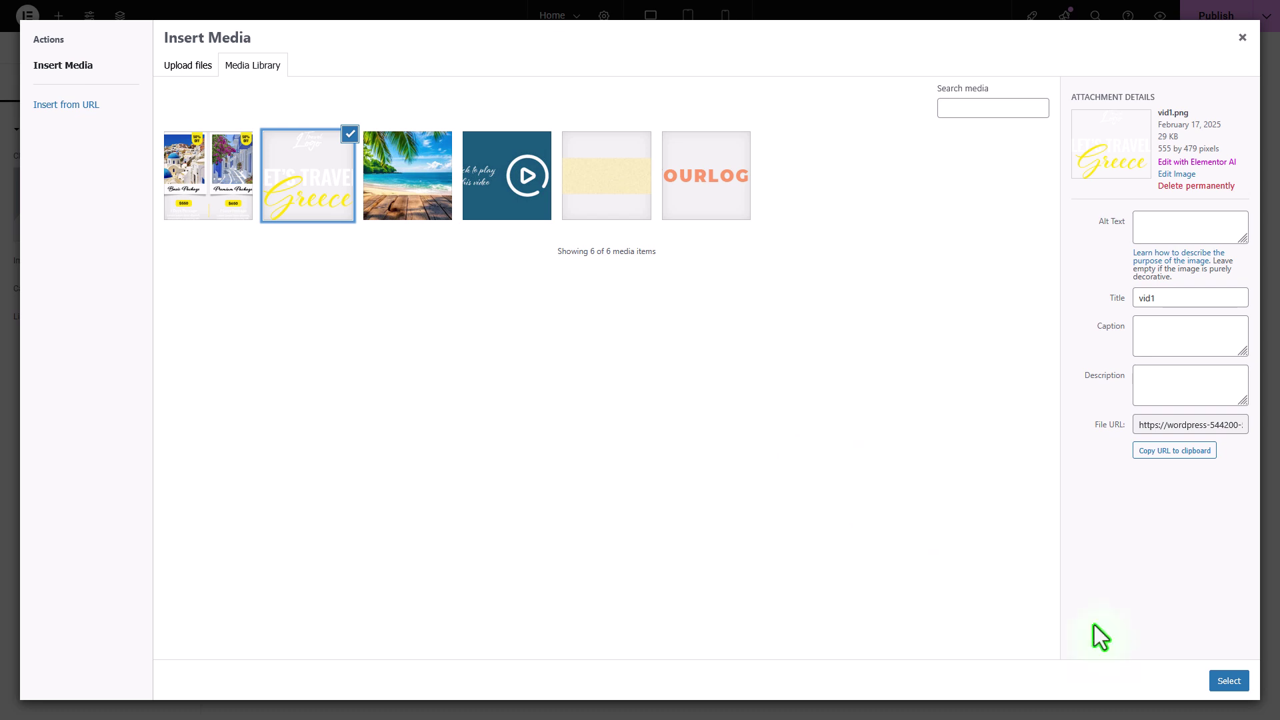
left_click(1230, 681)
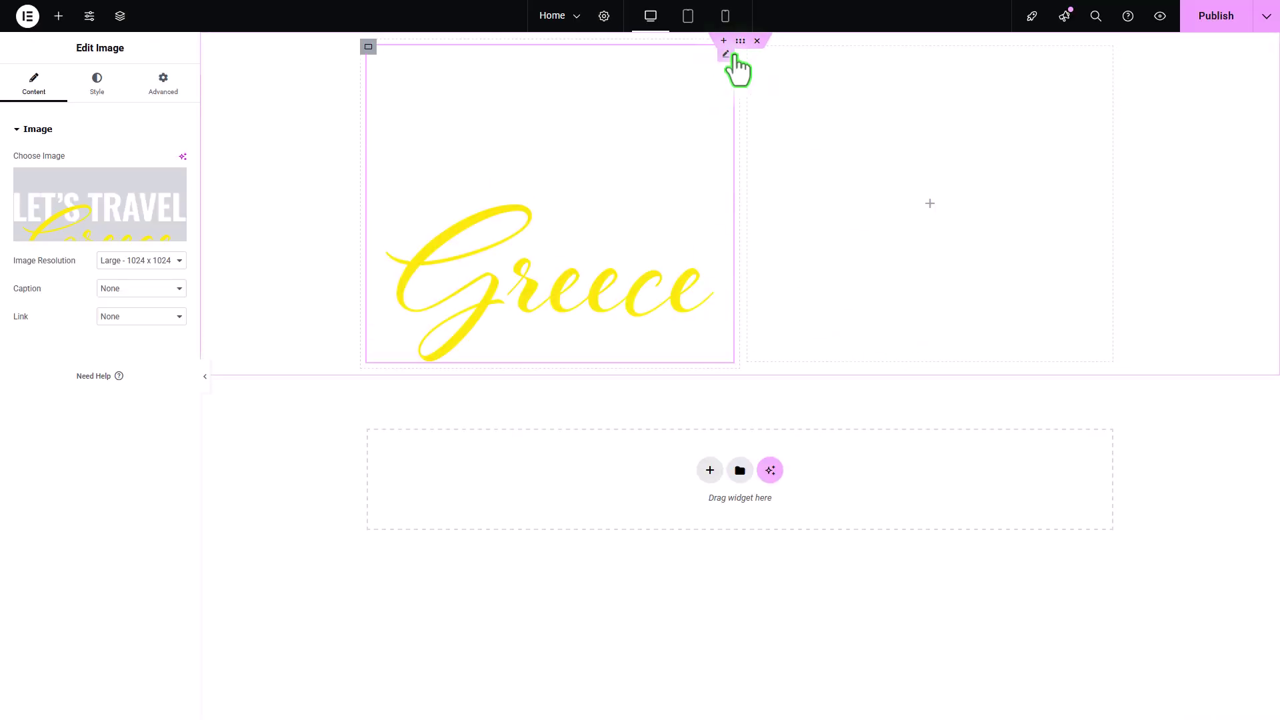
Give the parent container a classic background in the dark grey global color
left_click_drag(741, 41, 694, 191)
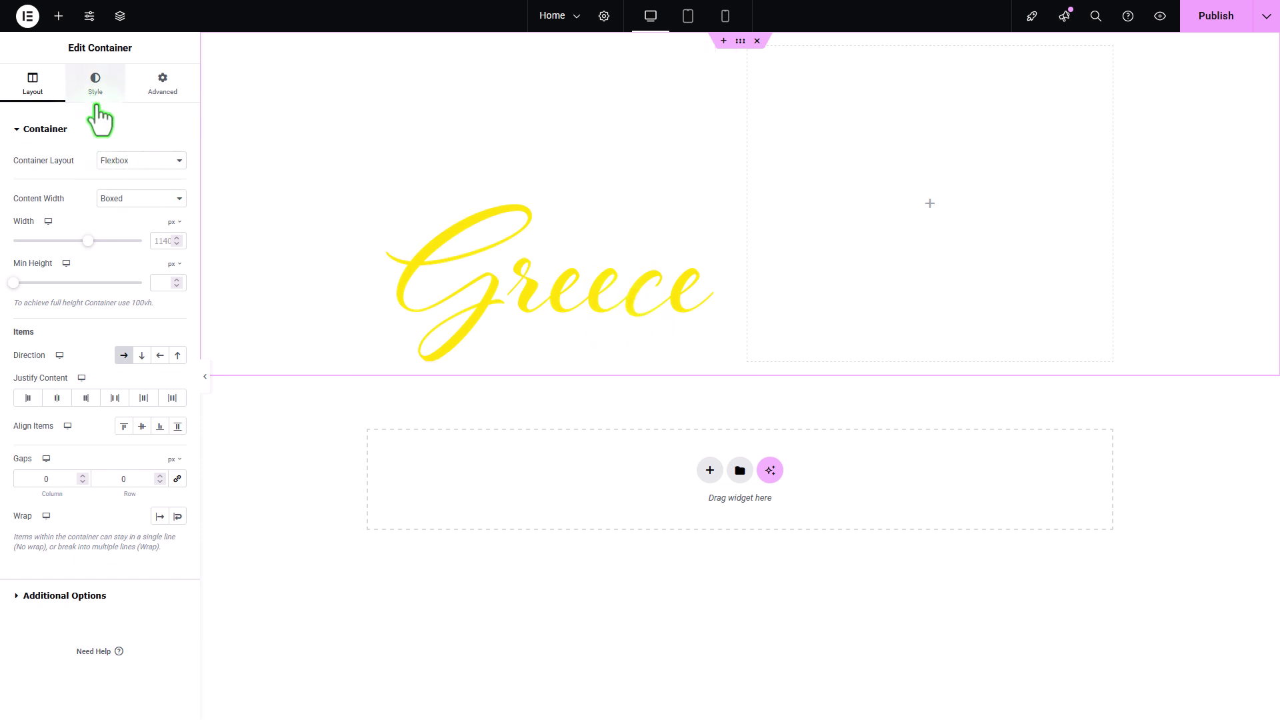
left_click(96, 93)
left_click(124, 189)
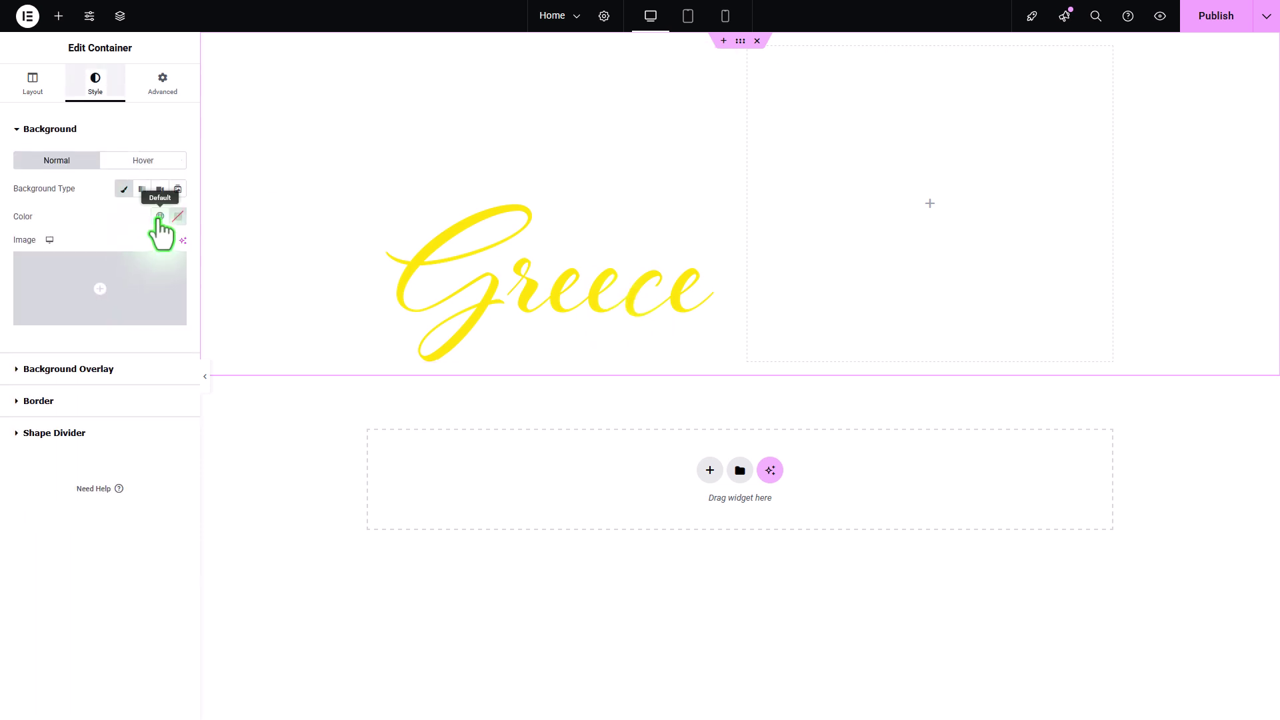
left_click(160, 216)
left_click(77, 306)
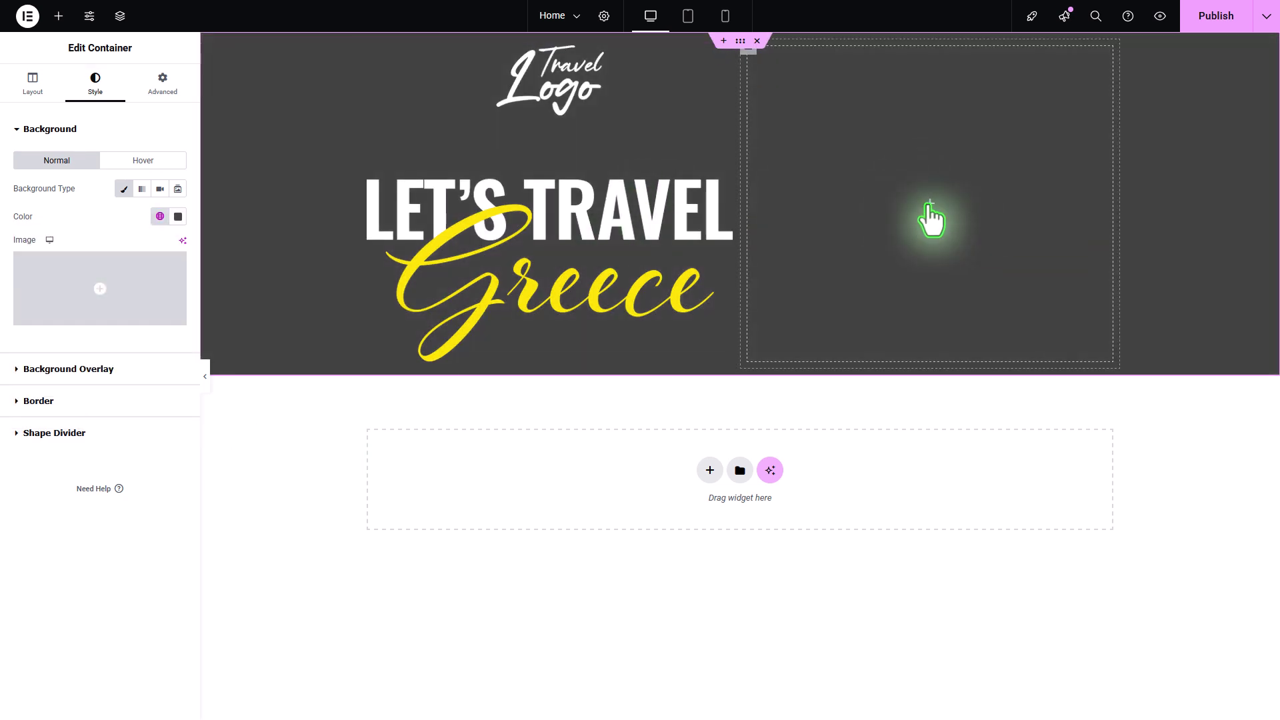
Add an Image widget with the travel packages picture to the container's second column and publish the page
left_click(931, 203)
left_click_drag(180, 373, 842, 245)
left_click(112, 212)
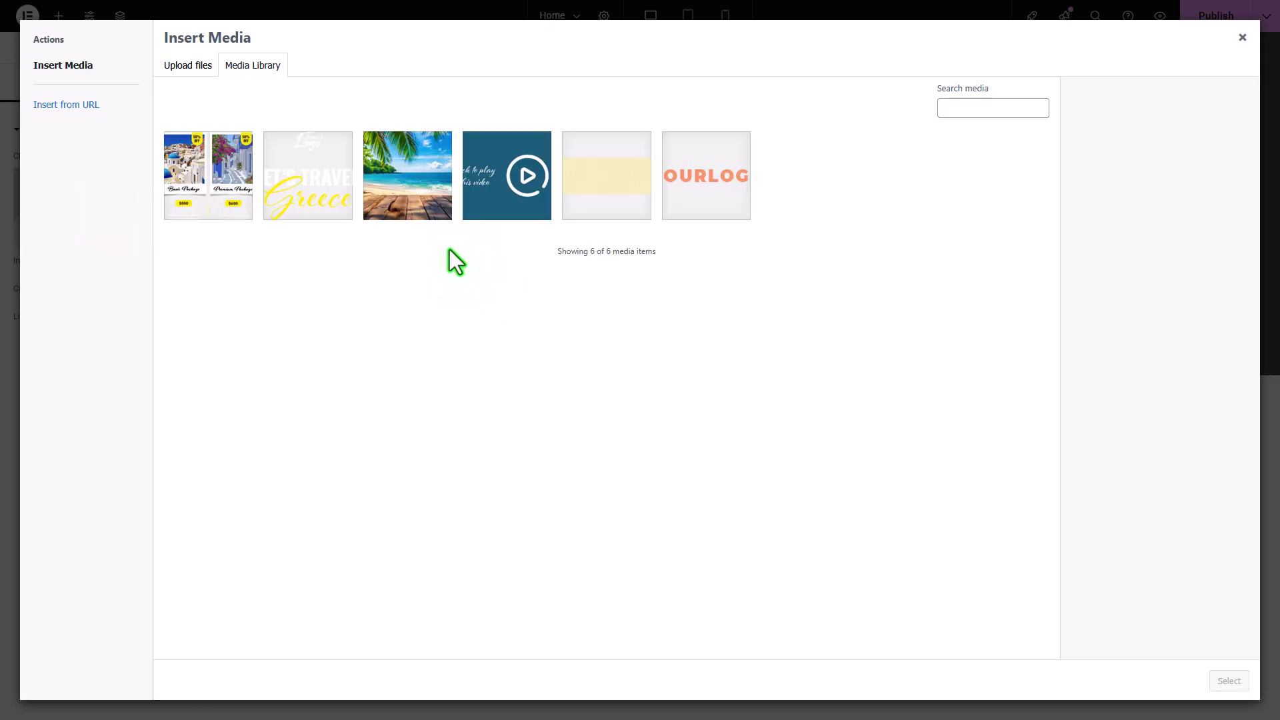
left_click(230, 204)
left_click(1229, 682)
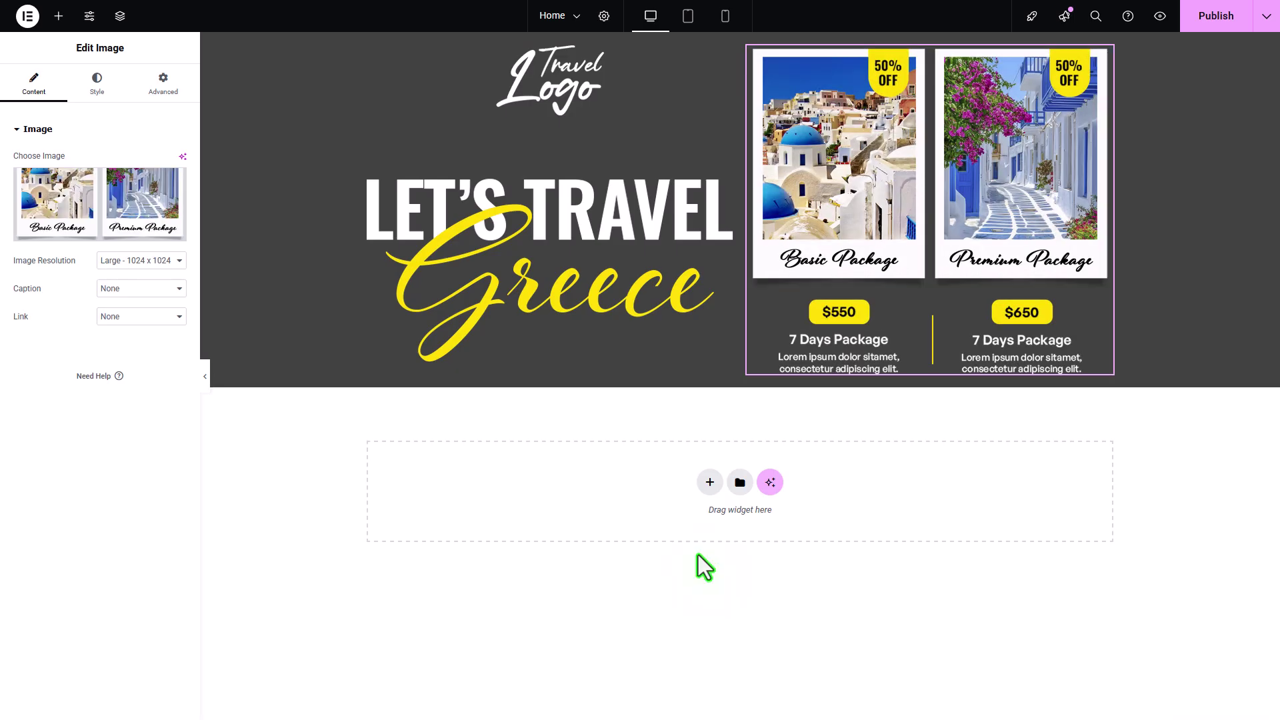
left_click(1218, 16)
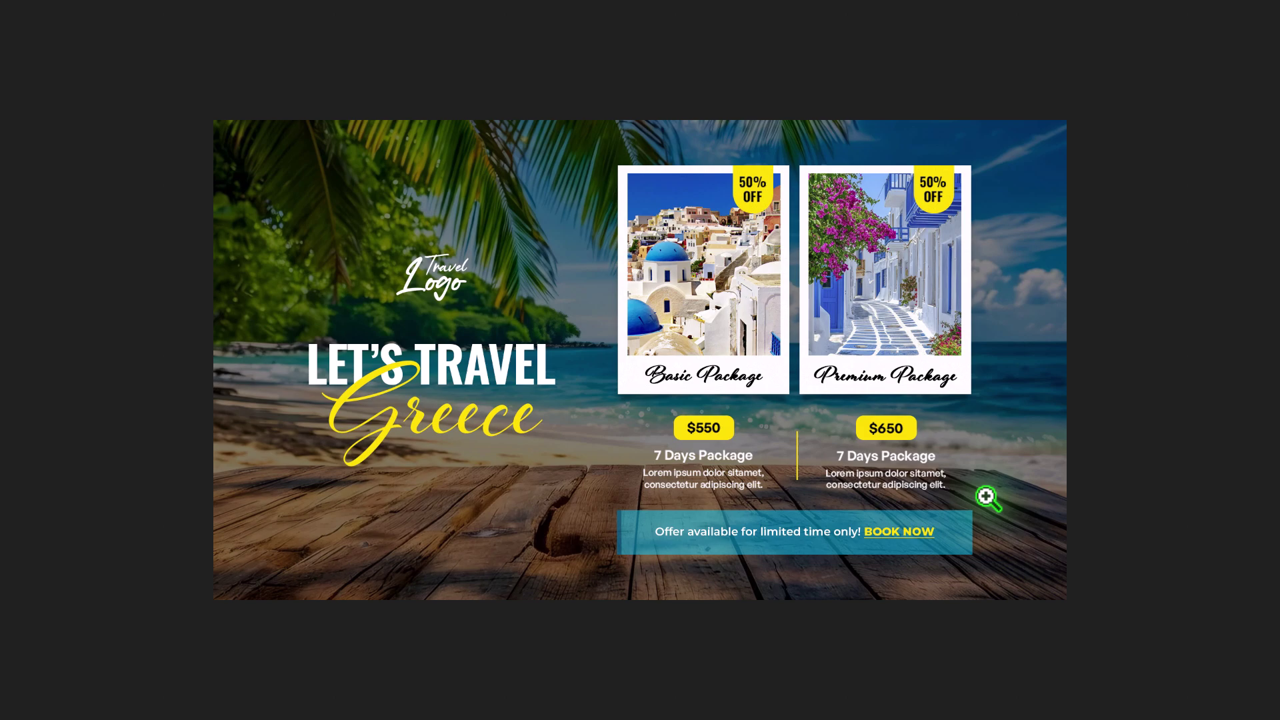
Return from the banner reference to the Elementor editor and add an Alert widget below the travel packages image
key("ctrl+Tab")
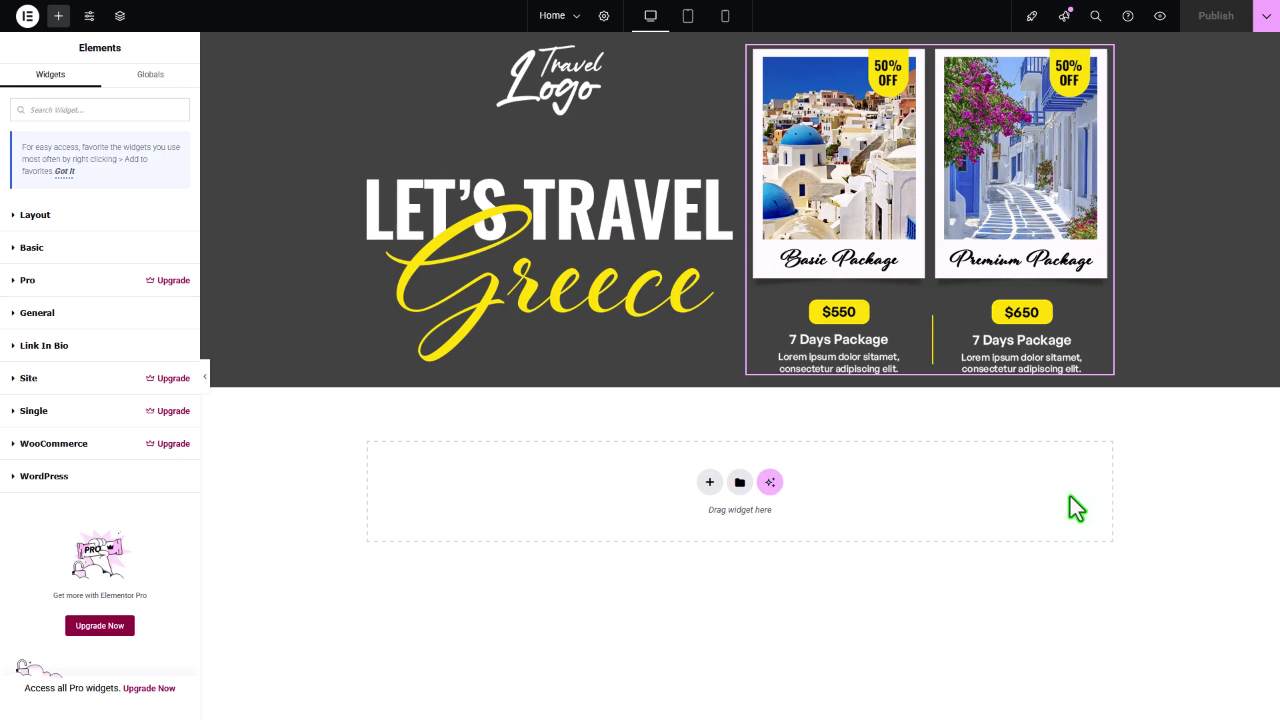
left_click(45, 320)
scroll(158, 591, "down", 1)
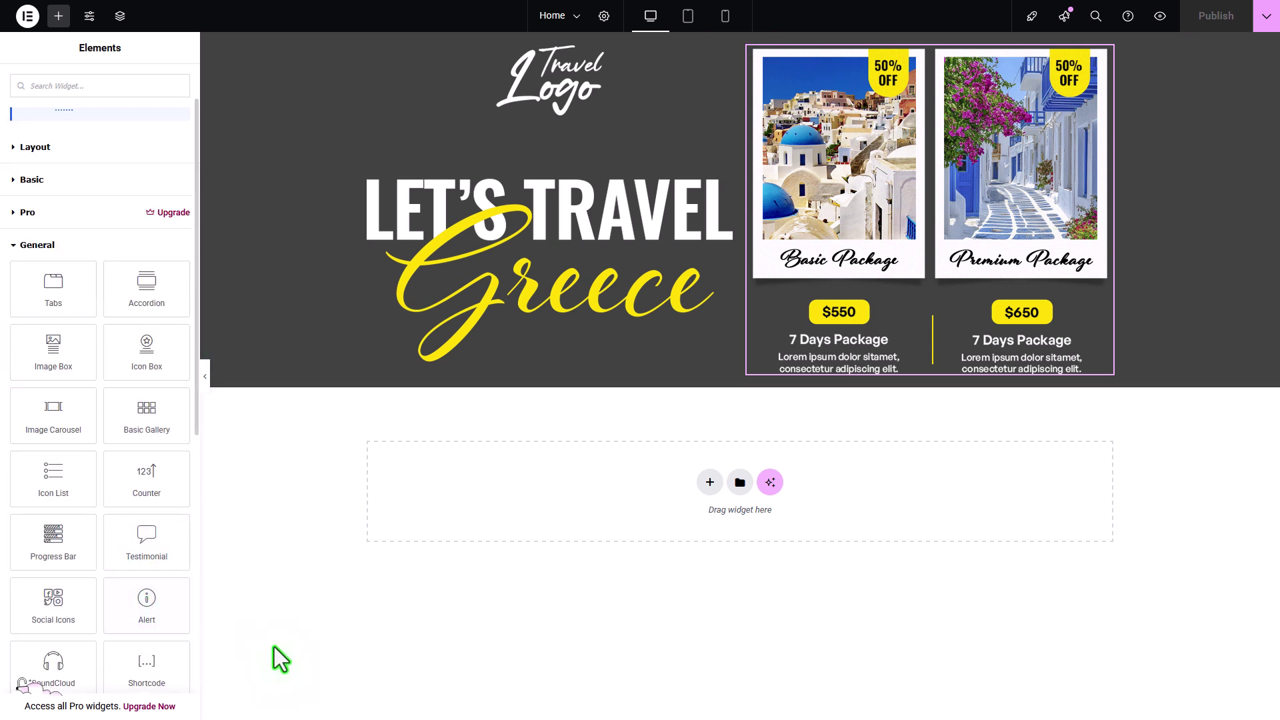
left_click_drag(145, 598, 880, 374)
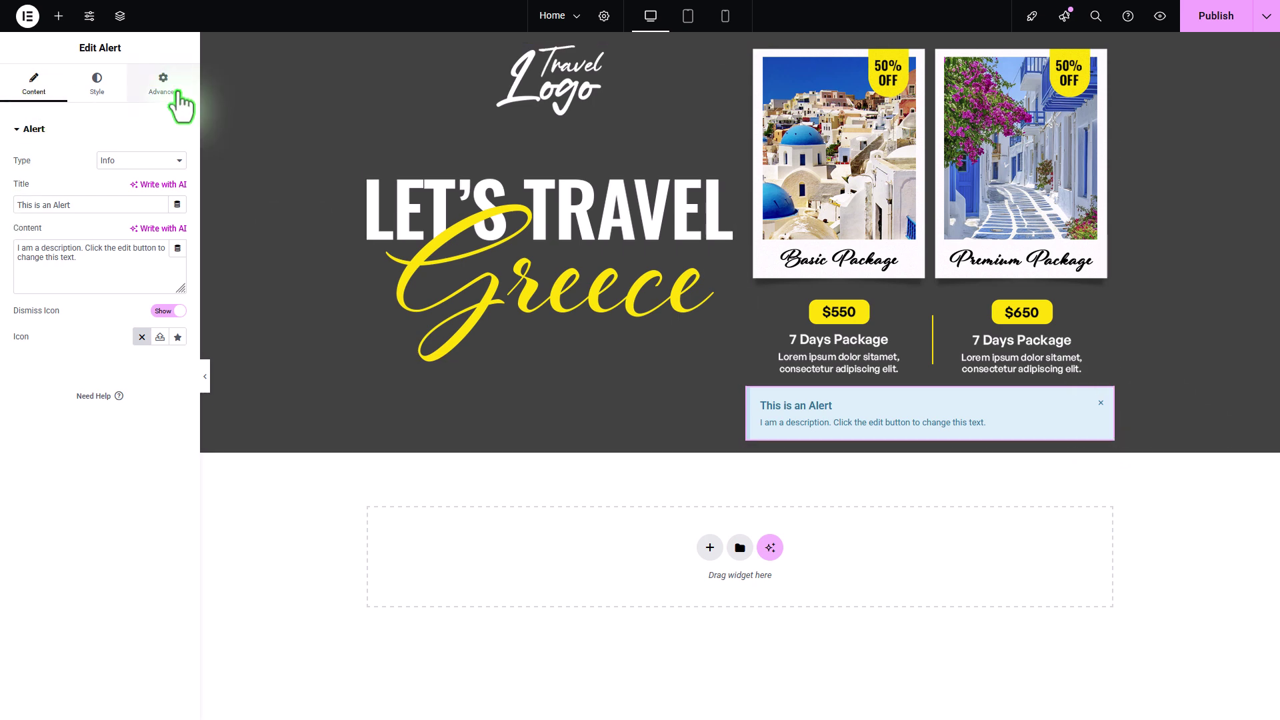
Set the Alert widget's top margin to 50 px
left_click(176, 92)
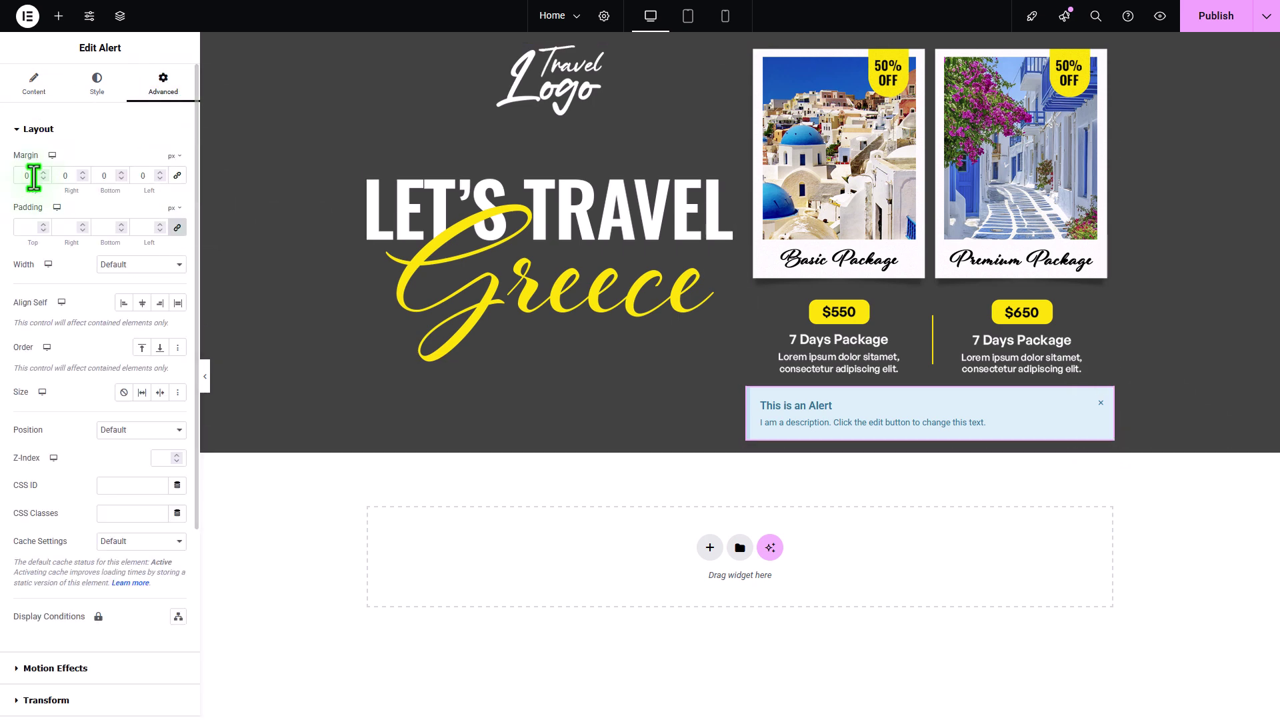
left_click_drag(34, 177, 3, 187)
type("50")
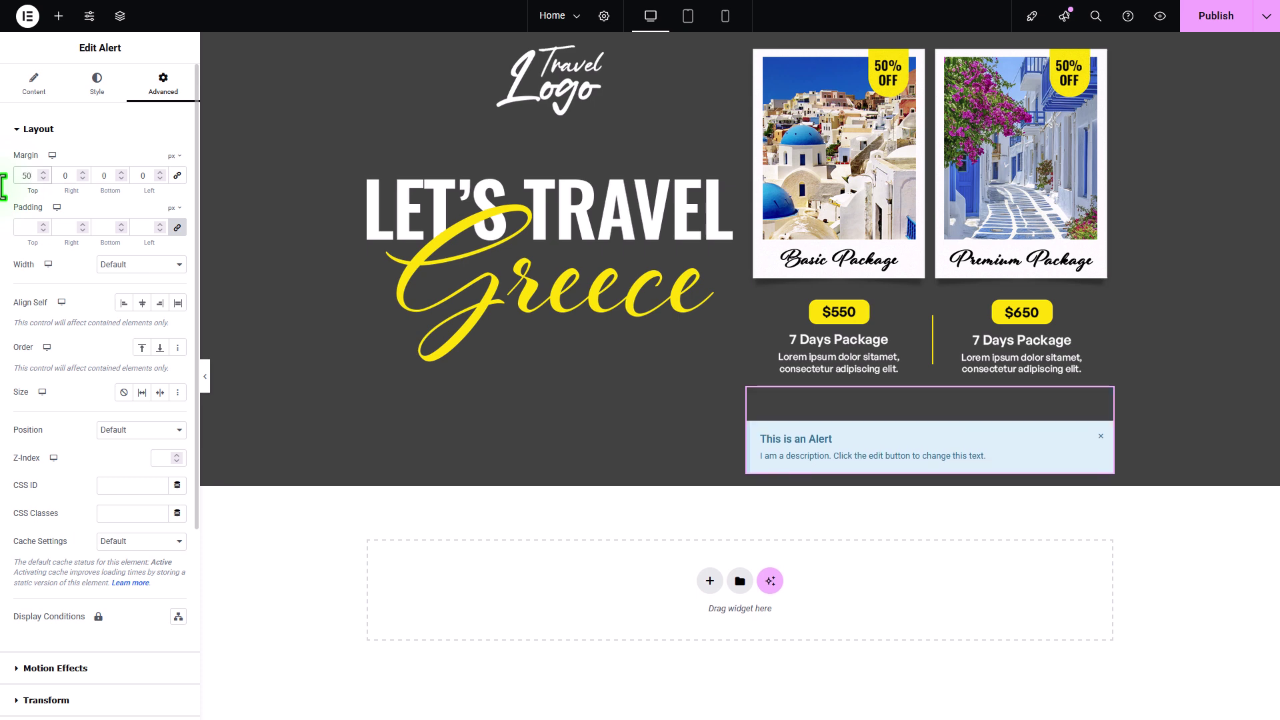
Clear the alert's title and set its content to "Offer available for limited time only! BOOK NOW"
left_click(35, 85)
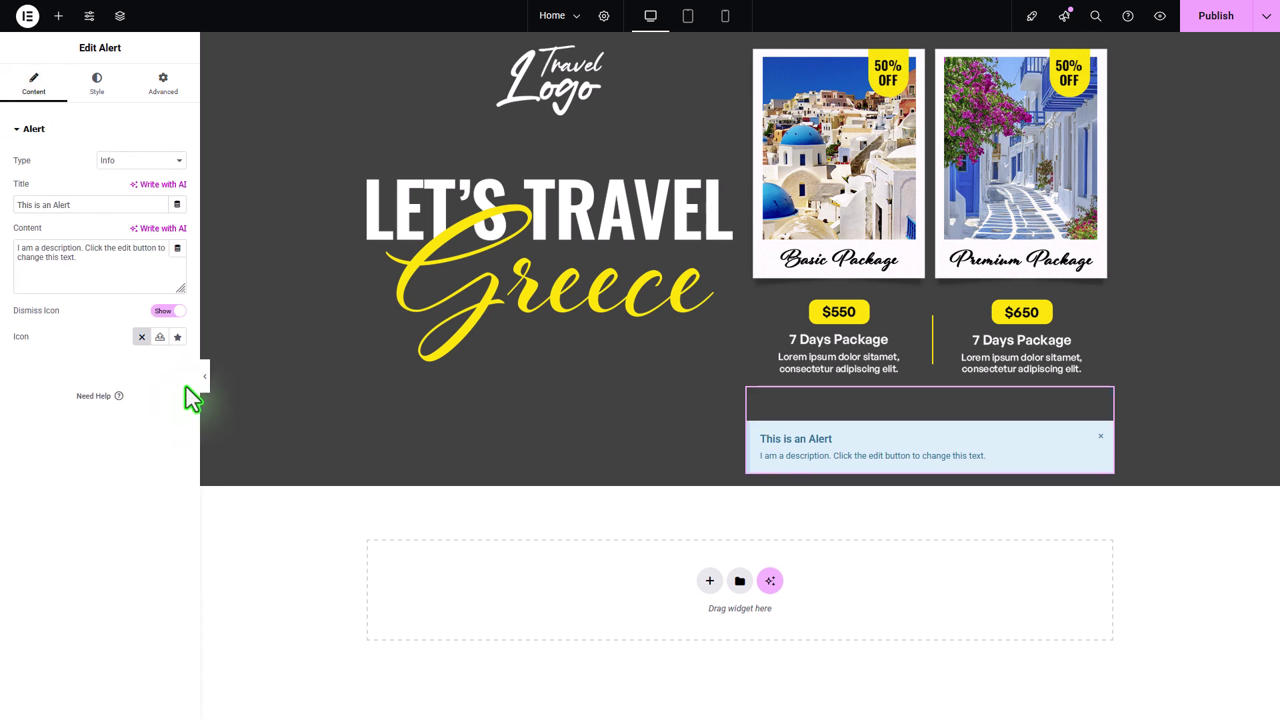
left_click_drag(71, 205, 2, 208)
key("BackSpace")
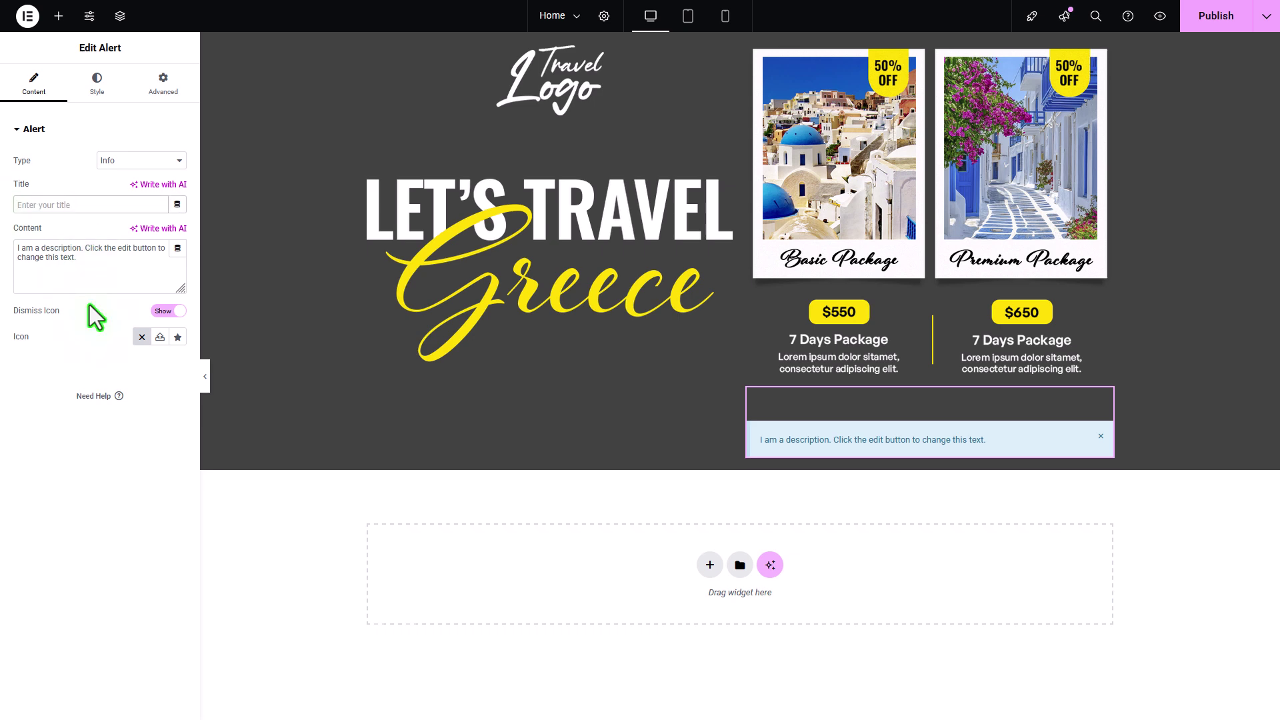
left_click_drag(125, 267, 2, 237)
type("Offer available for limited time only! BOOK NOW")
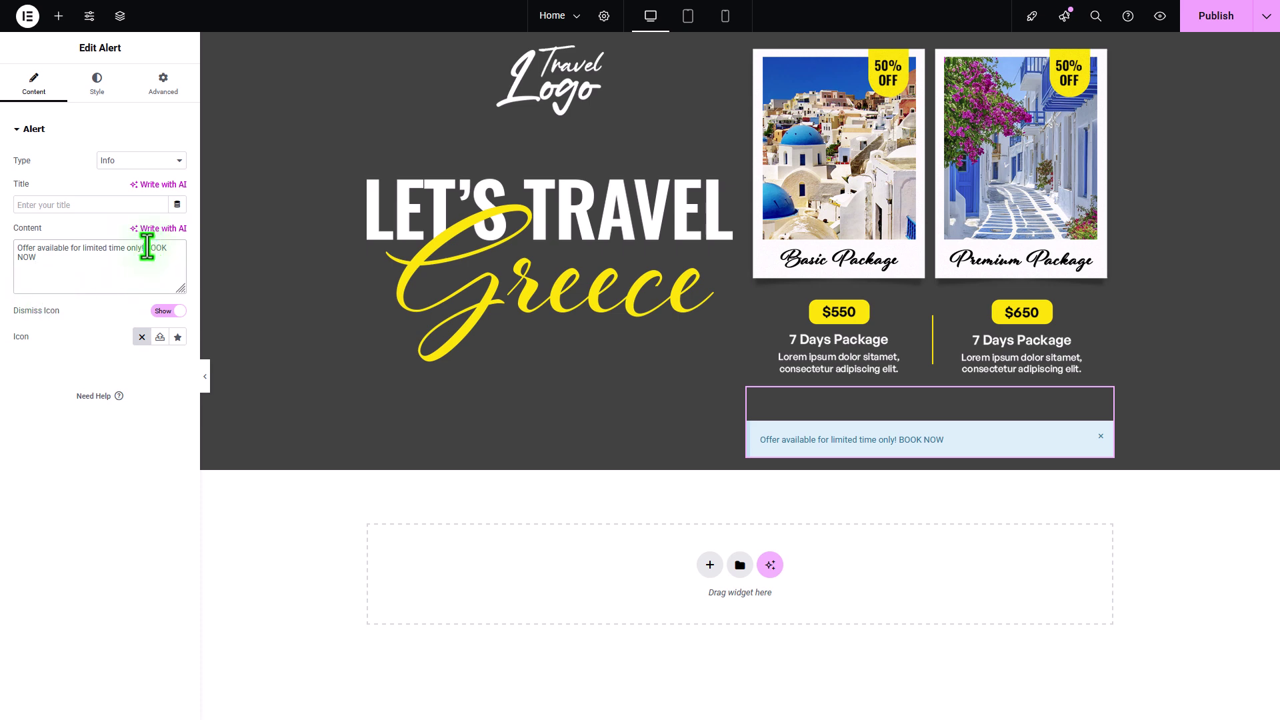
left_click_drag(145, 250, 178, 274)
left_click(94, 281)
triple_click(77, 263)
left_click(64, 265)
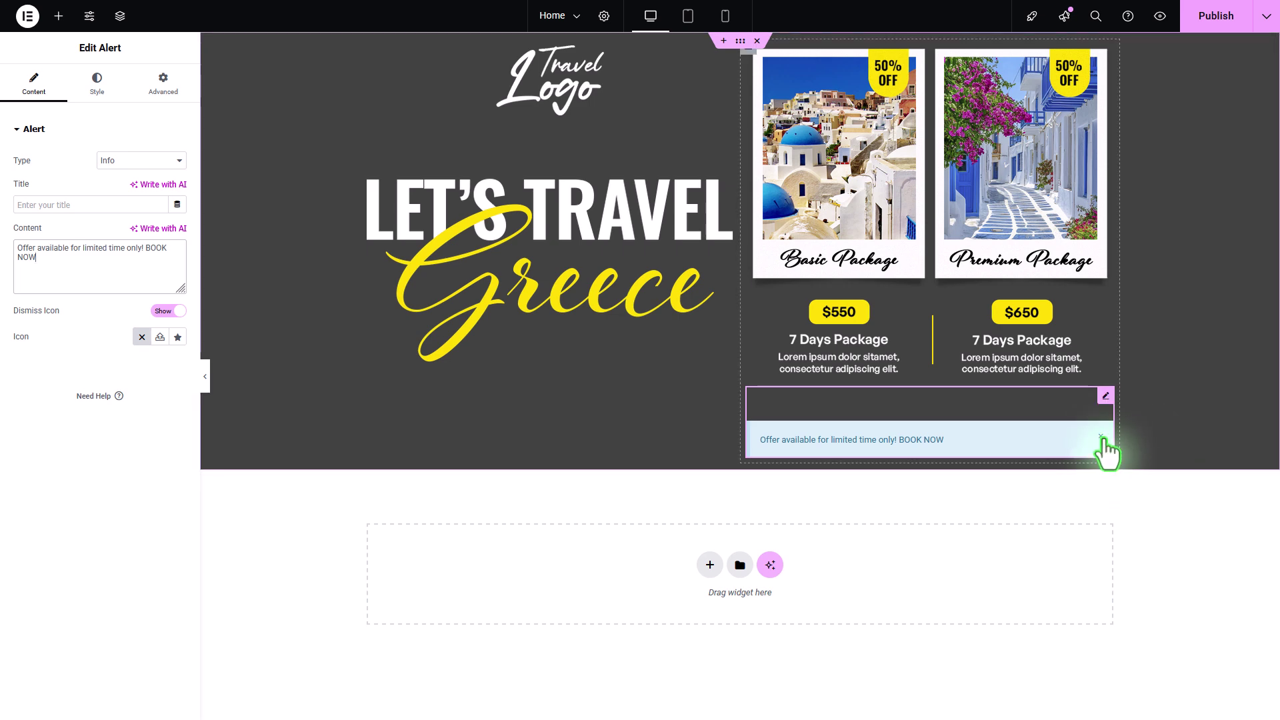
Try out the alert's dismiss icon, set it to hidden and publish the page
left_click(1101, 437)
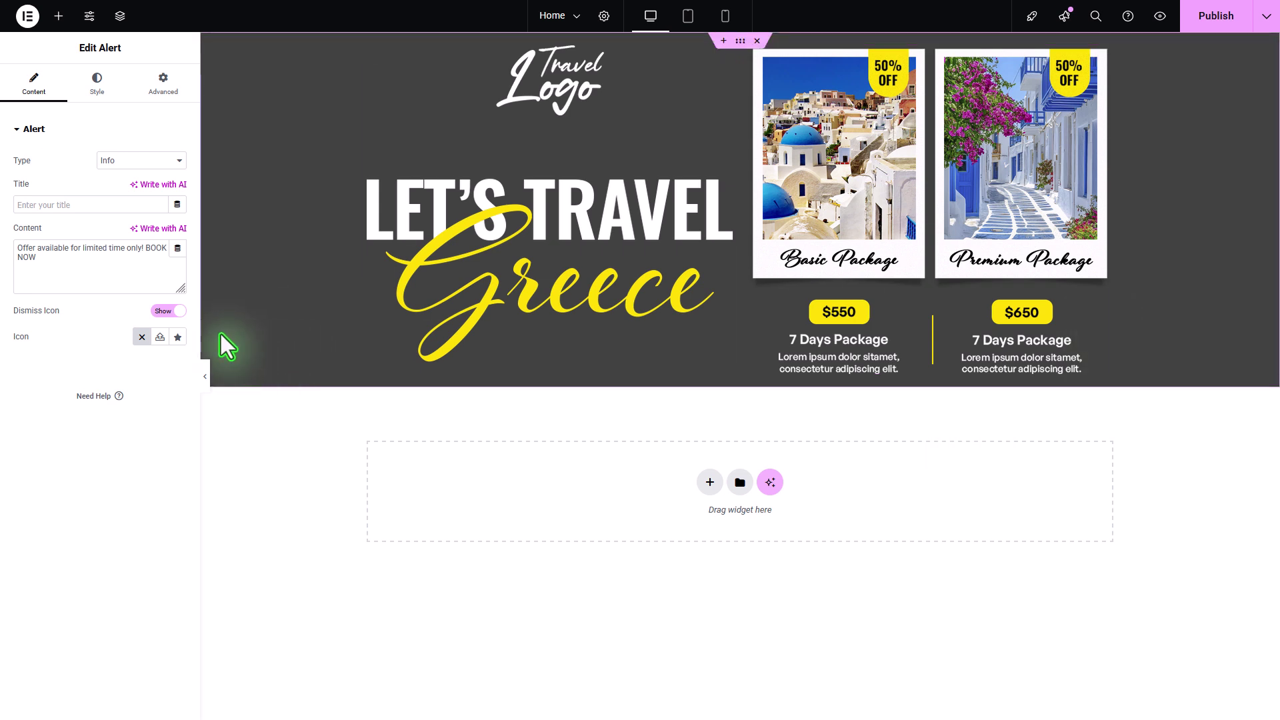
left_click(182, 312)
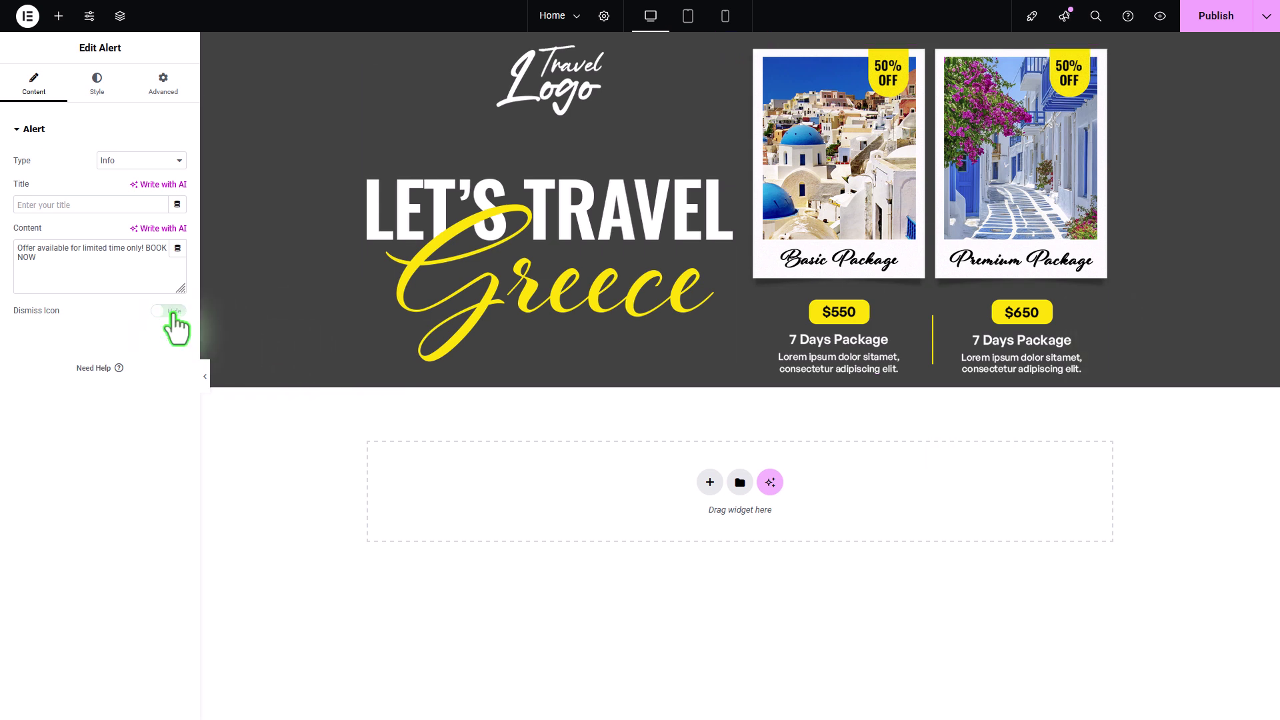
left_click(1215, 16)
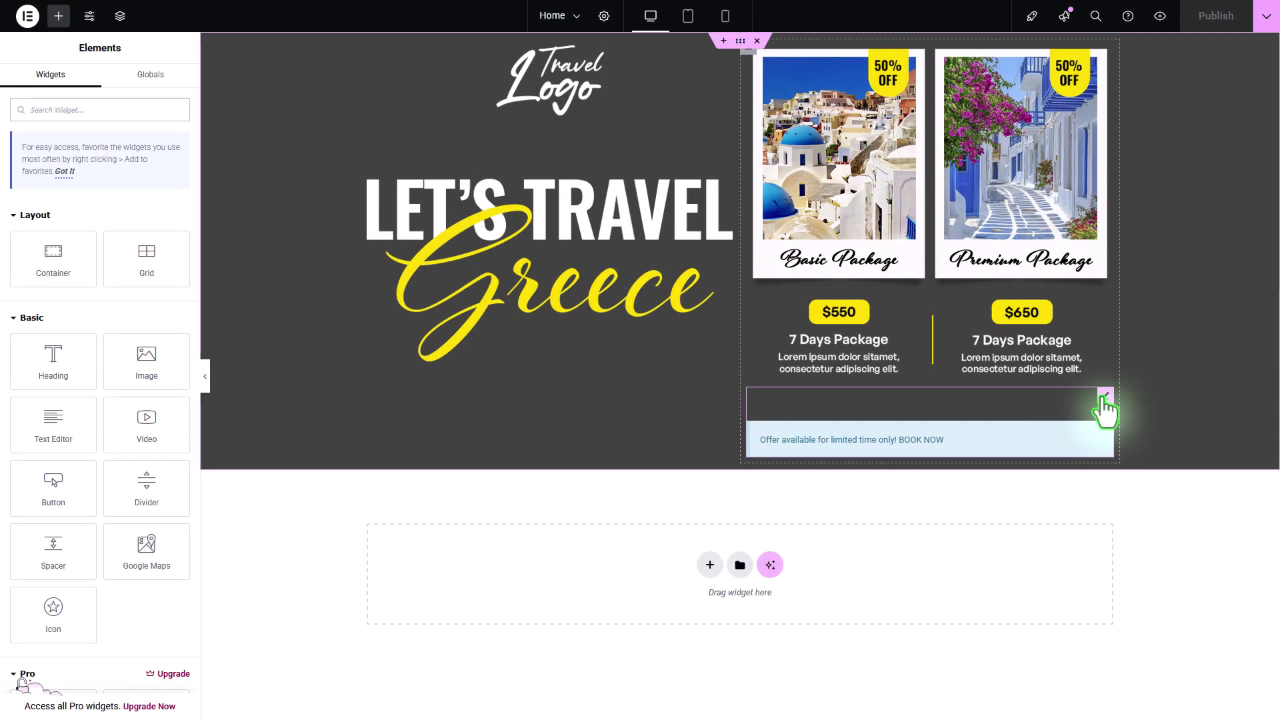
Try the Success, Warning and Danger types on the offer alert, and set its type back to Info
left_click(1105, 398)
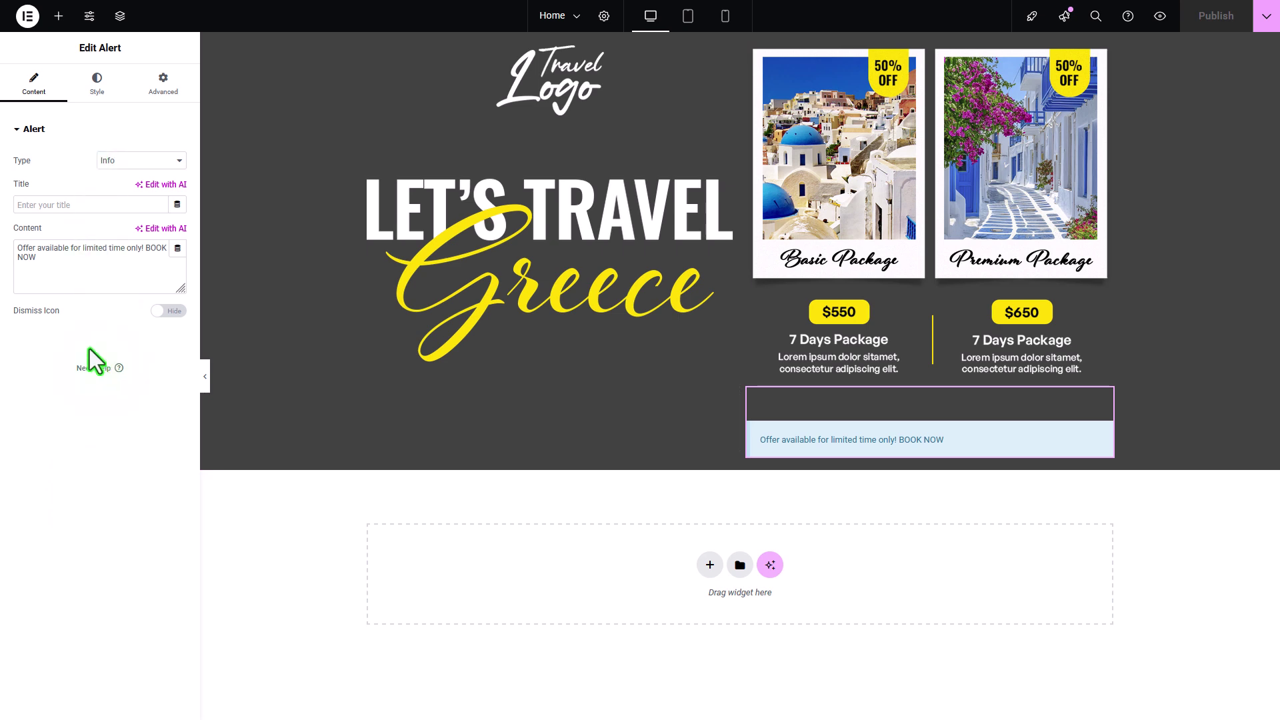
left_click(126, 161)
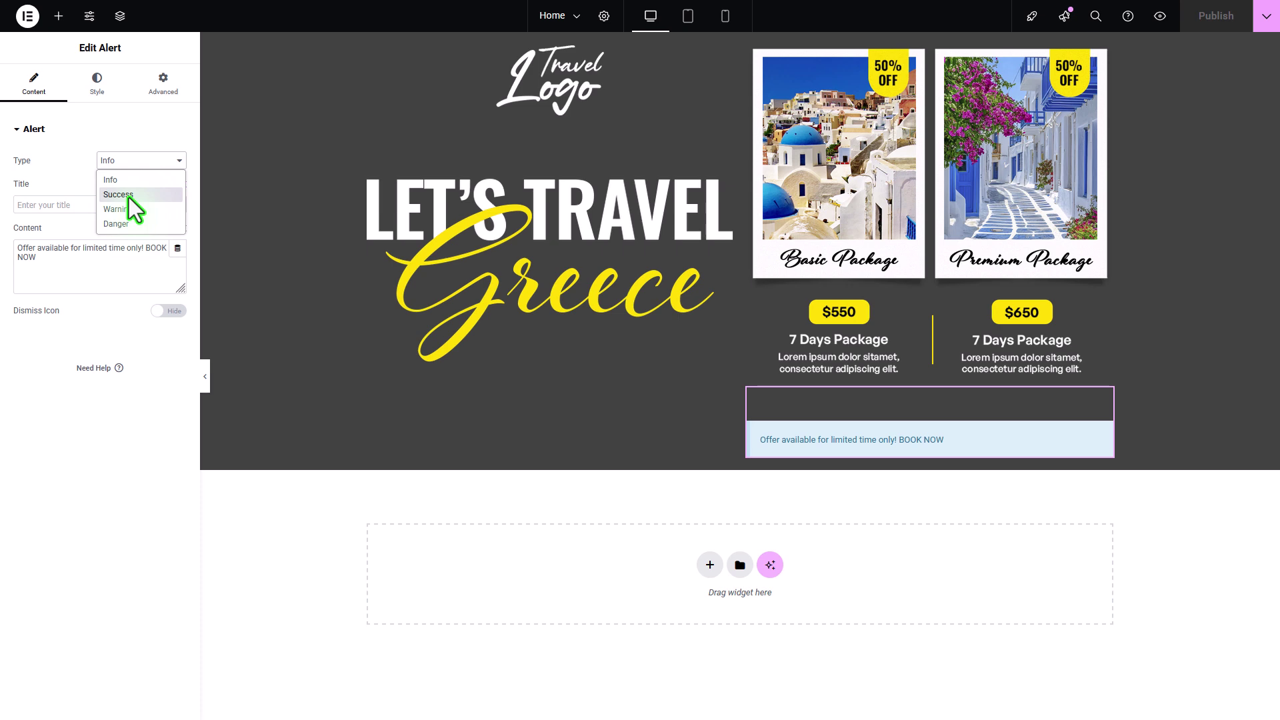
left_click(122, 180)
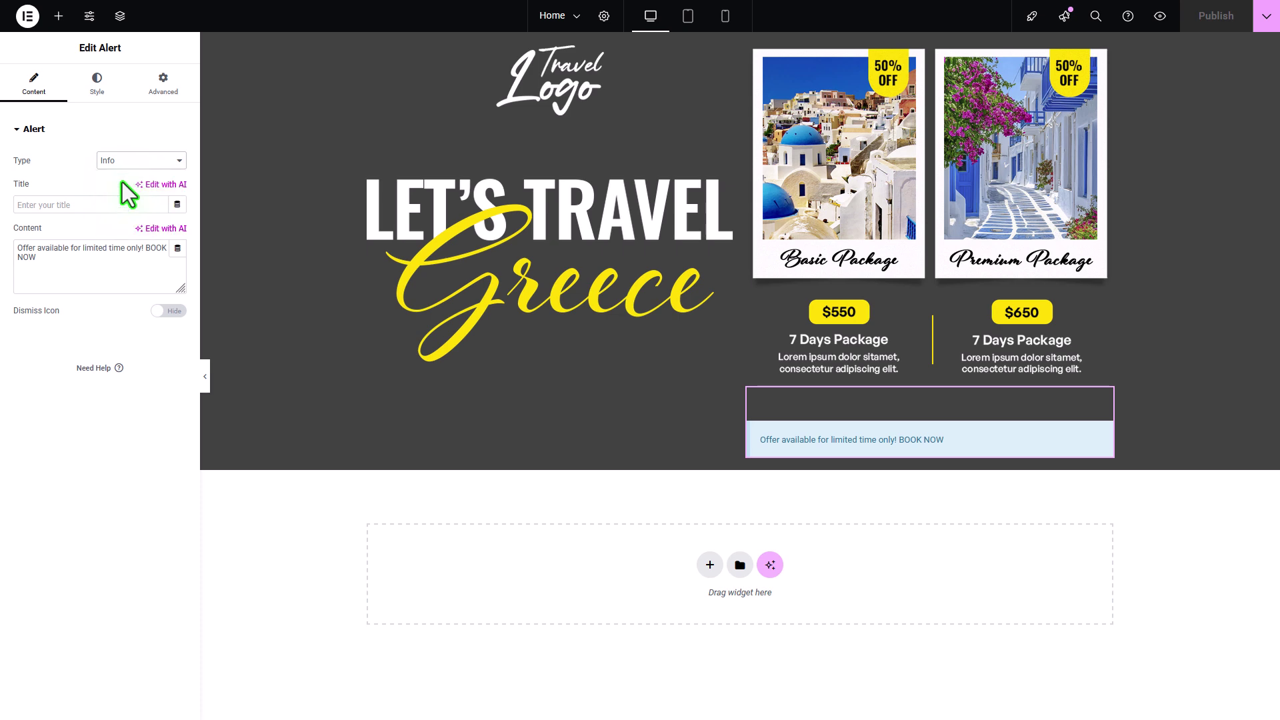
left_click(144, 162)
left_click(128, 195)
left_click(142, 163)
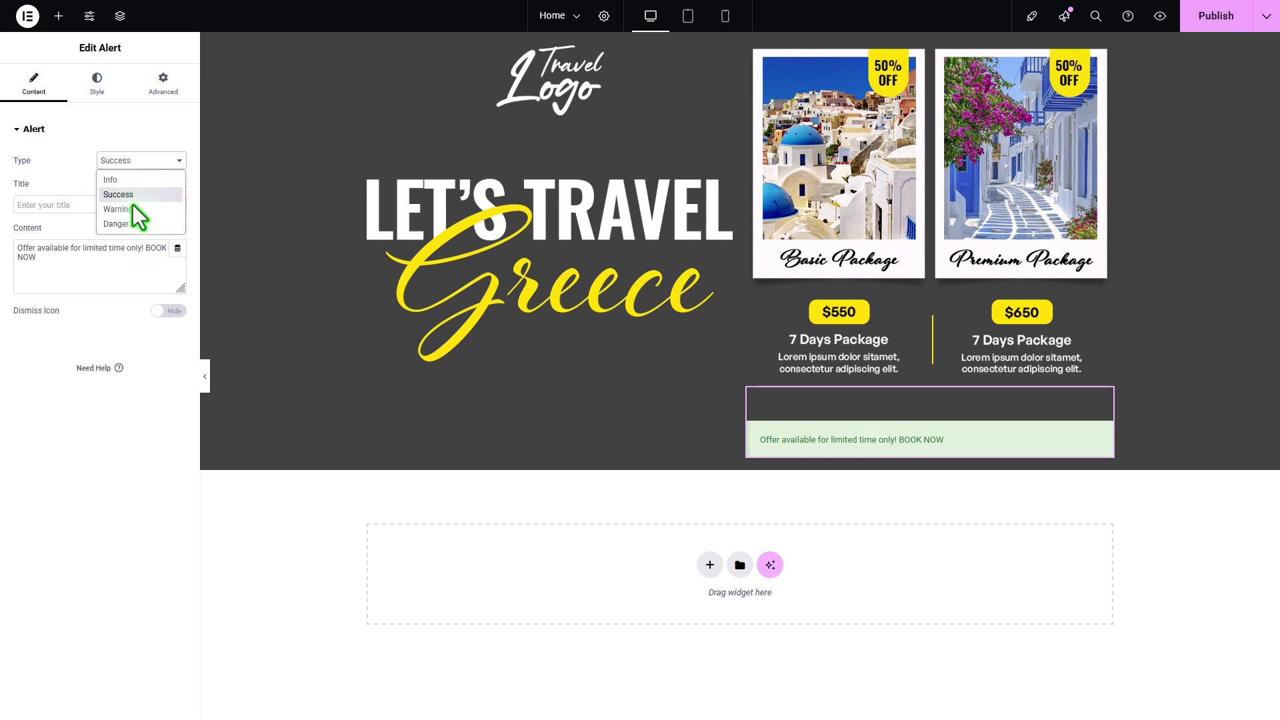
left_click(133, 208)
left_click(142, 163)
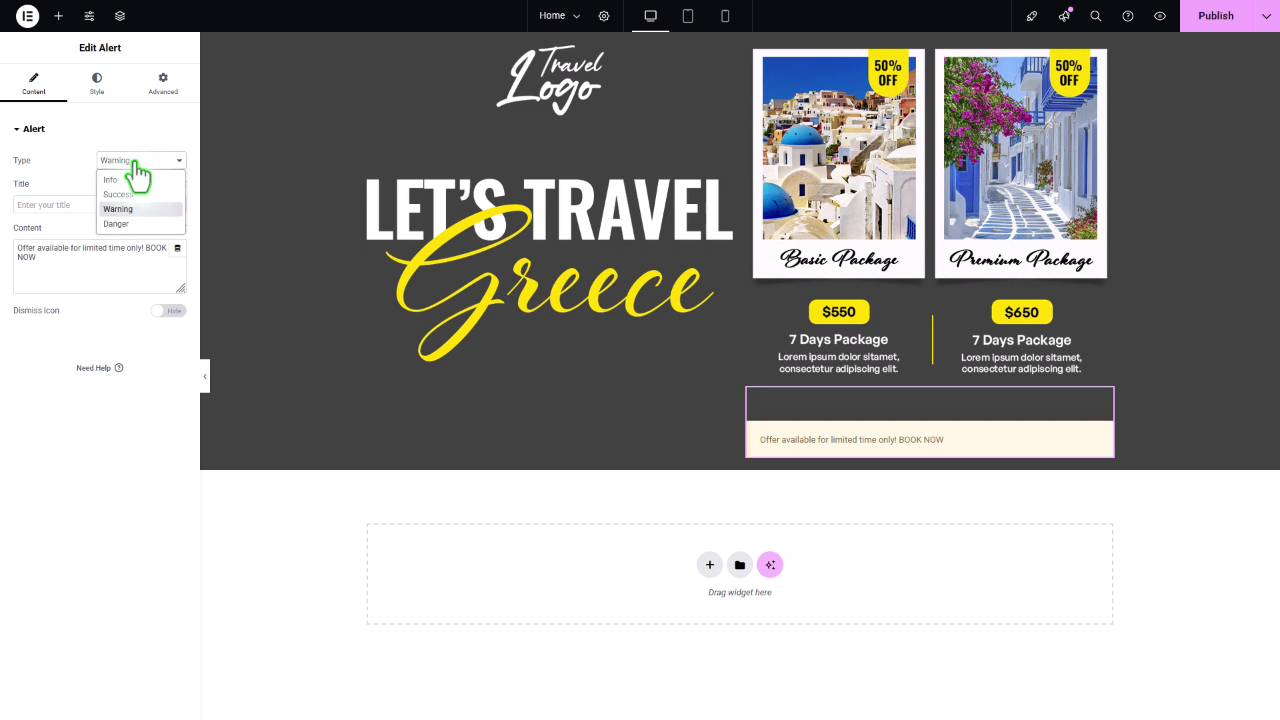
left_click(124, 225)
left_click(125, 162)
left_click(114, 181)
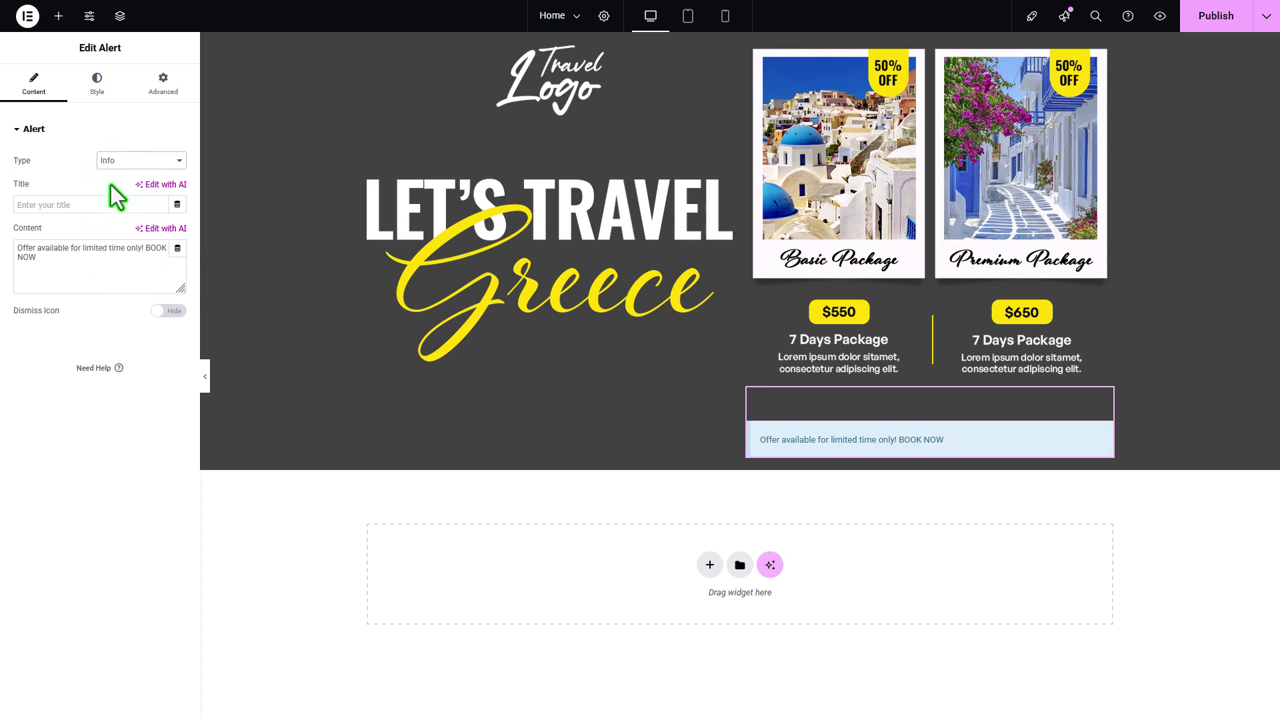
Set the alert's background to the global color New Item #1, then reduce its opacity to give #00C0FF69
left_click(97, 89)
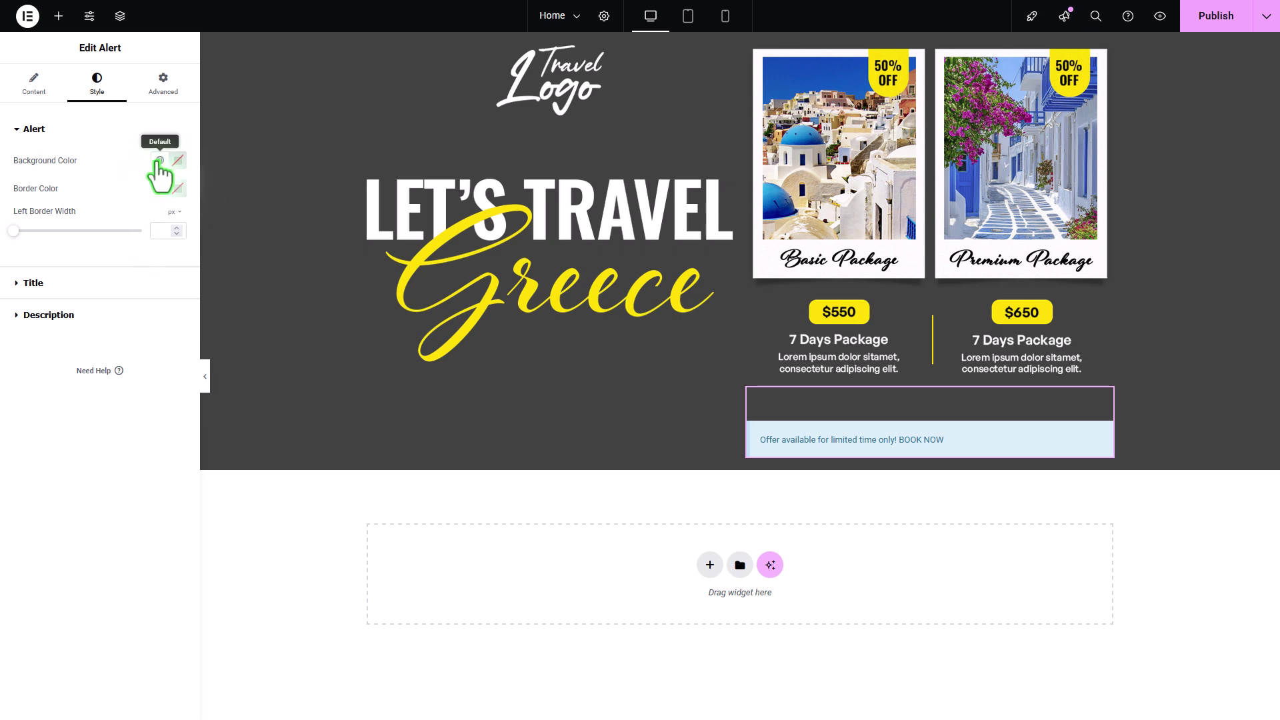
left_click(160, 161)
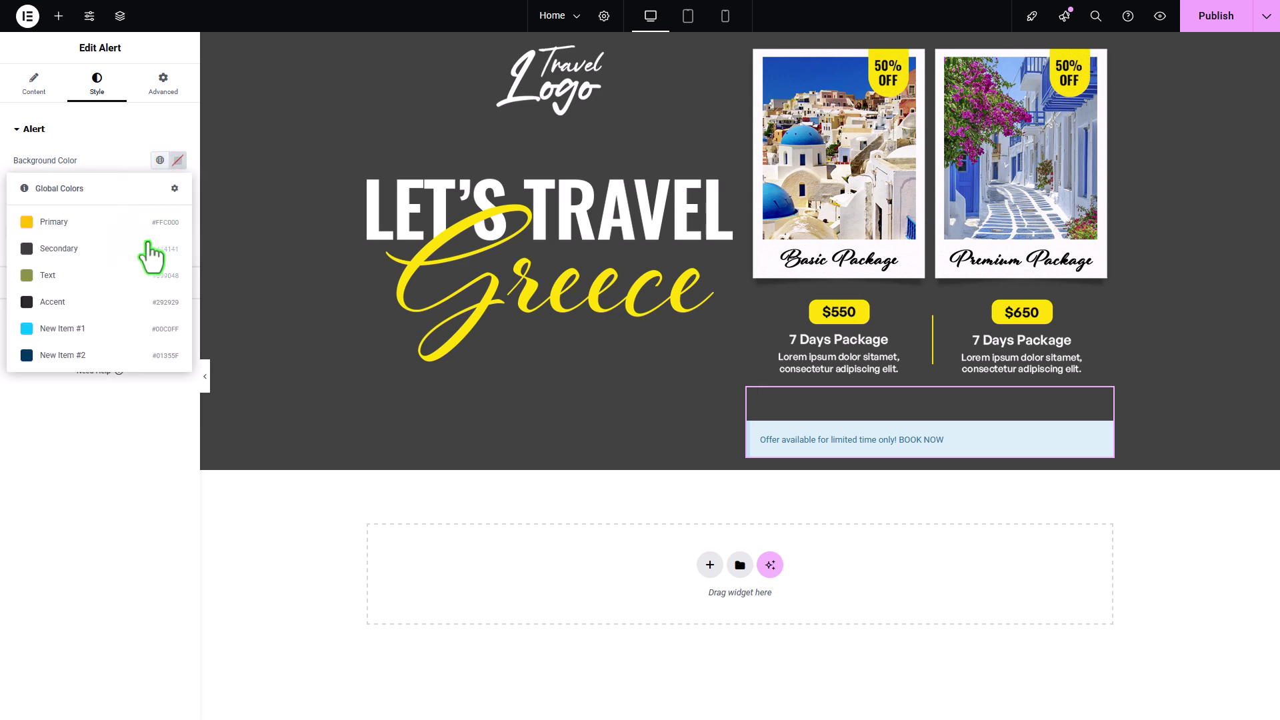
left_click(105, 343)
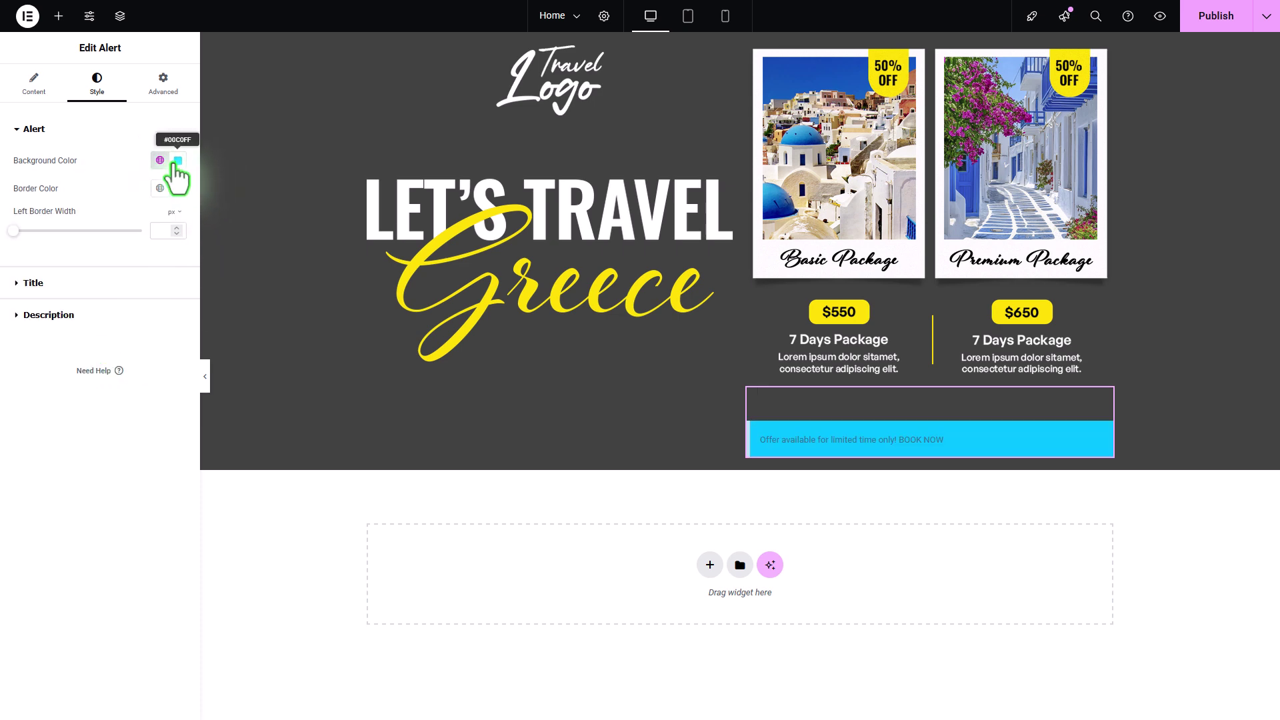
left_click(177, 163)
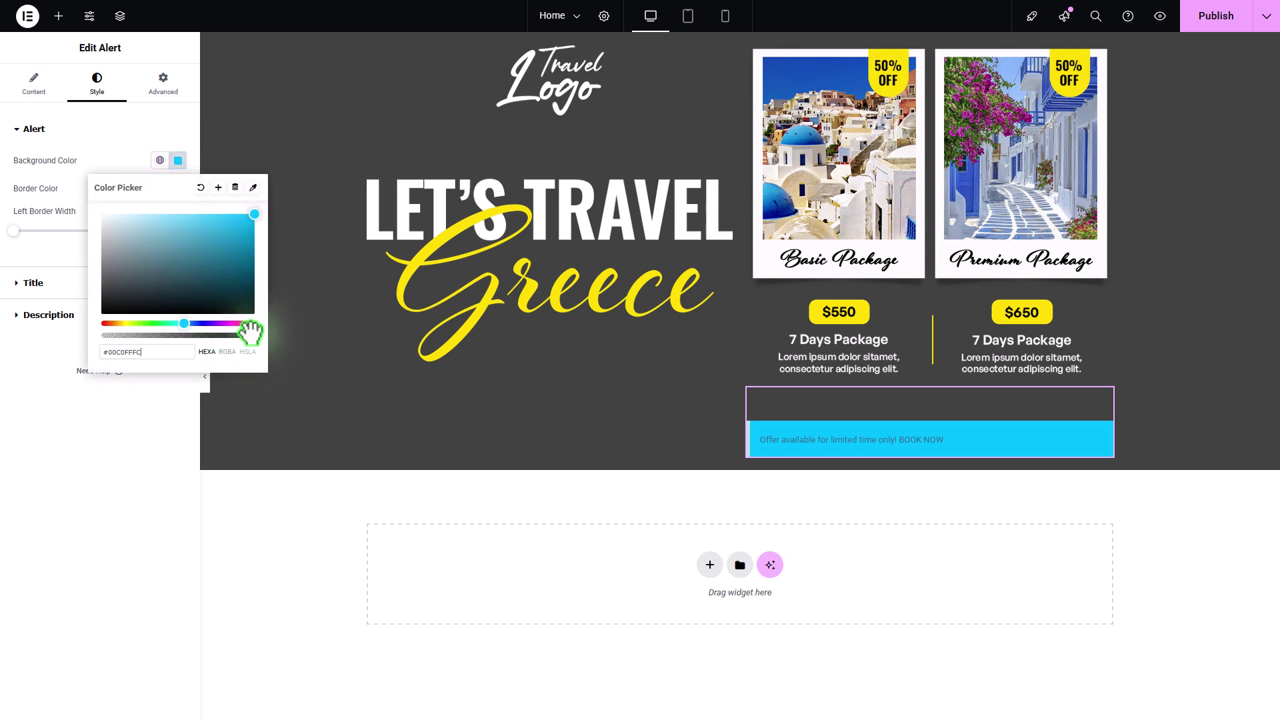
left_click_drag(251, 335, 163, 335)
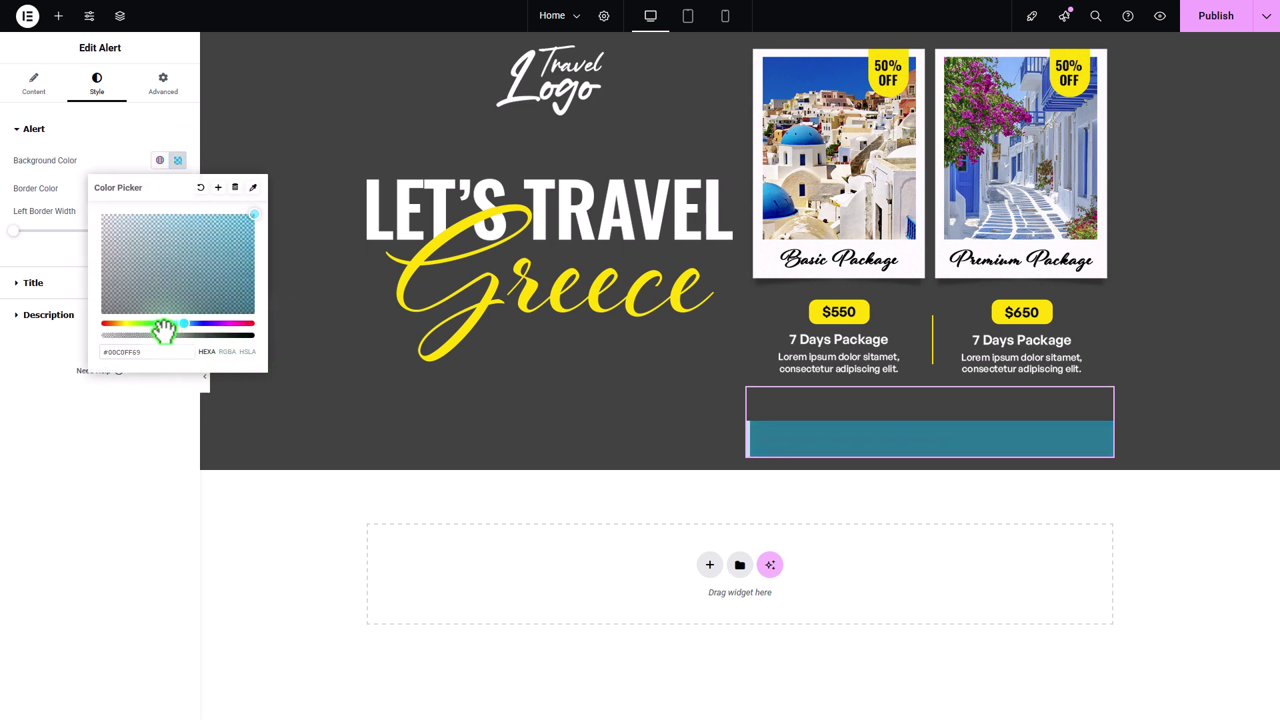
left_click(69, 206)
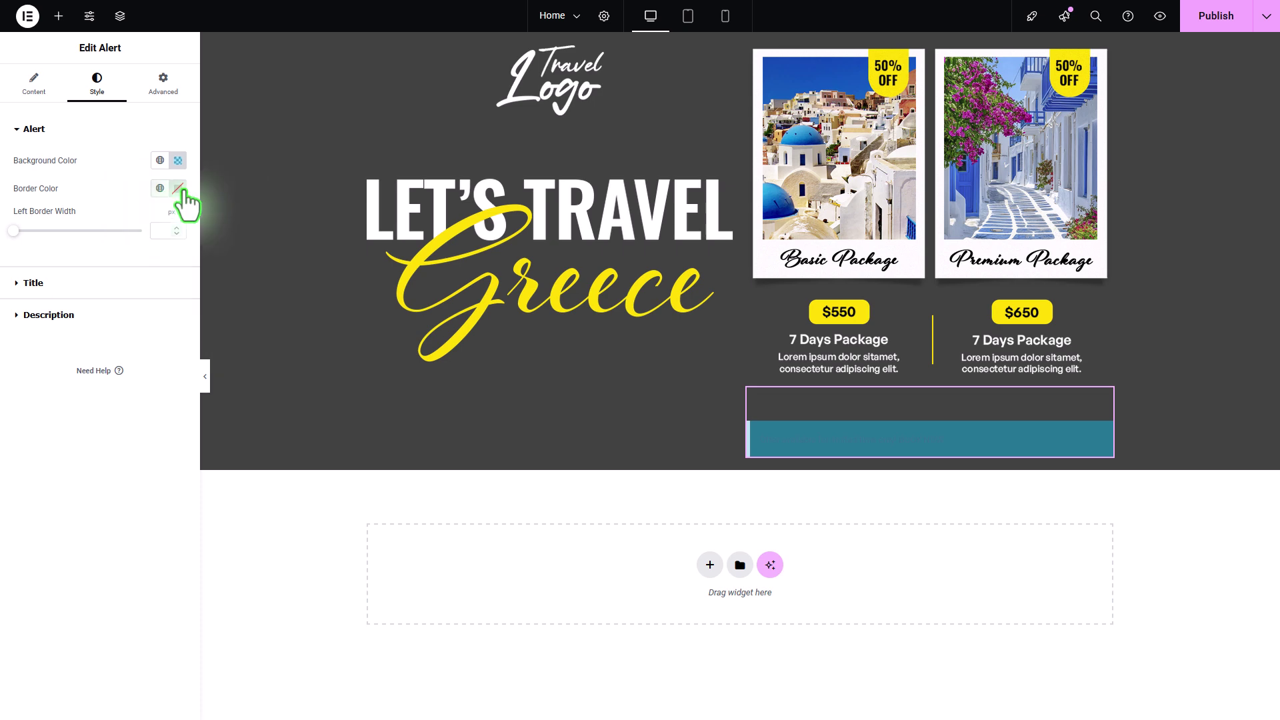
Give the alert a 5 px left border based on the global color New Item #2, with its opacity reduced to #01355F69
left_click(178, 189)
left_click(160, 188)
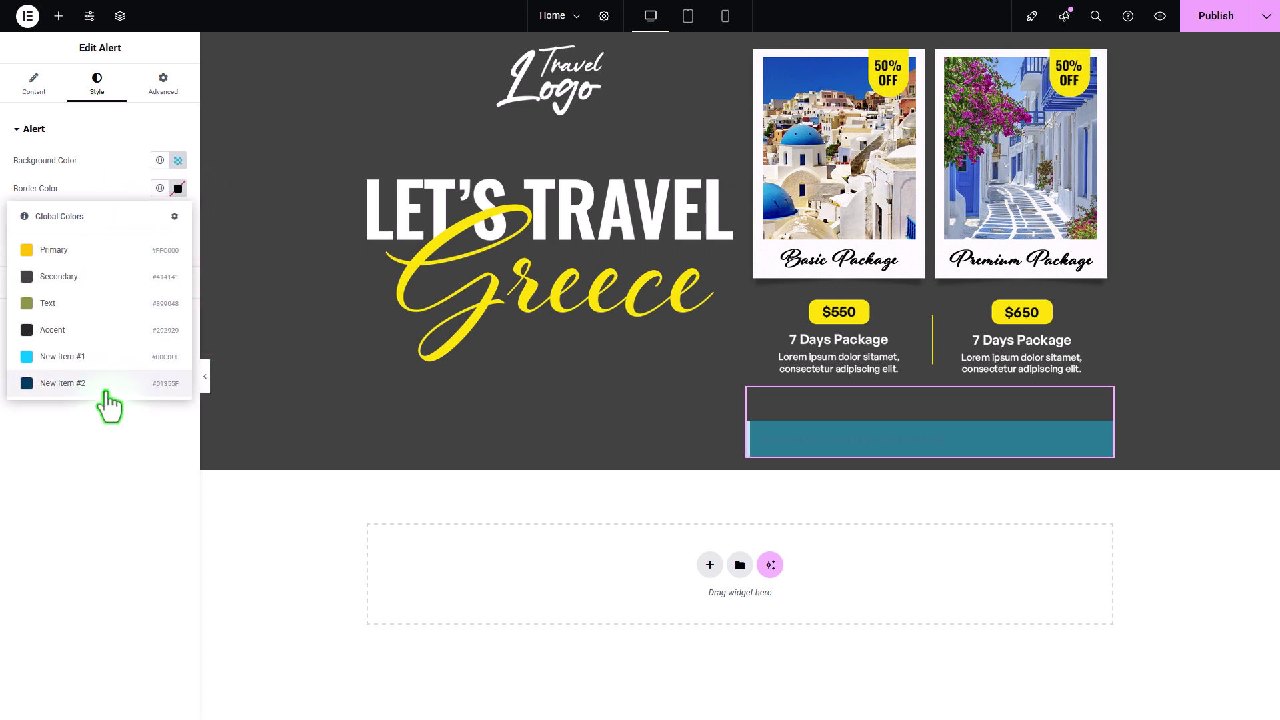
left_click(105, 390)
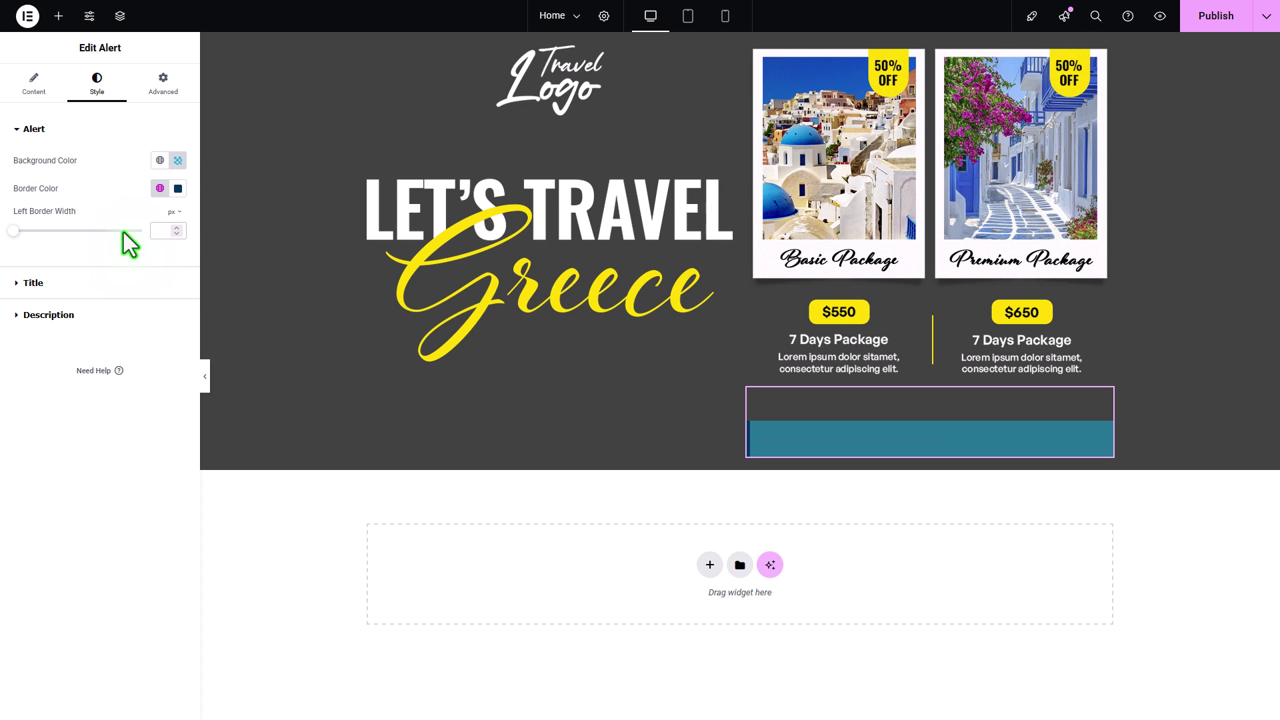
type("5")
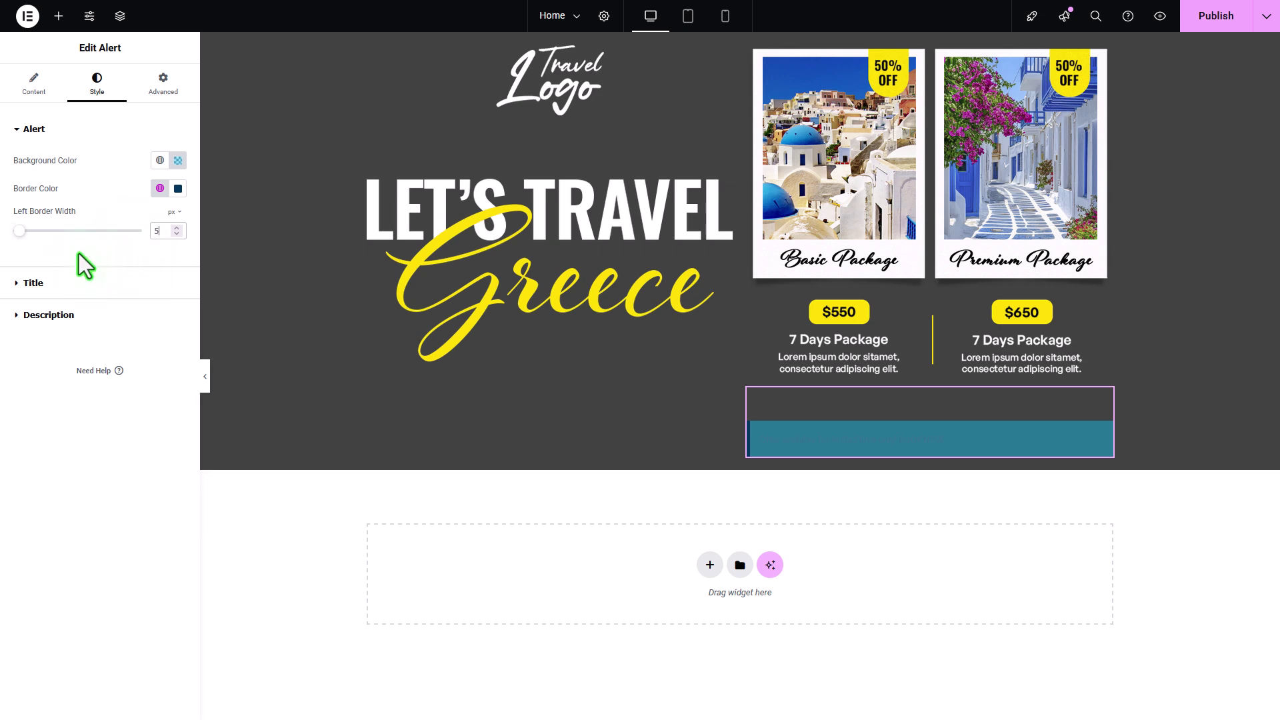
left_click(178, 188)
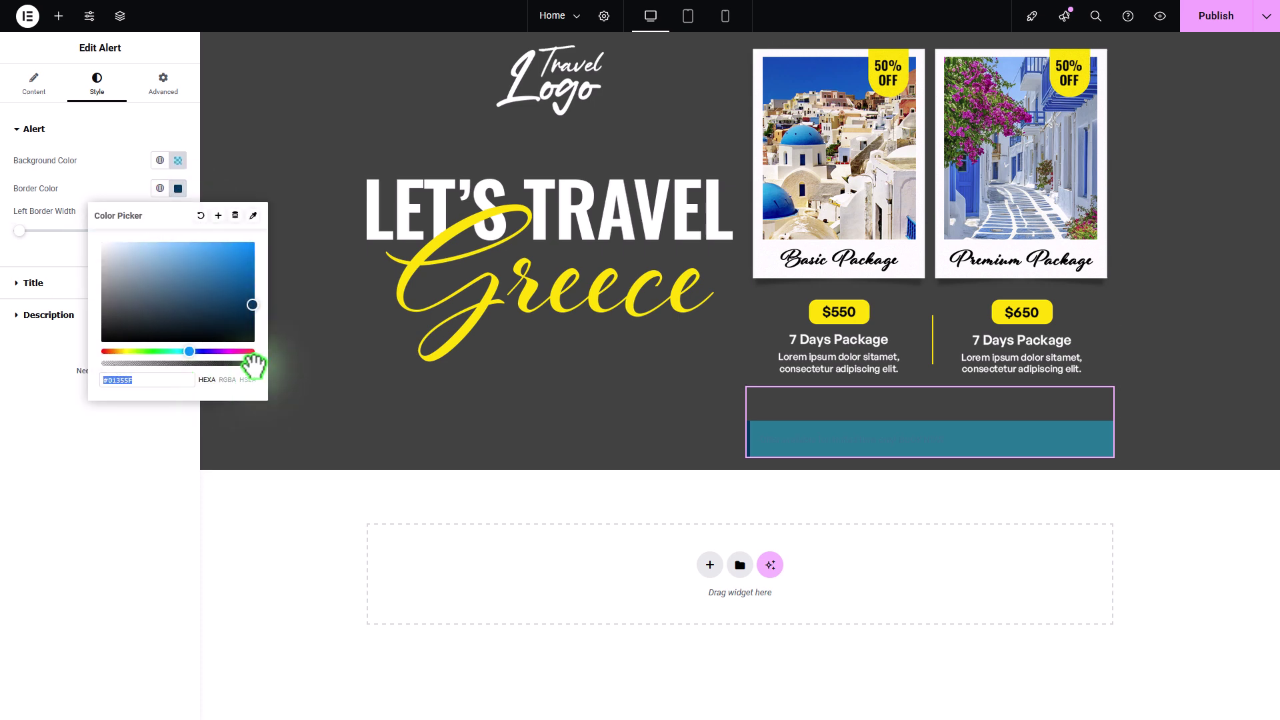
left_click_drag(254, 364, 163, 363)
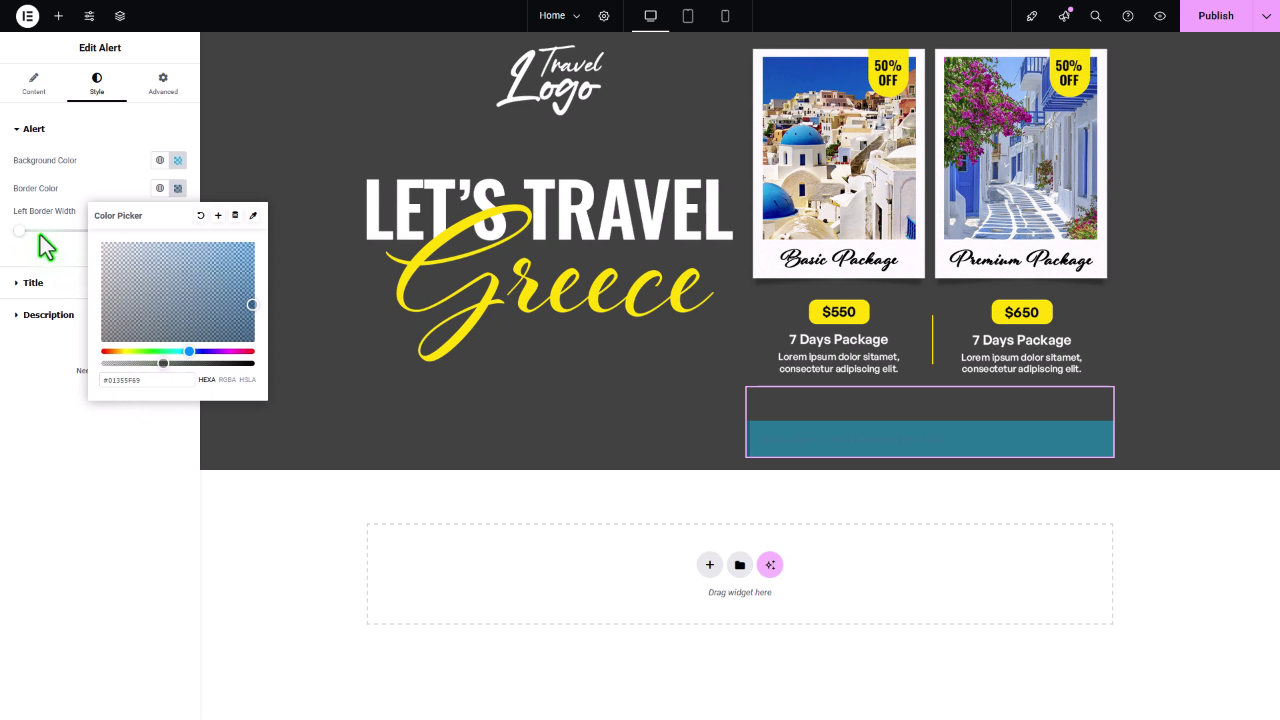
left_click(44, 268)
Set the text color of the alert's description to white
left_click(33, 283)
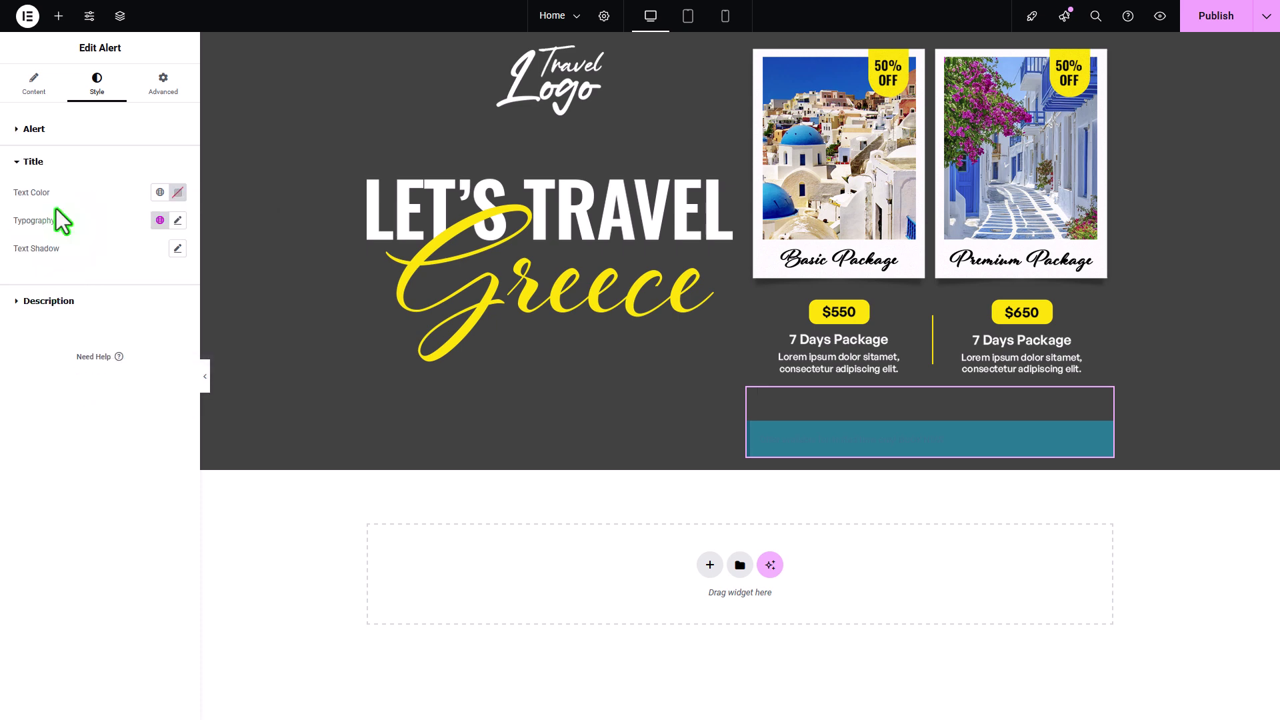
left_click(35, 163)
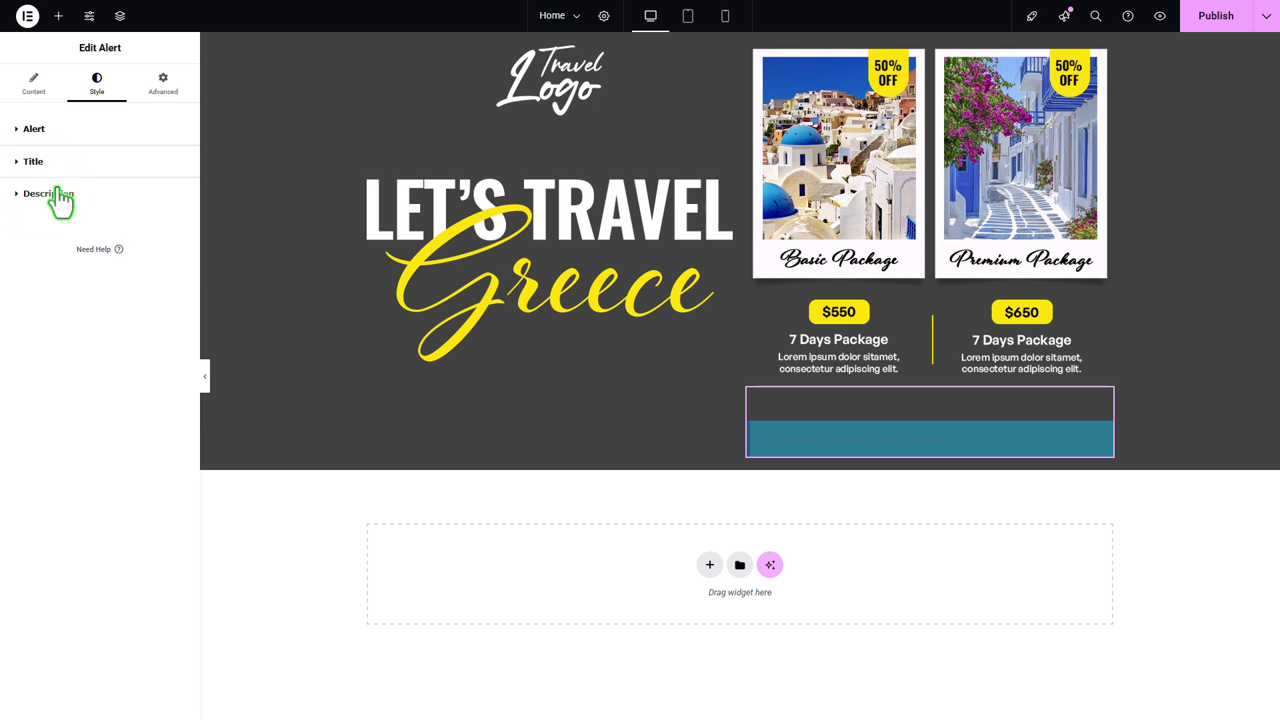
left_click(55, 195)
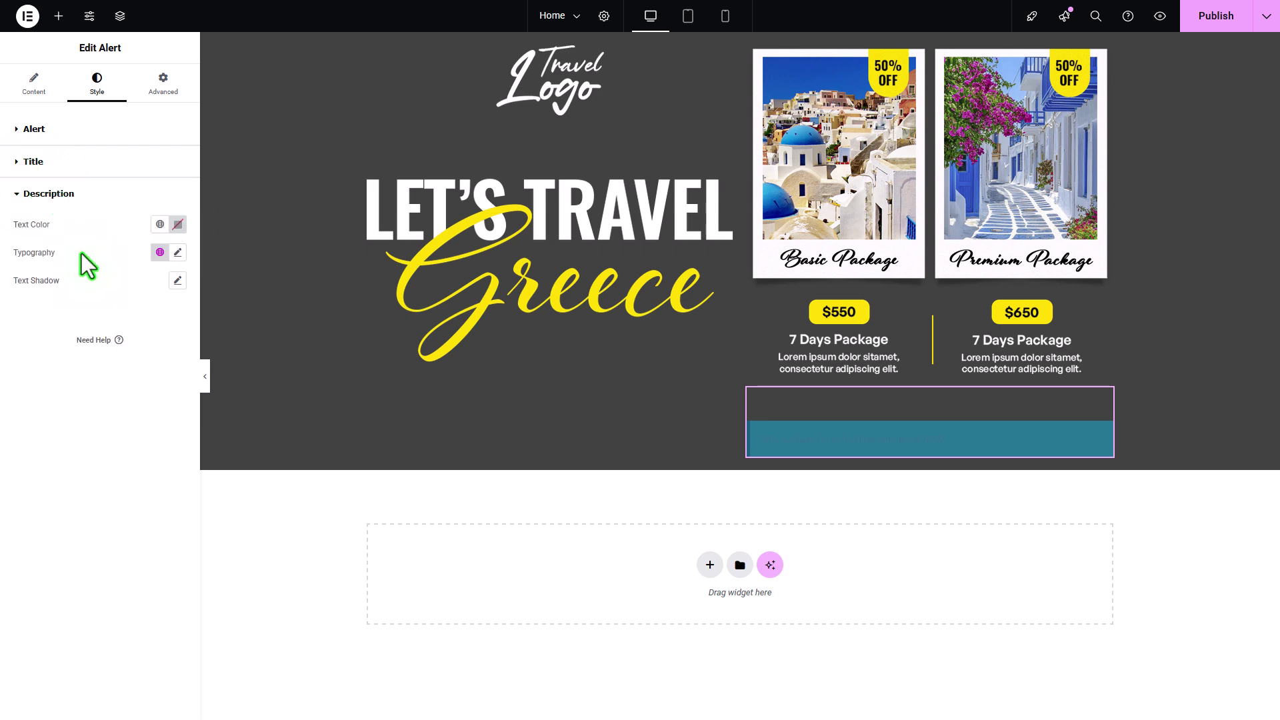
left_click(178, 224)
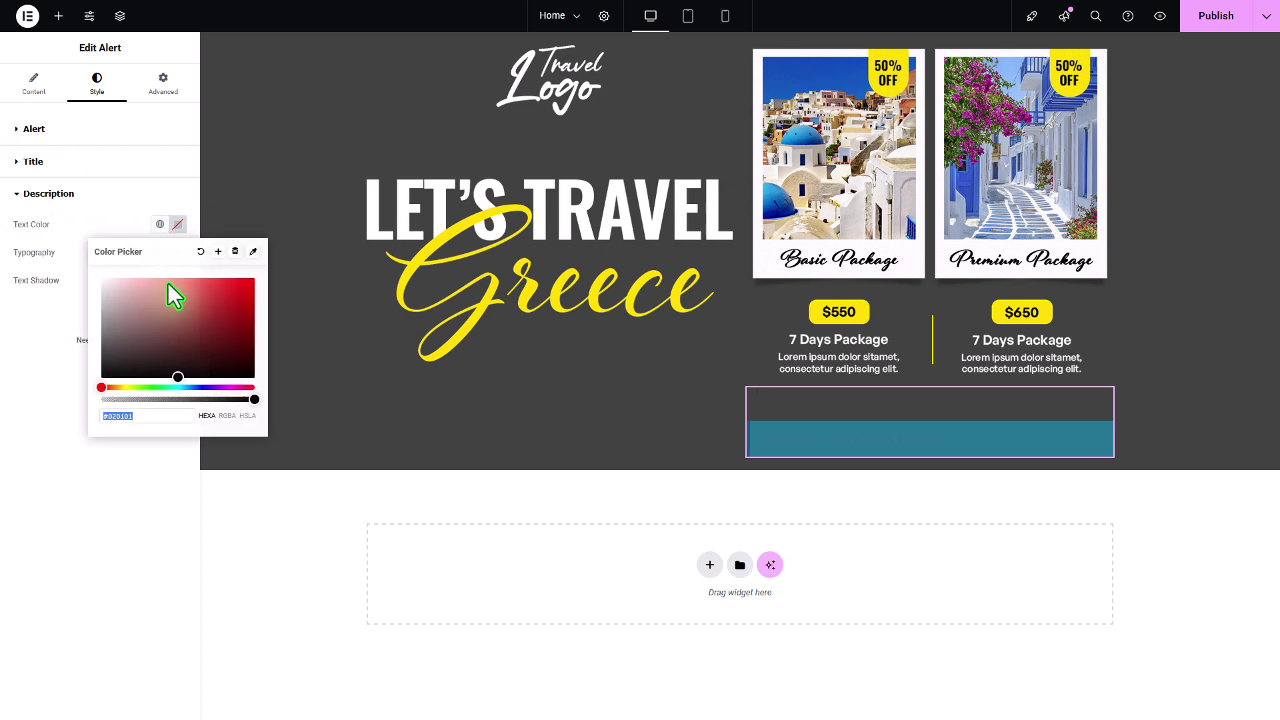
left_click_drag(175, 295, 73, 259)
left_click(74, 259)
Set the alert description's typography to weight 600 (Semi Bold) and size 18 px
left_click(179, 253)
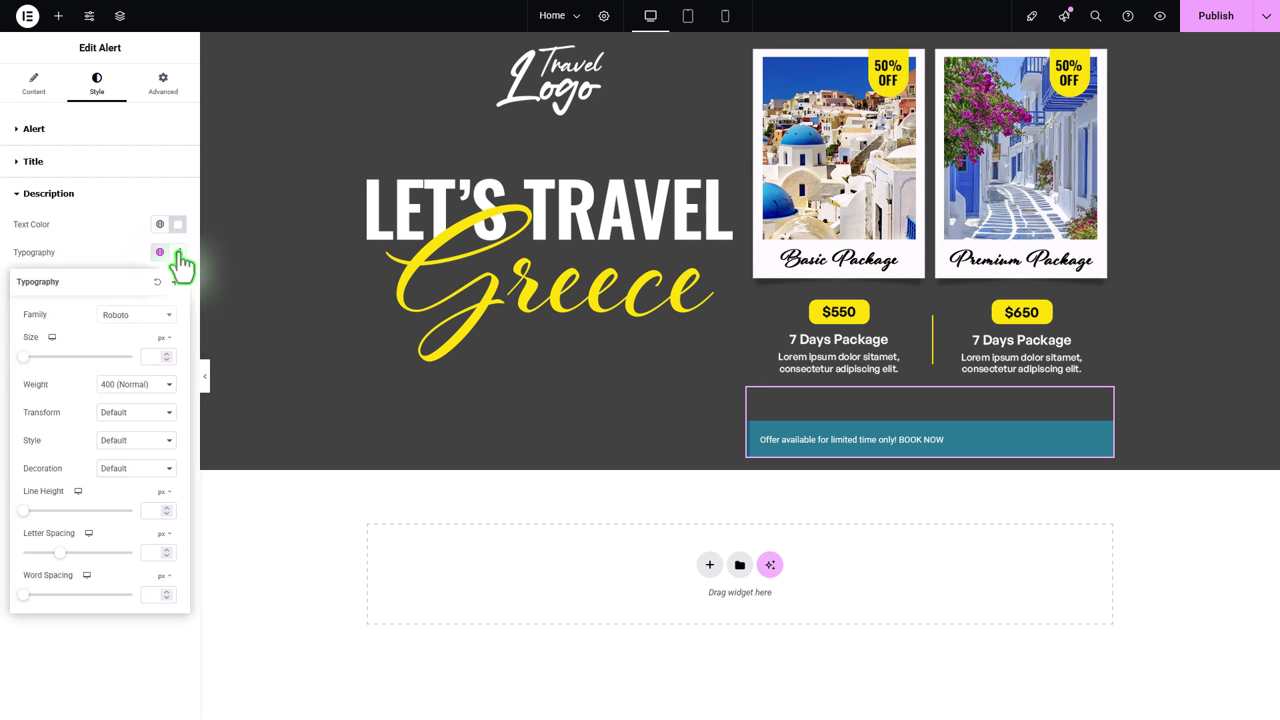
left_click(151, 384)
left_click(149, 477)
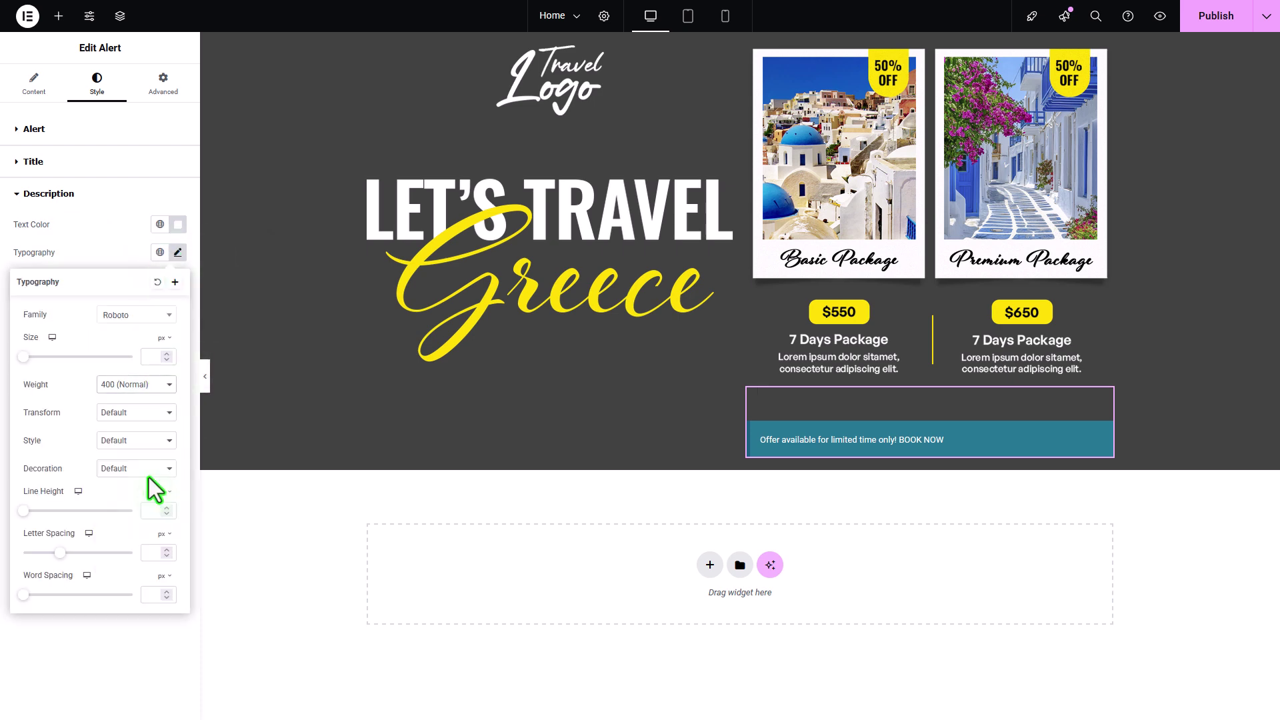
left_click(156, 356)
type("18")
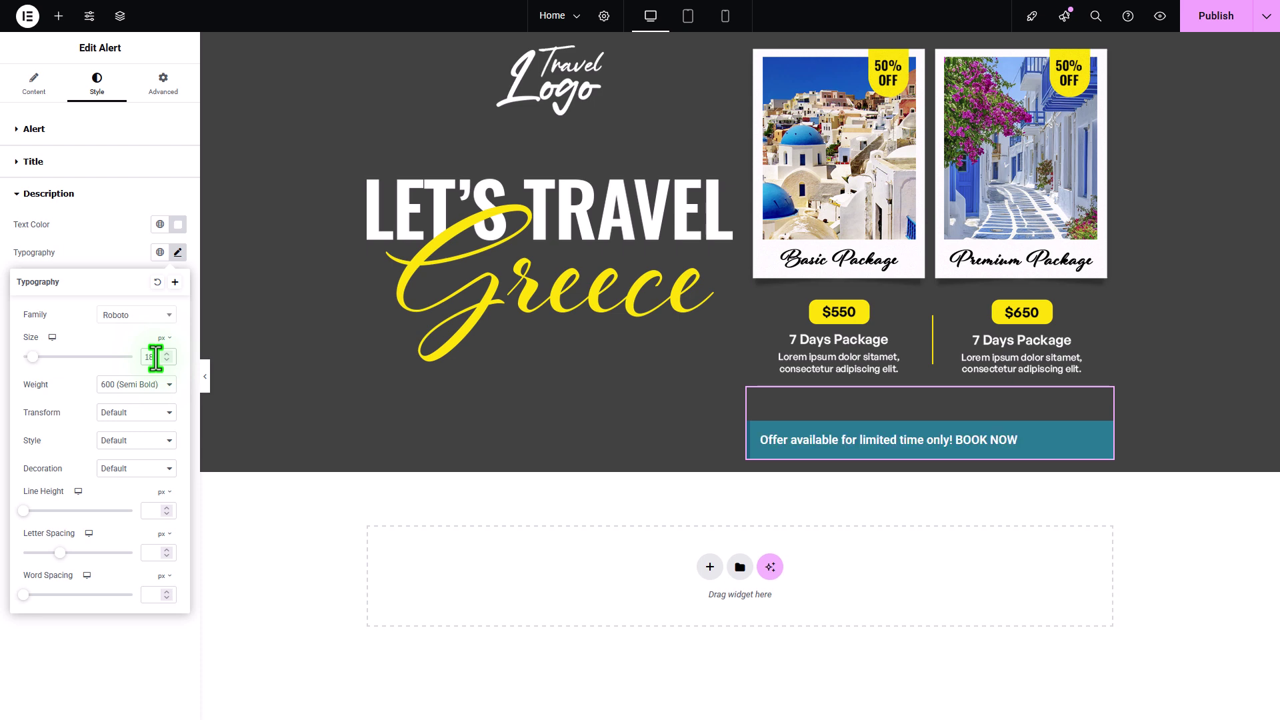
left_click(101, 252)
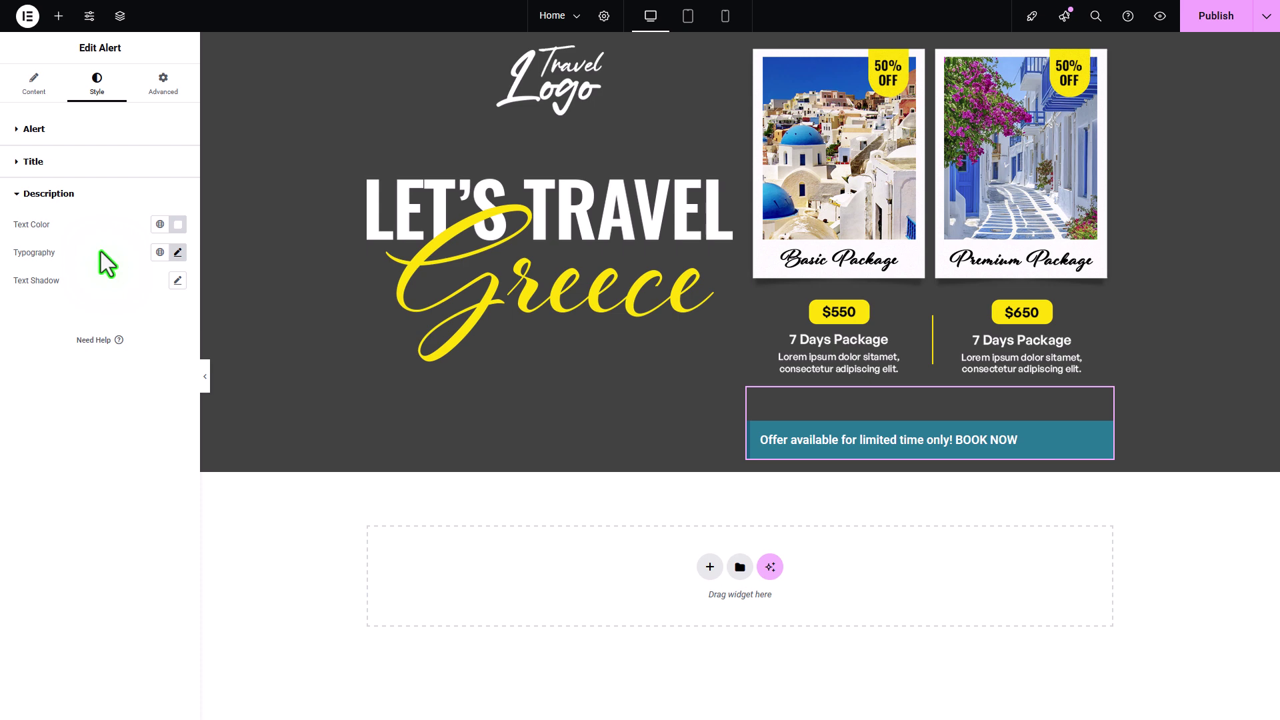
Reduce the alert's top margin to 30 px and publish the page
left_click(168, 94)
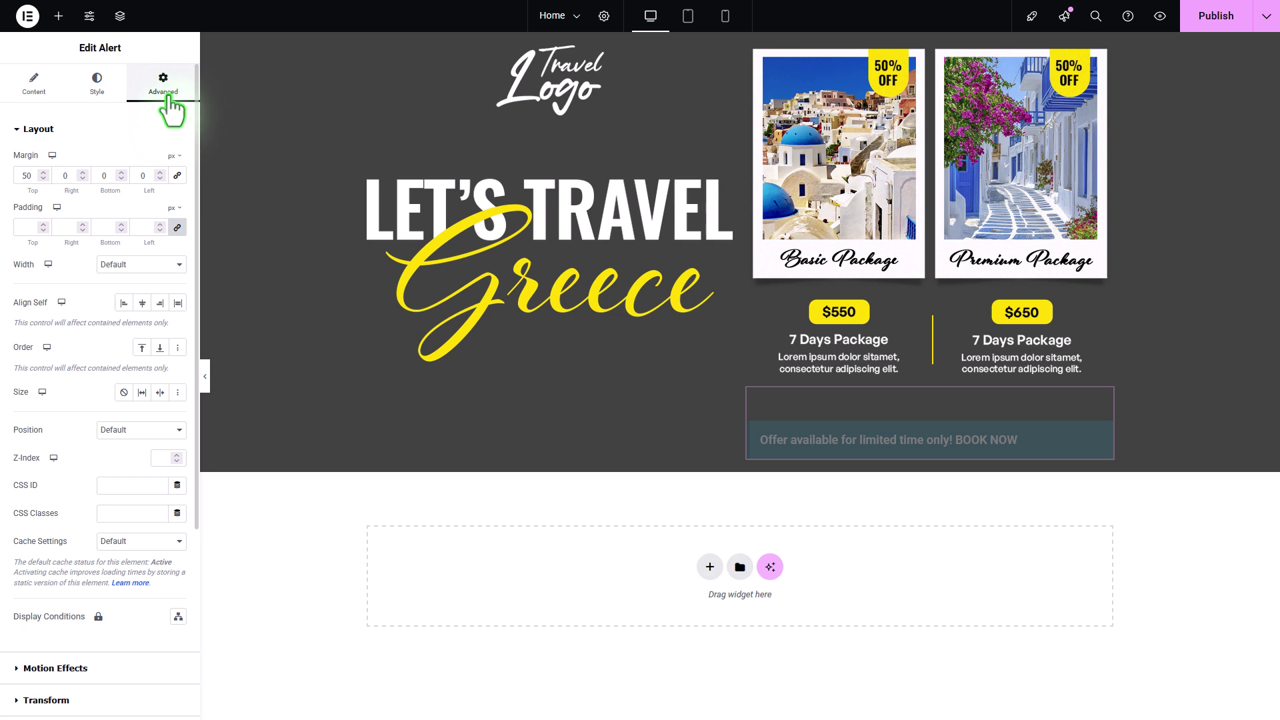
left_click_drag(33, 177, 2, 180)
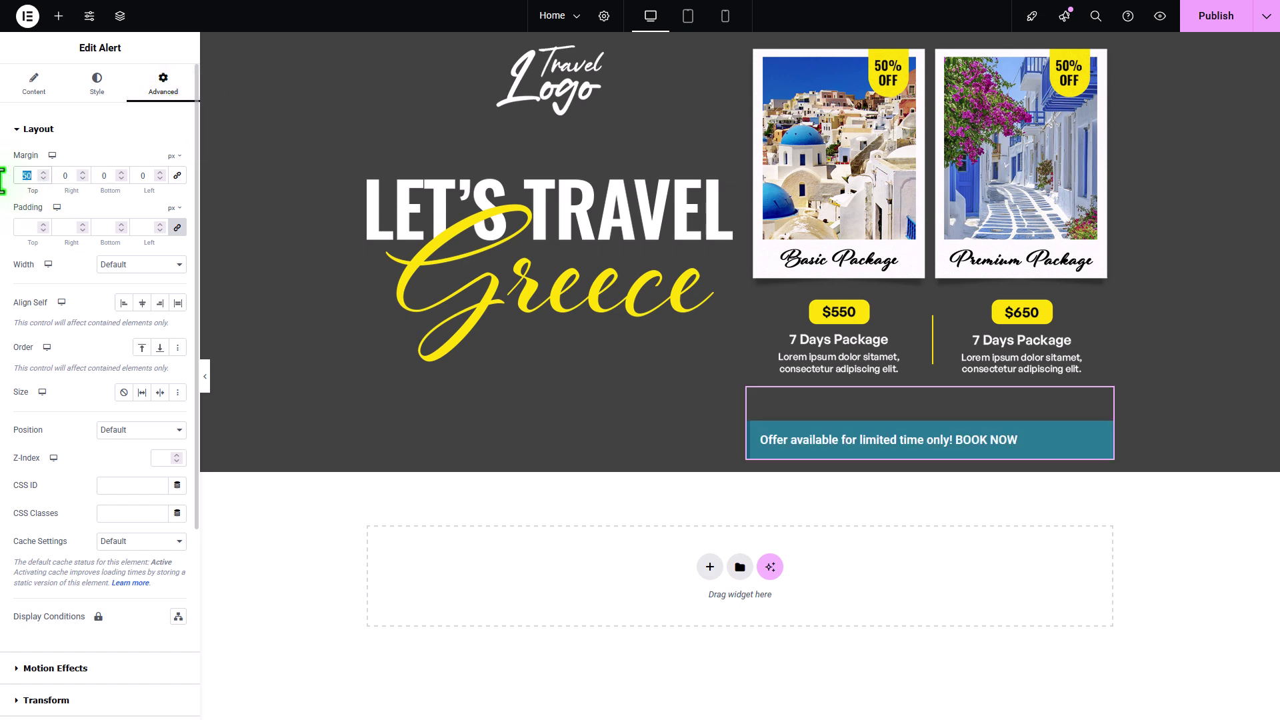
type("30")
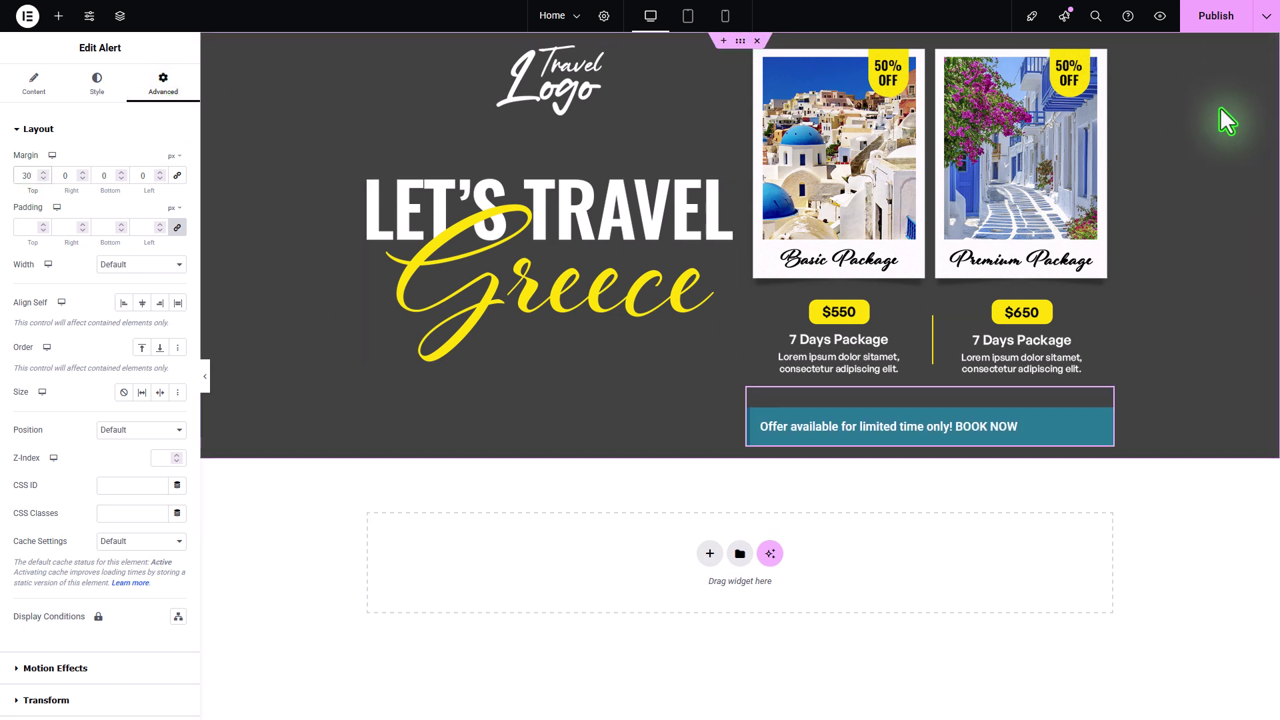
left_click(1222, 28)
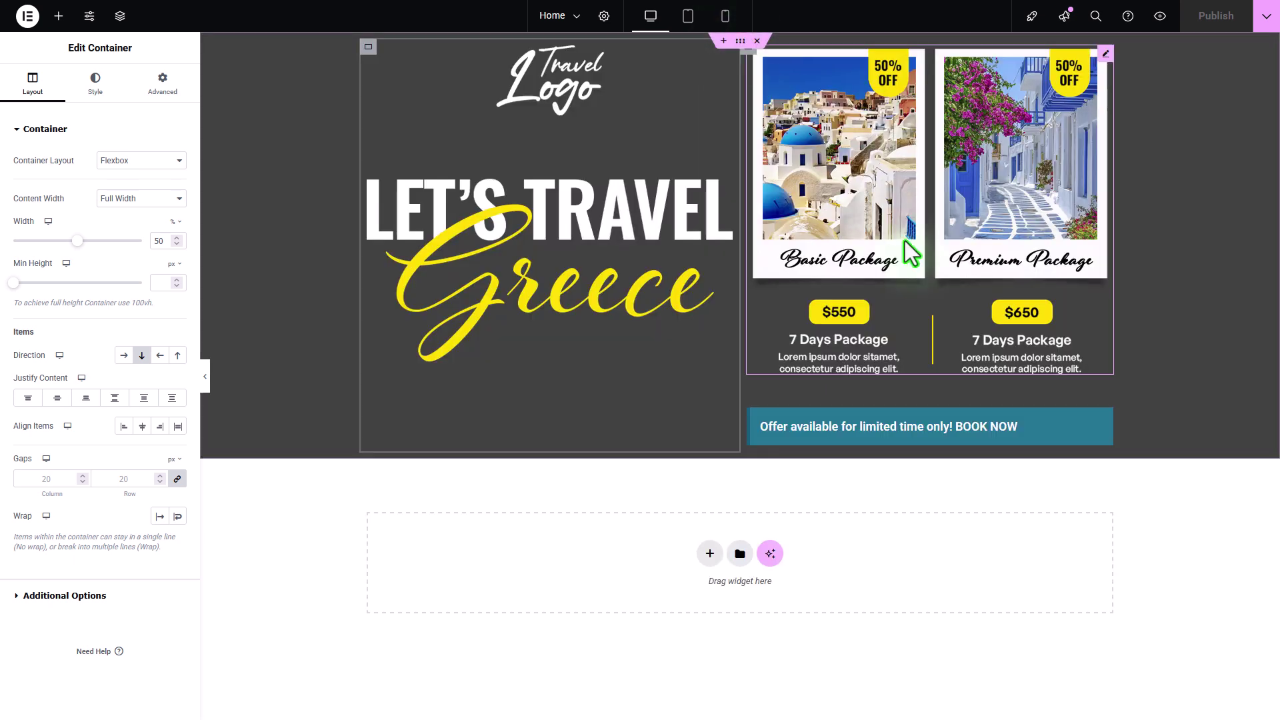
Justify the content of the container holding the logo and Greece headline to the center
left_click(740, 42)
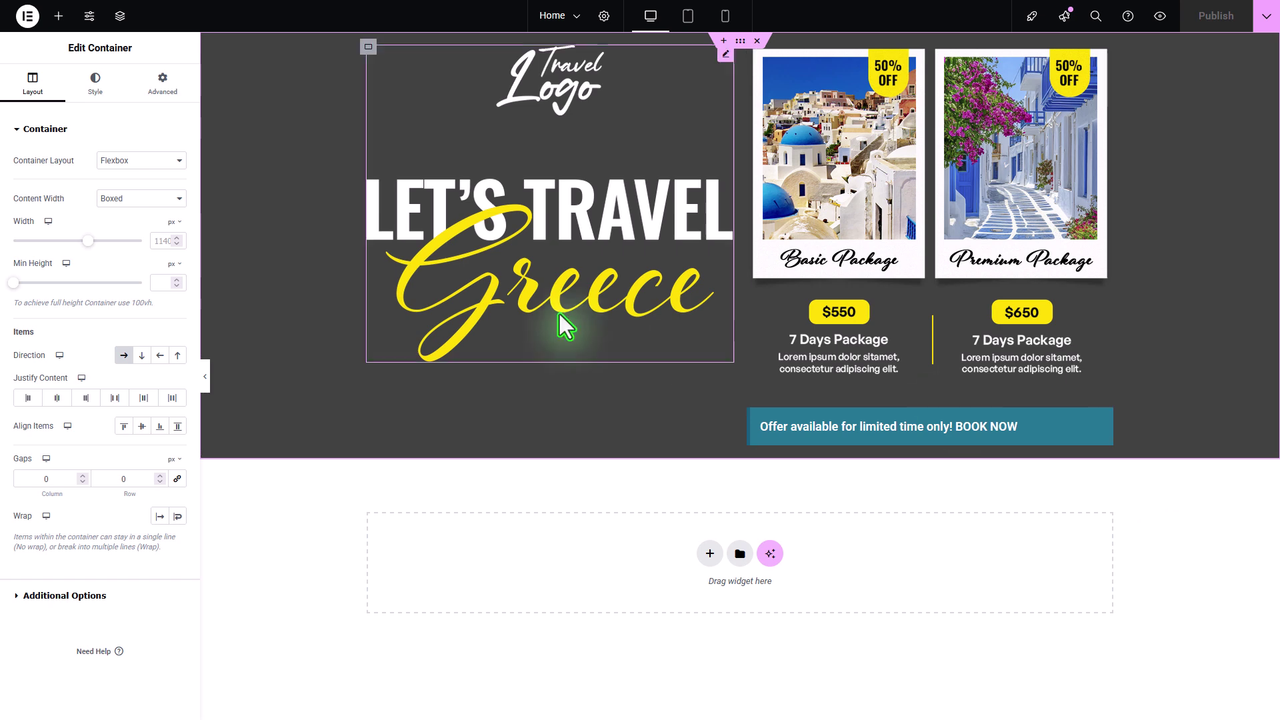
left_click(369, 47)
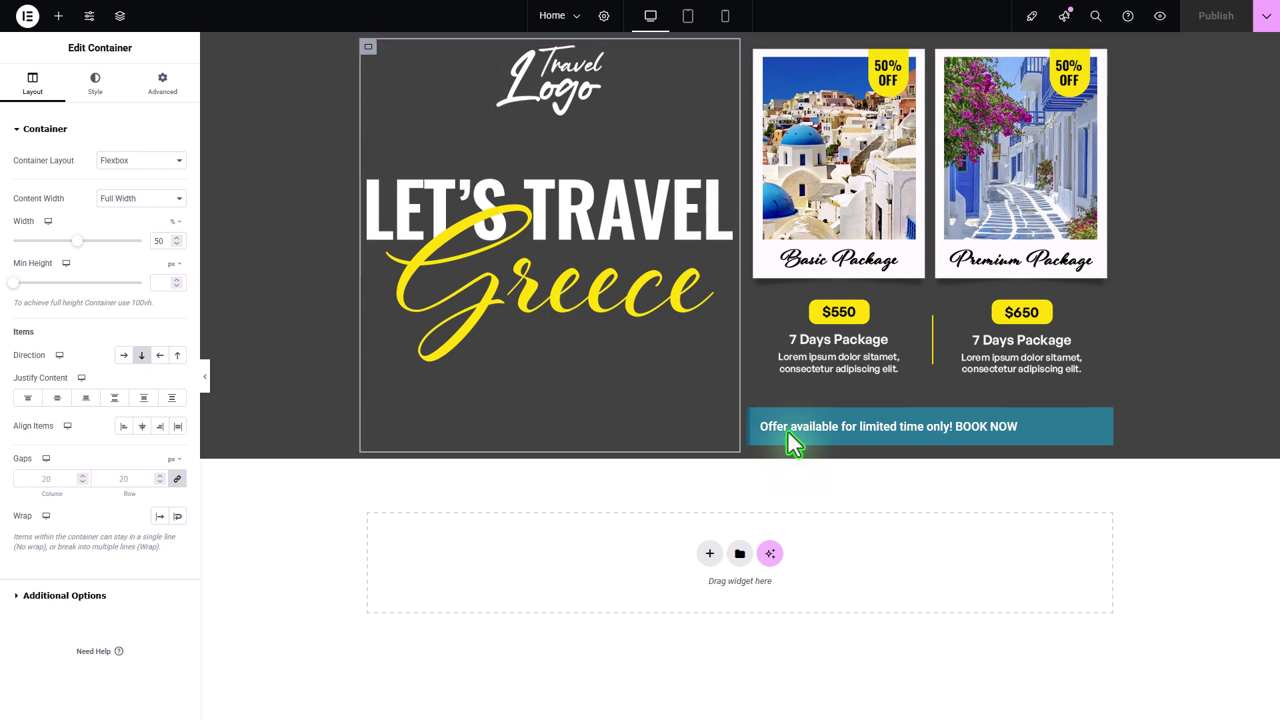
left_click(57, 398)
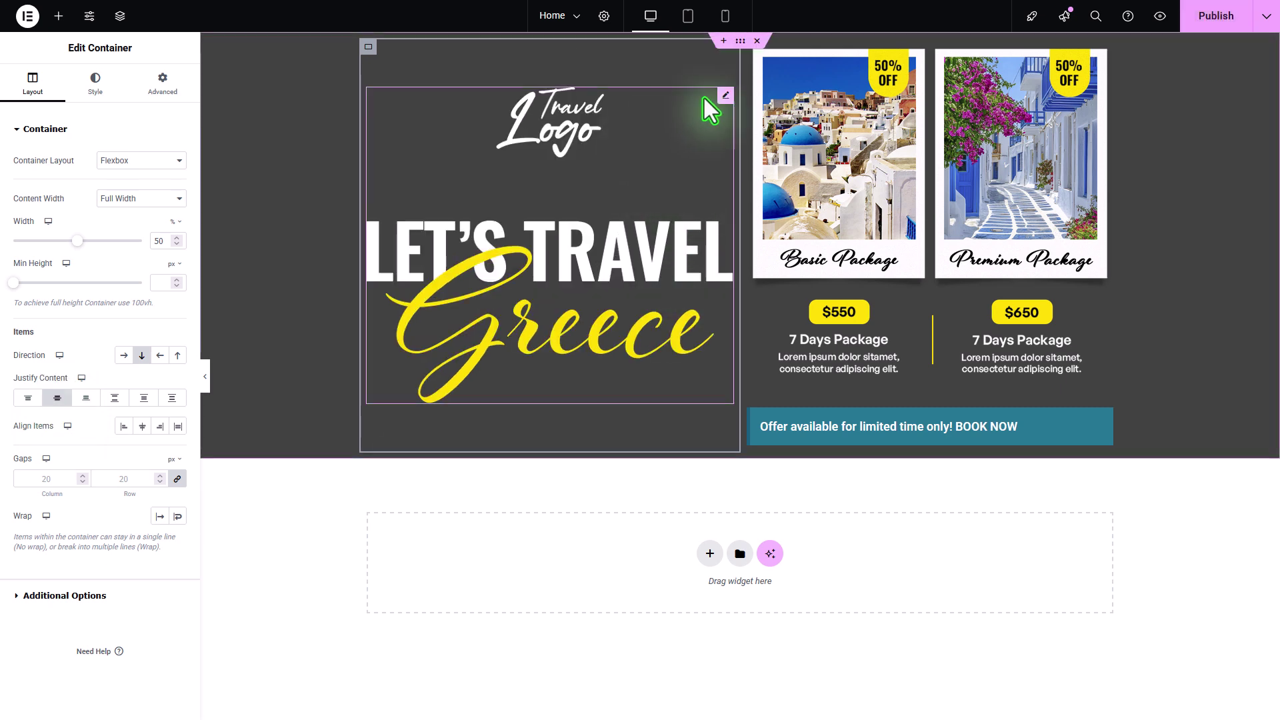
left_click(746, 107)
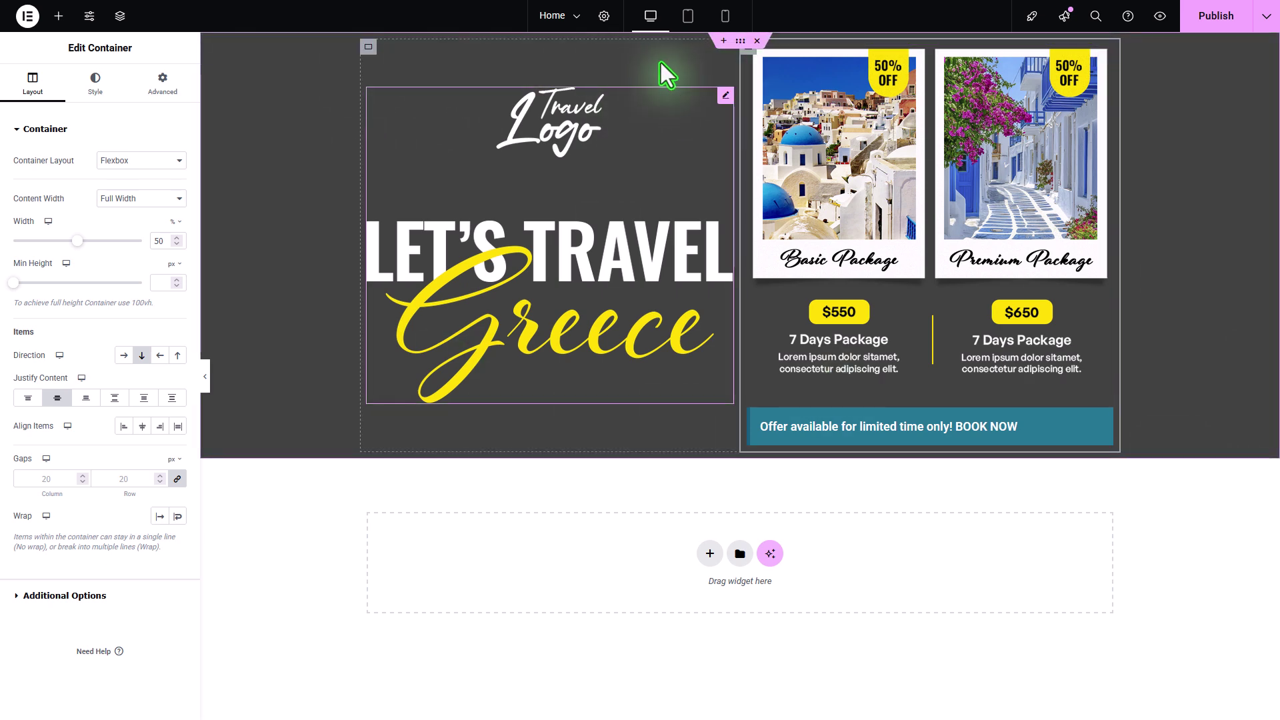
left_click(120, 16)
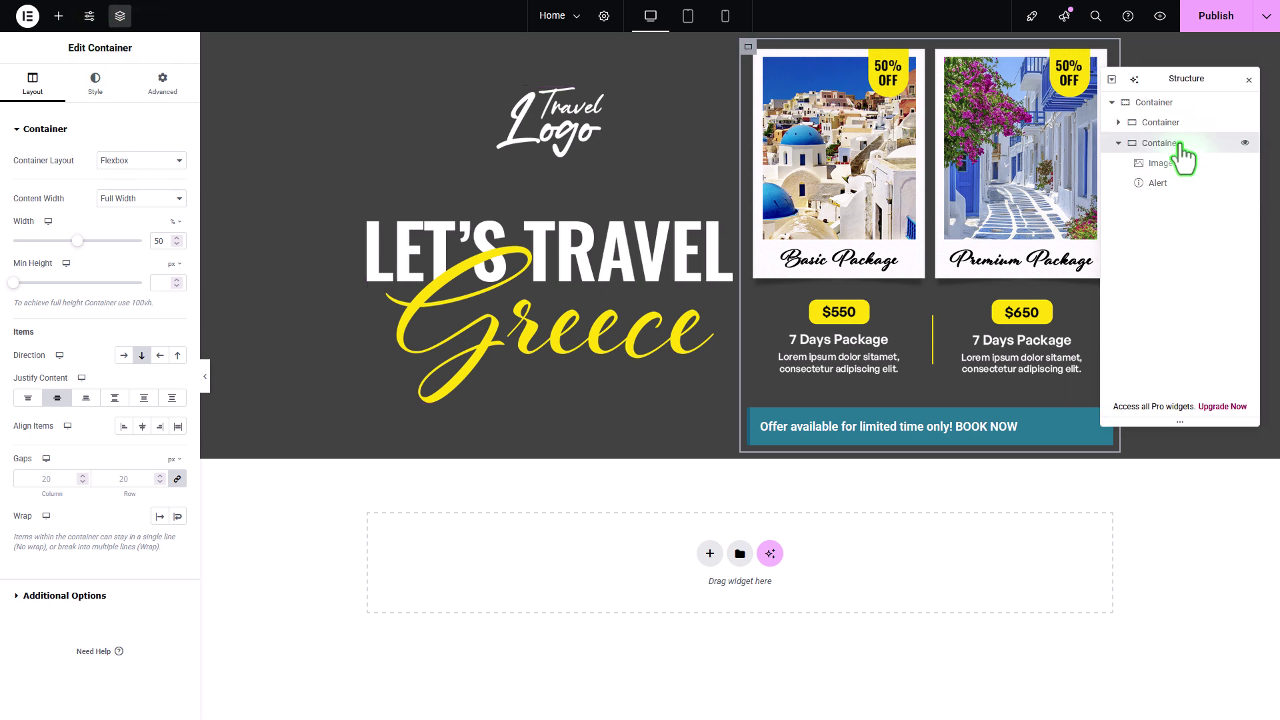
left_click(1119, 143)
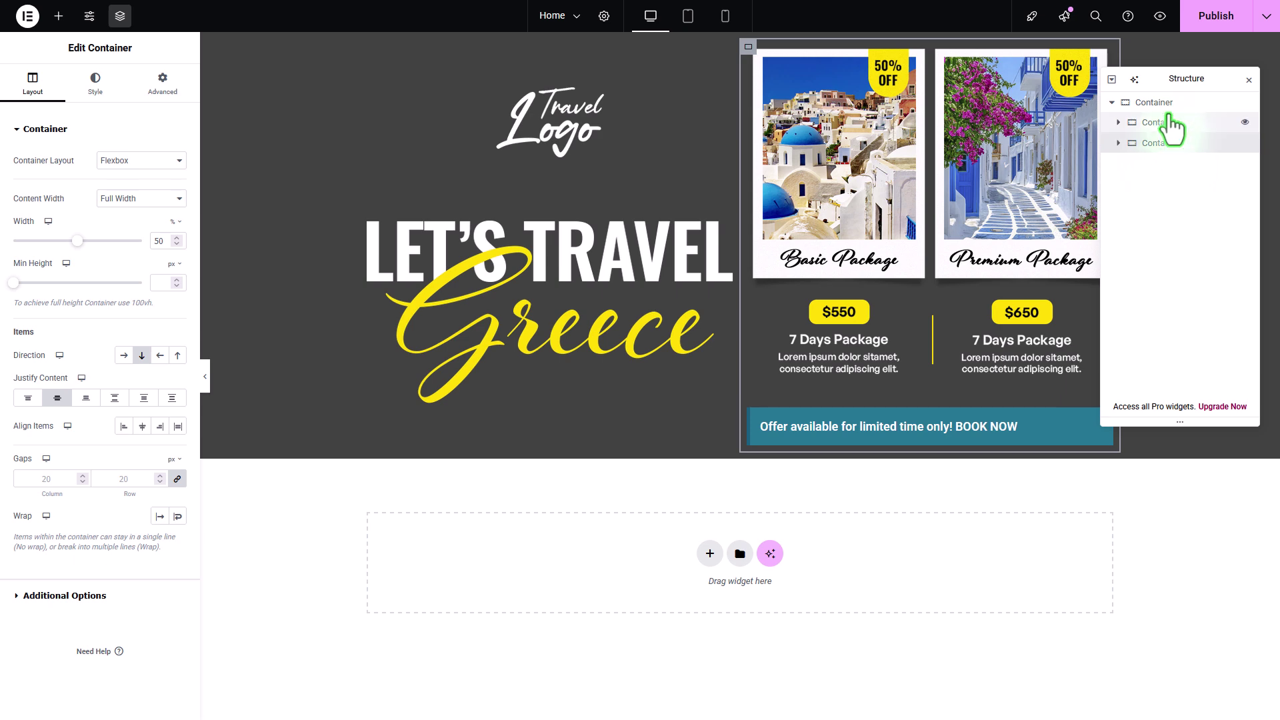
left_click(1193, 104)
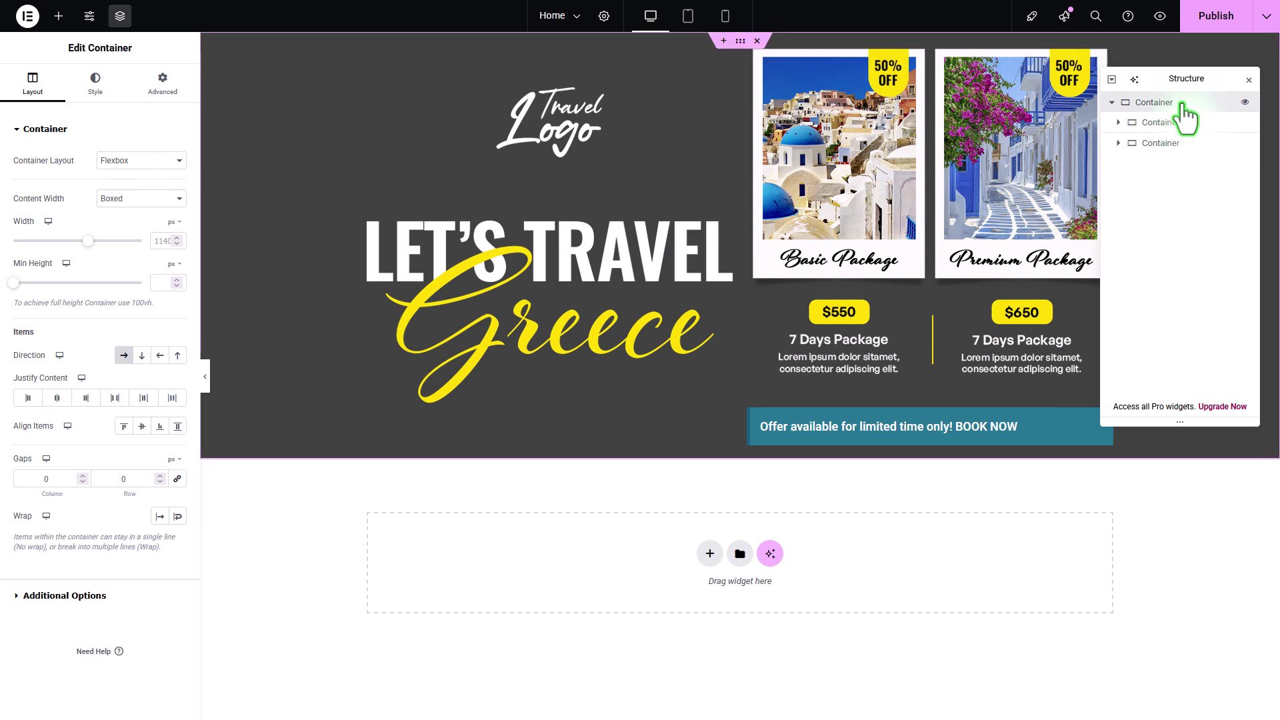
left_click(1249, 80)
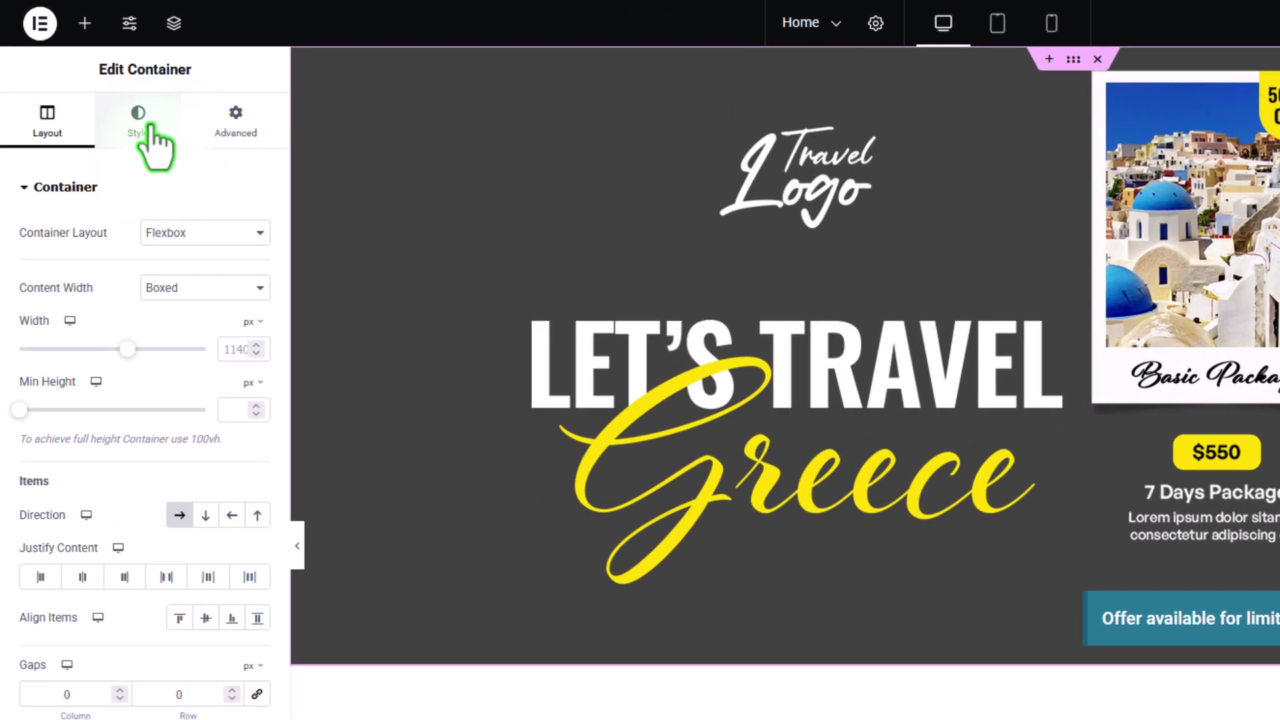
left_click(150, 126)
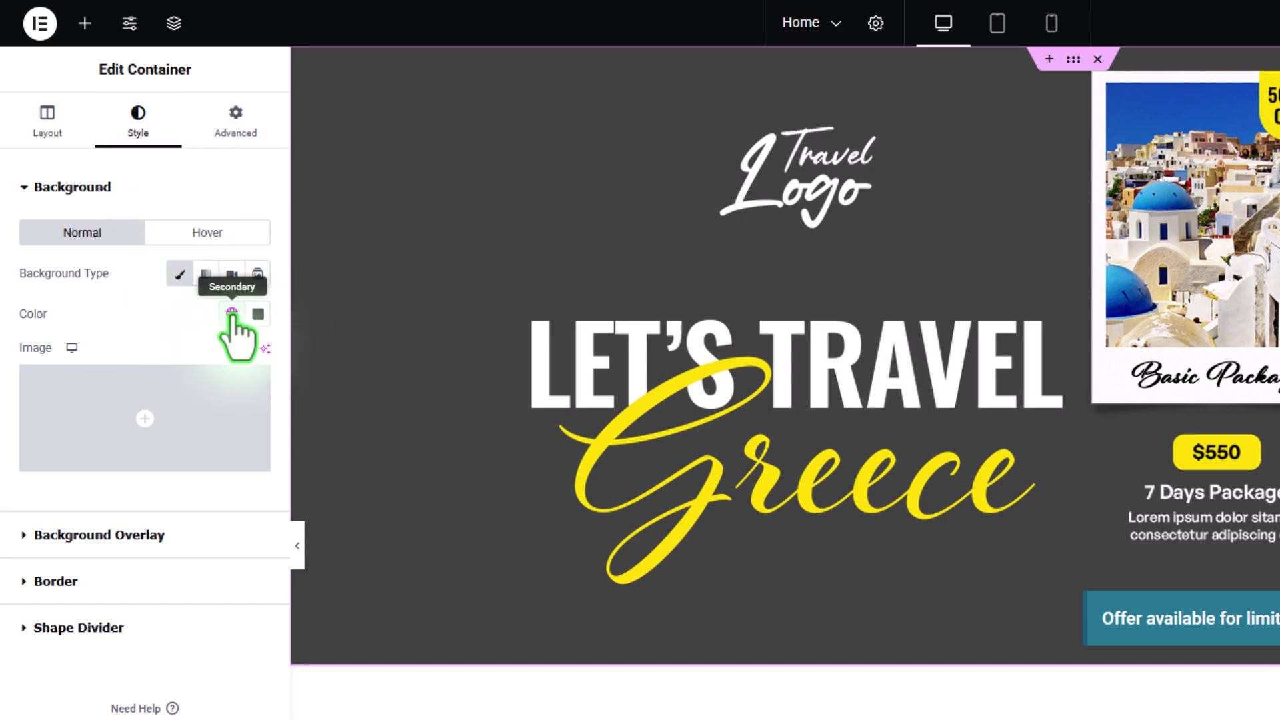
left_click(231, 274)
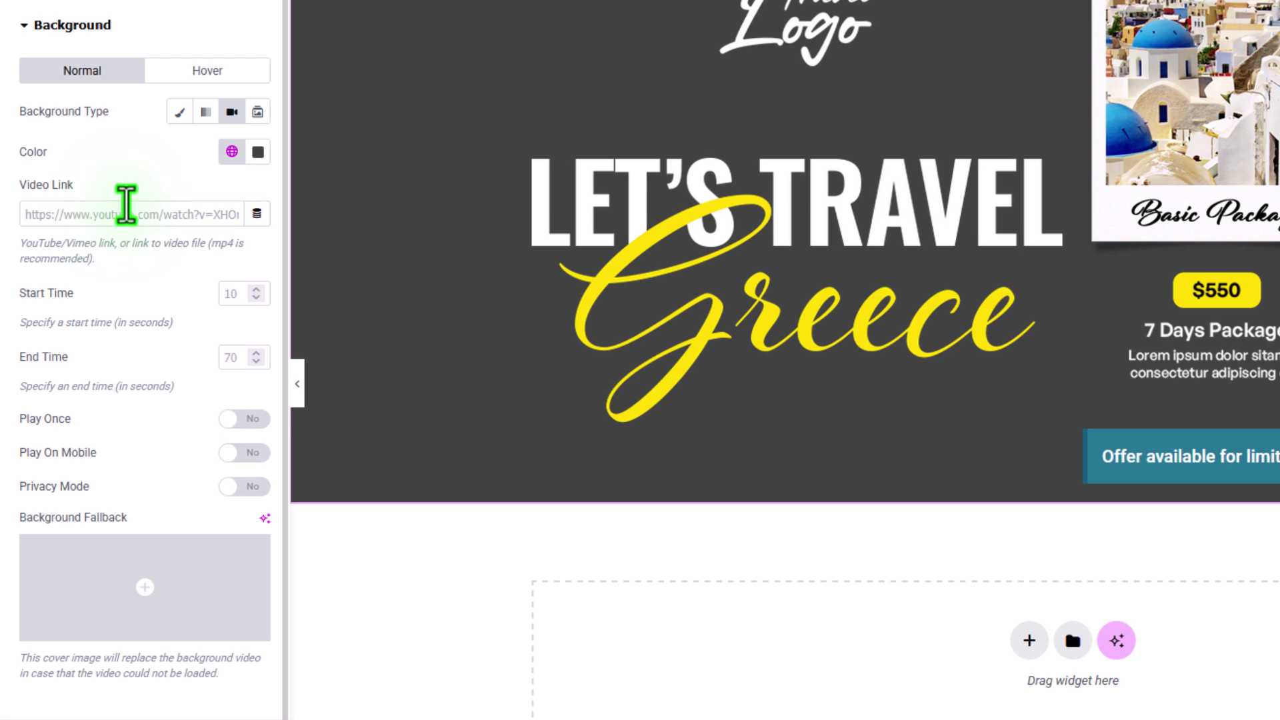
left_click(127, 205)
key("ctrl+v")
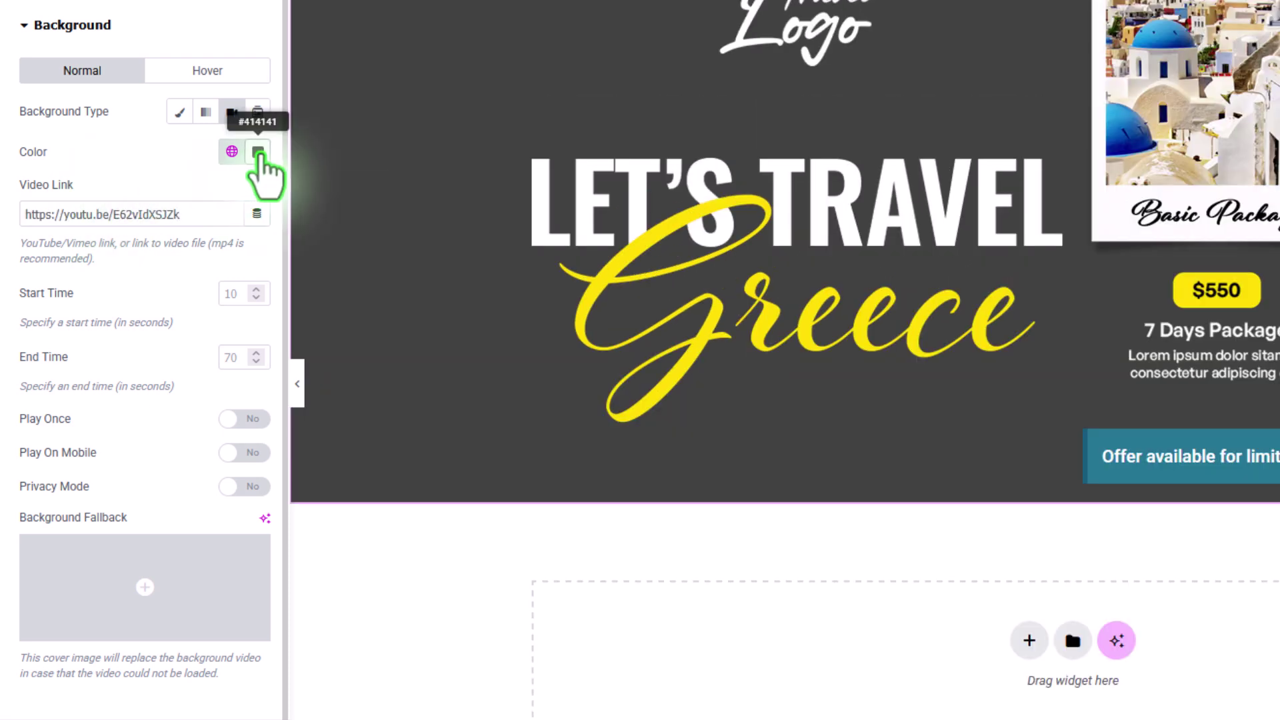
Clear the video background's color and enable Play On Mobile and Privacy Mode for the video
left_click(258, 153)
left_click(291, 193)
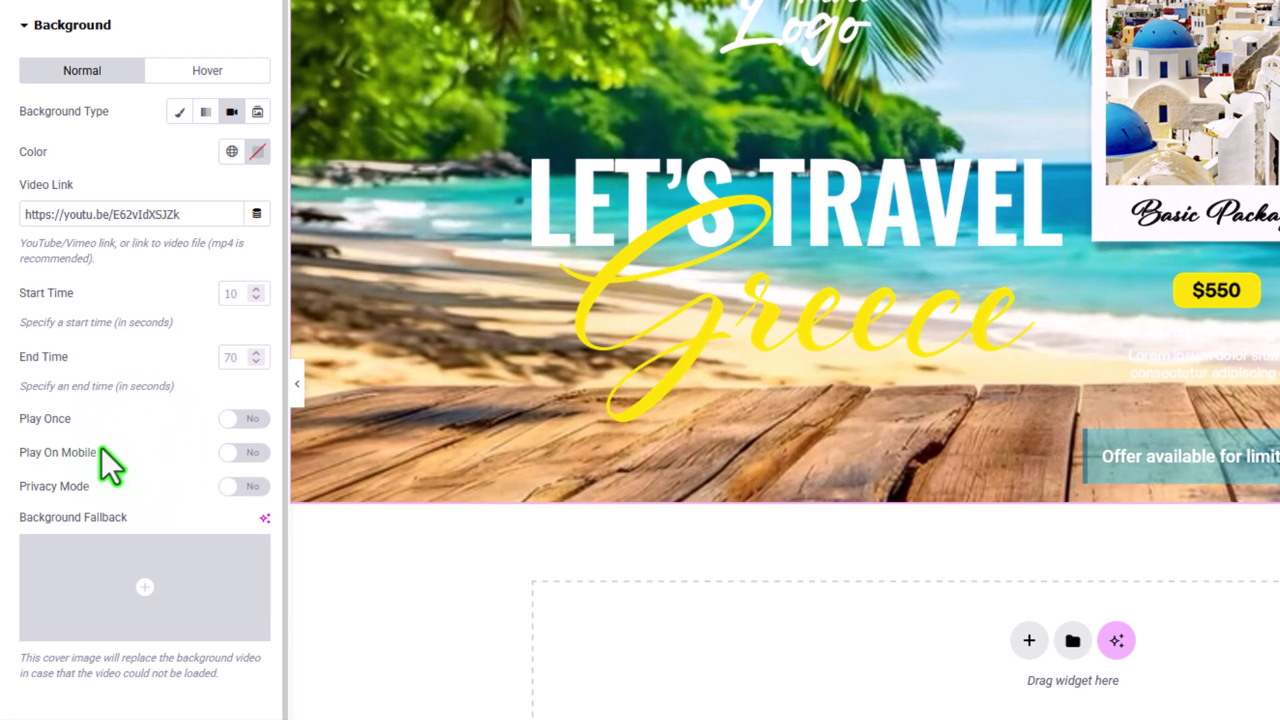
left_click(245, 453)
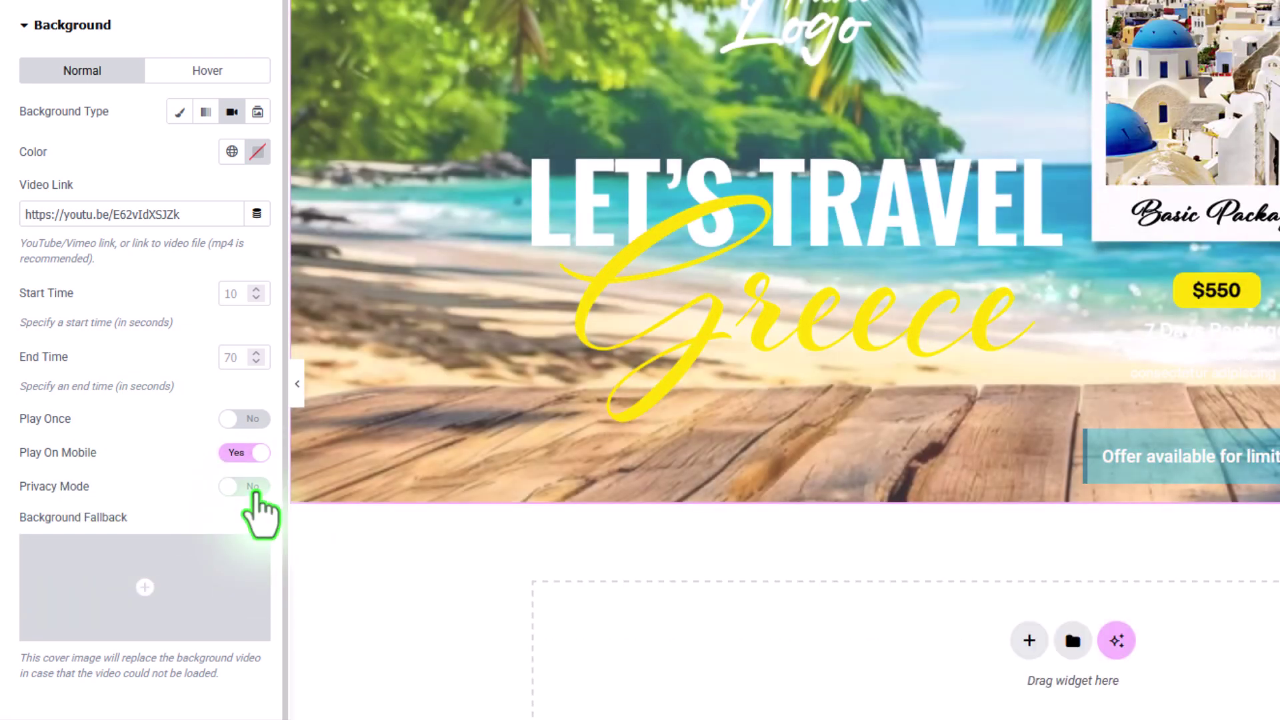
left_click(253, 488)
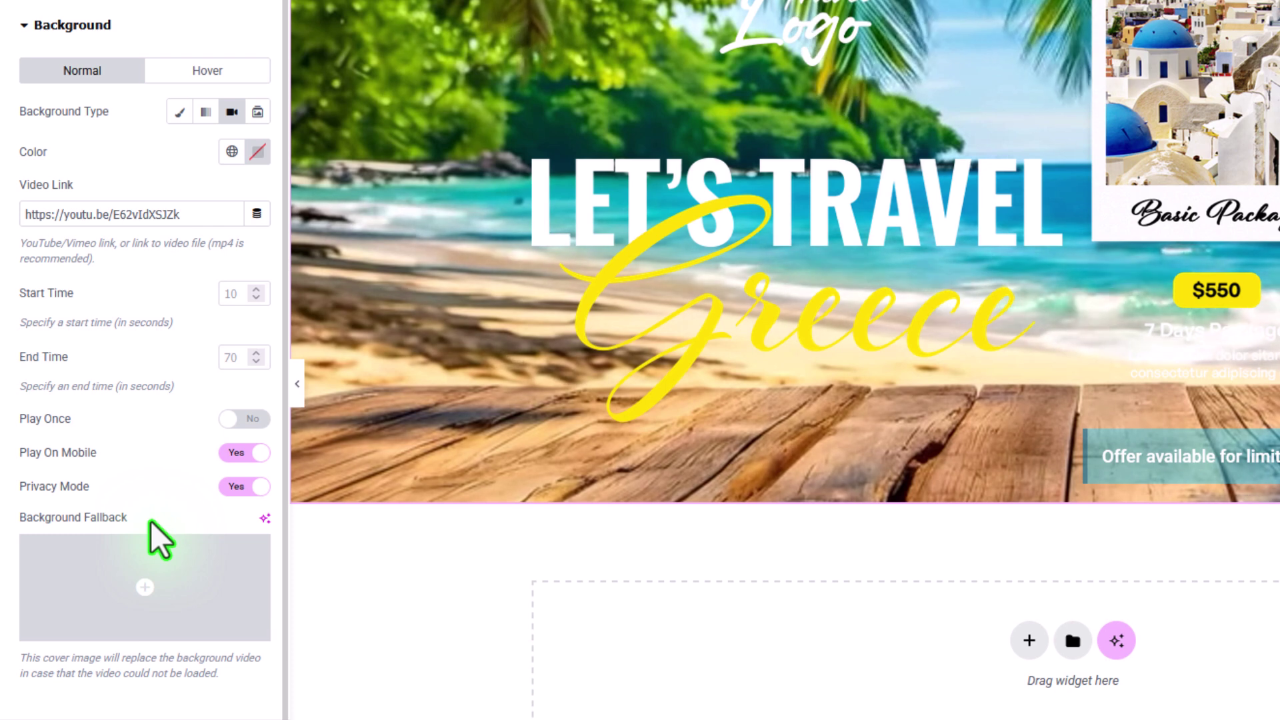
Set the beach image with palm leaves and wooden planks from the media library as the video's background fallback
mouse_move(150, 595)
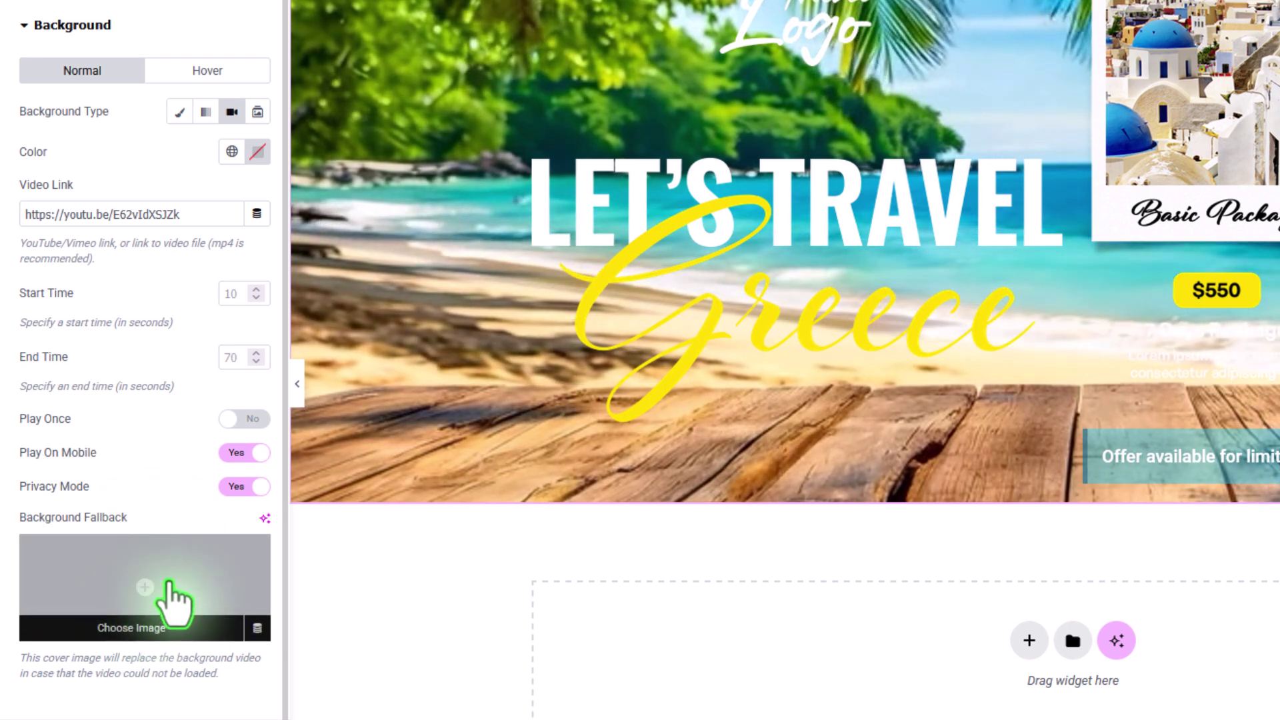
left_click(169, 583)
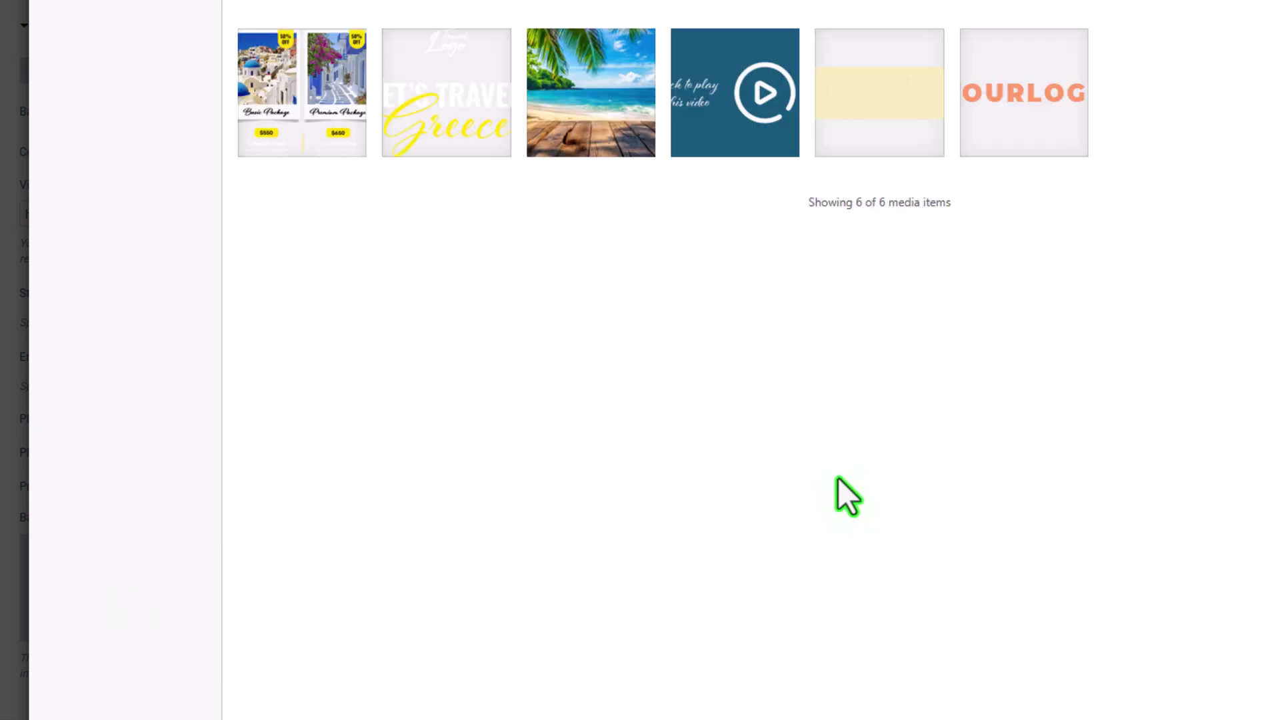
left_click(593, 137)
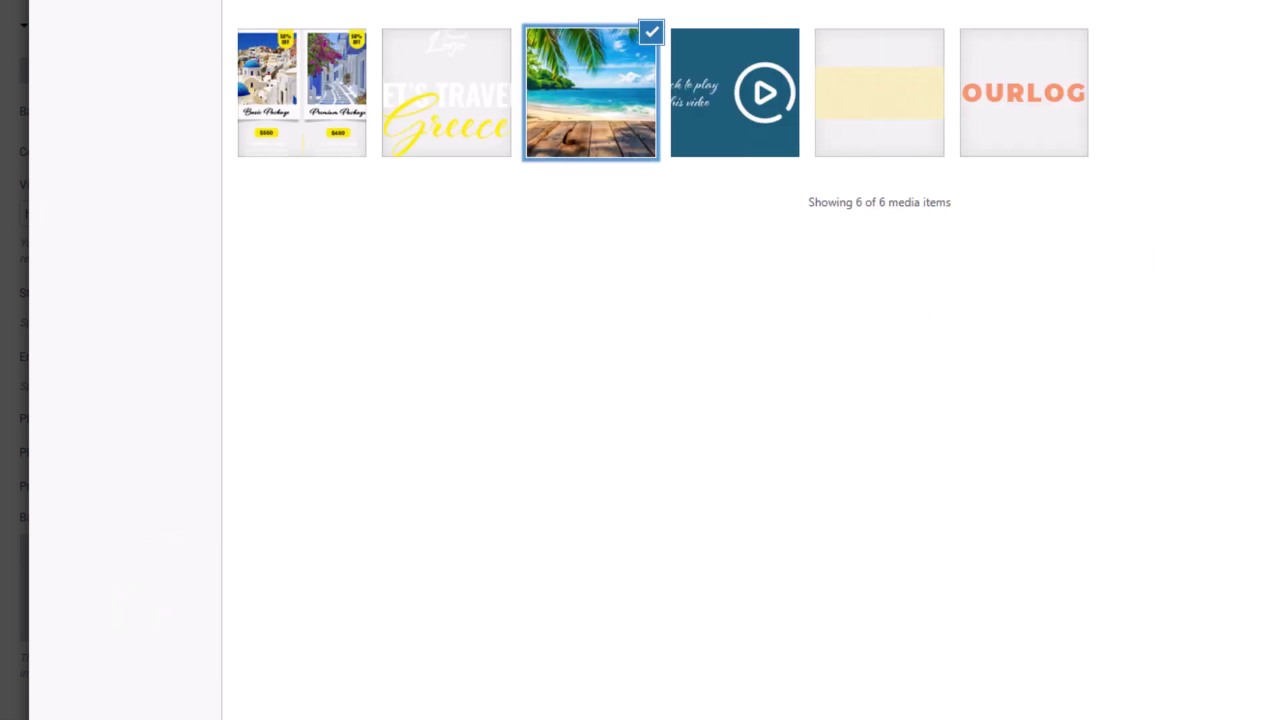
left_click(1232, 682)
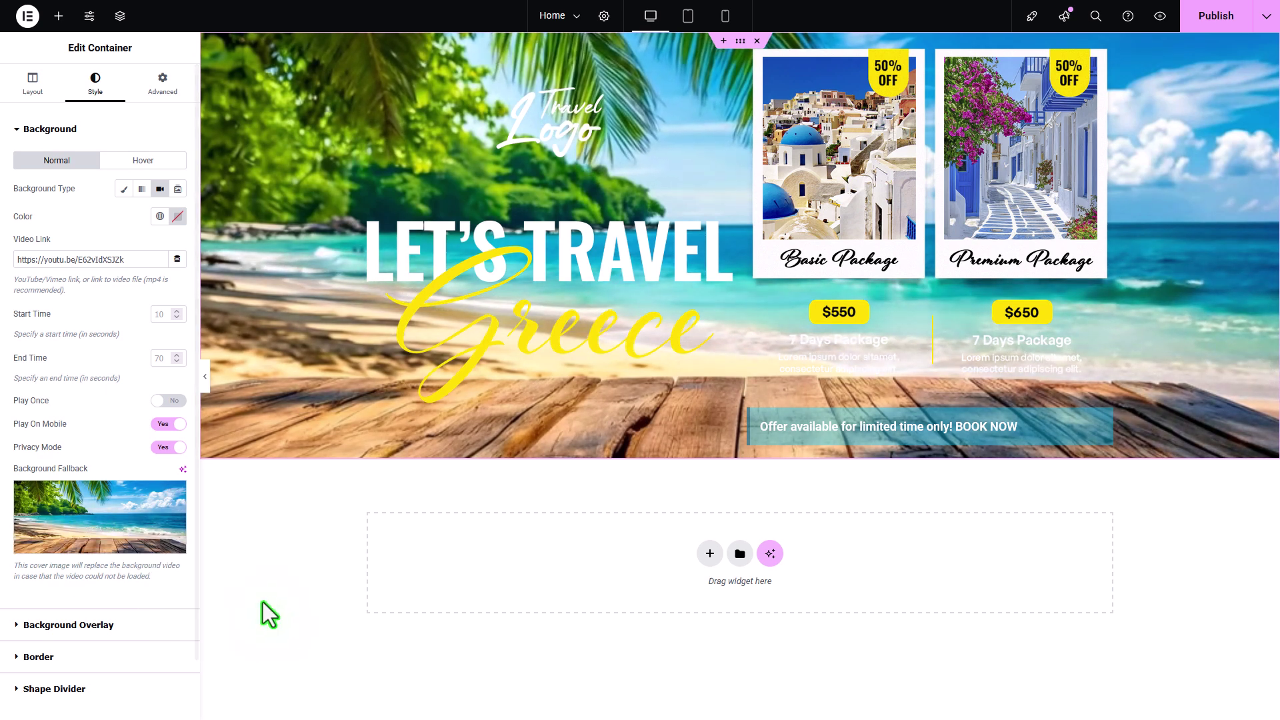
Add a Classic background overlay in black (#000000) to the outermost container and publish the page
left_click(50, 131)
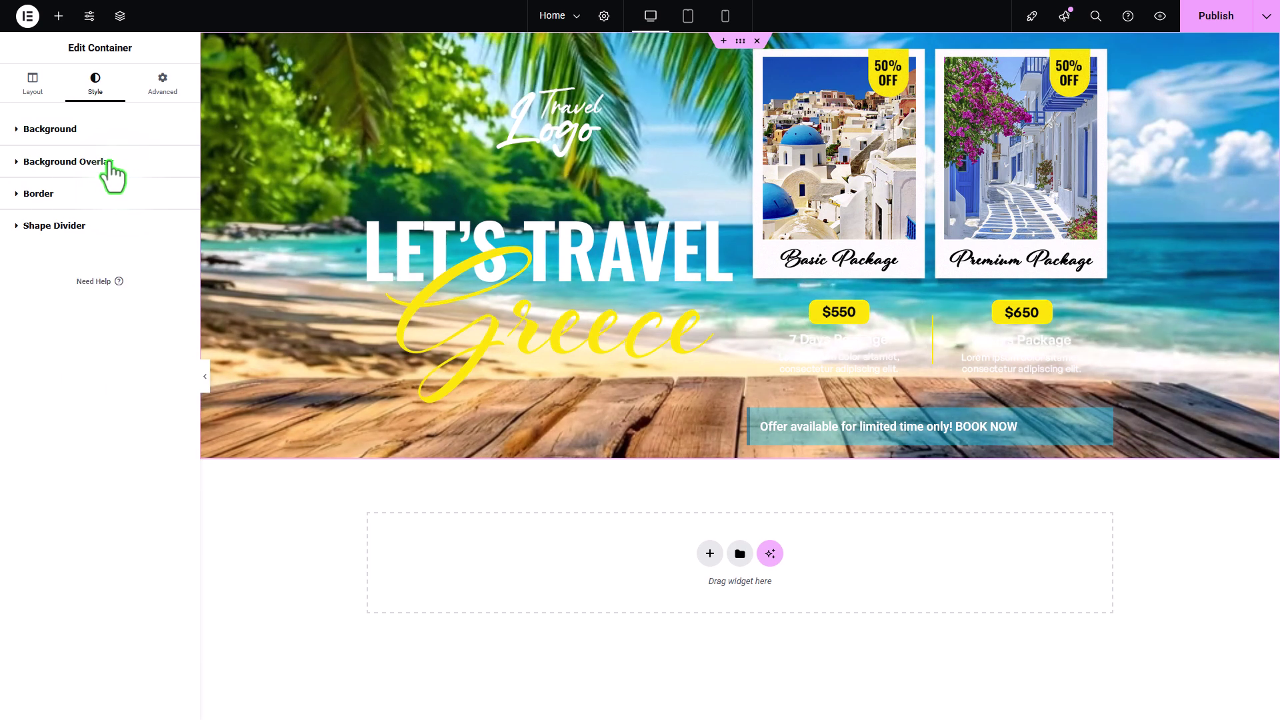
left_click(106, 168)
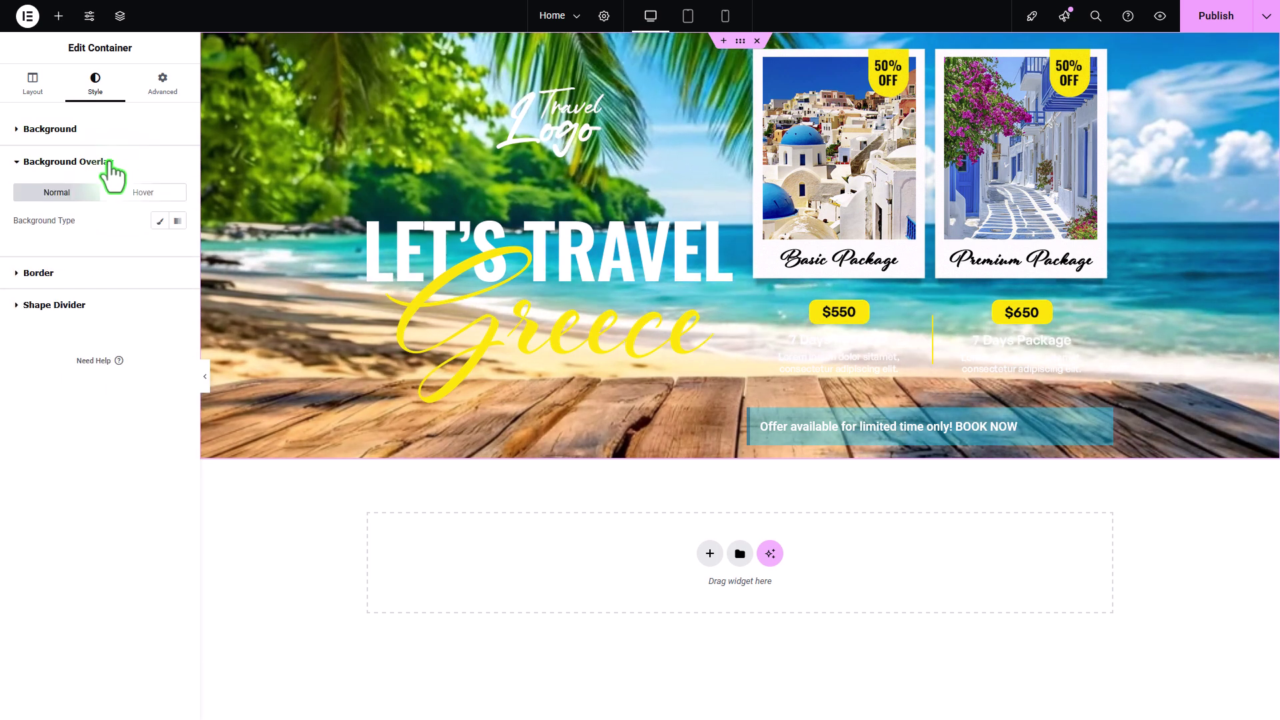
left_click(159, 224)
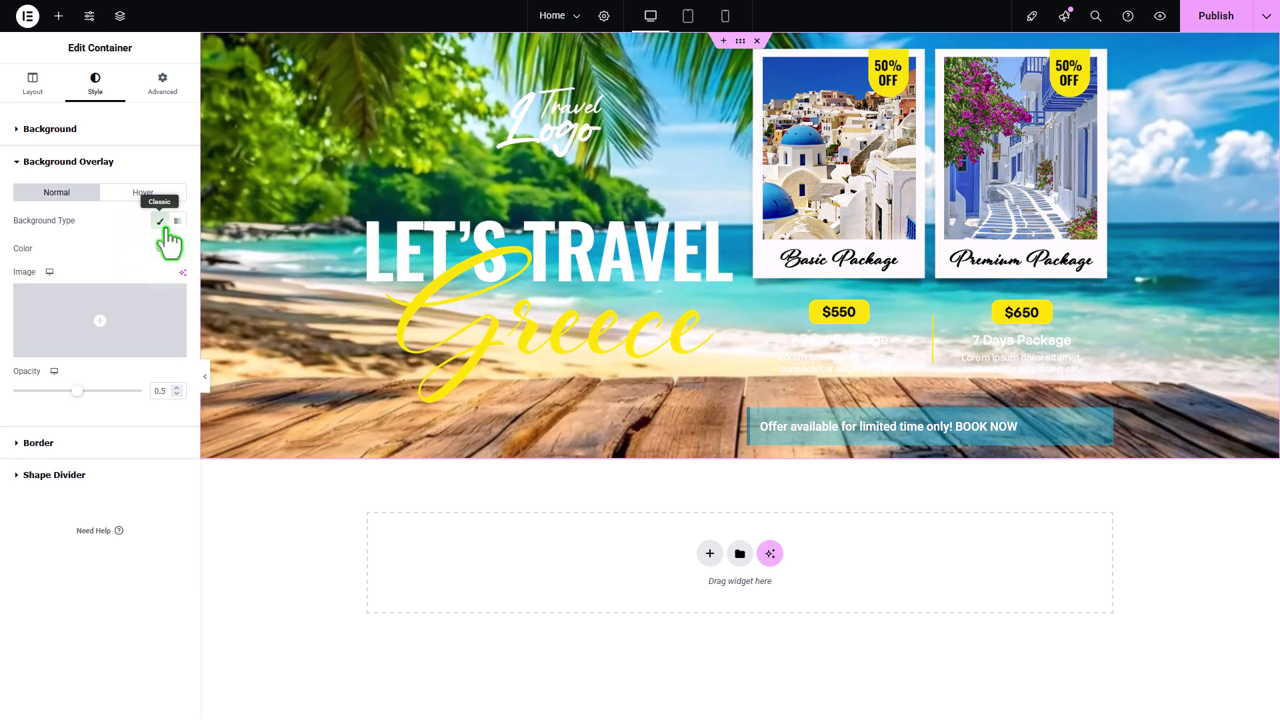
left_click(178, 249)
mouse_move(190, 378)
left_mouse_down()
mouse_move(284, 431)
mouse_move(110, 245)
mouse_move(264, 415)
left_mouse_up()
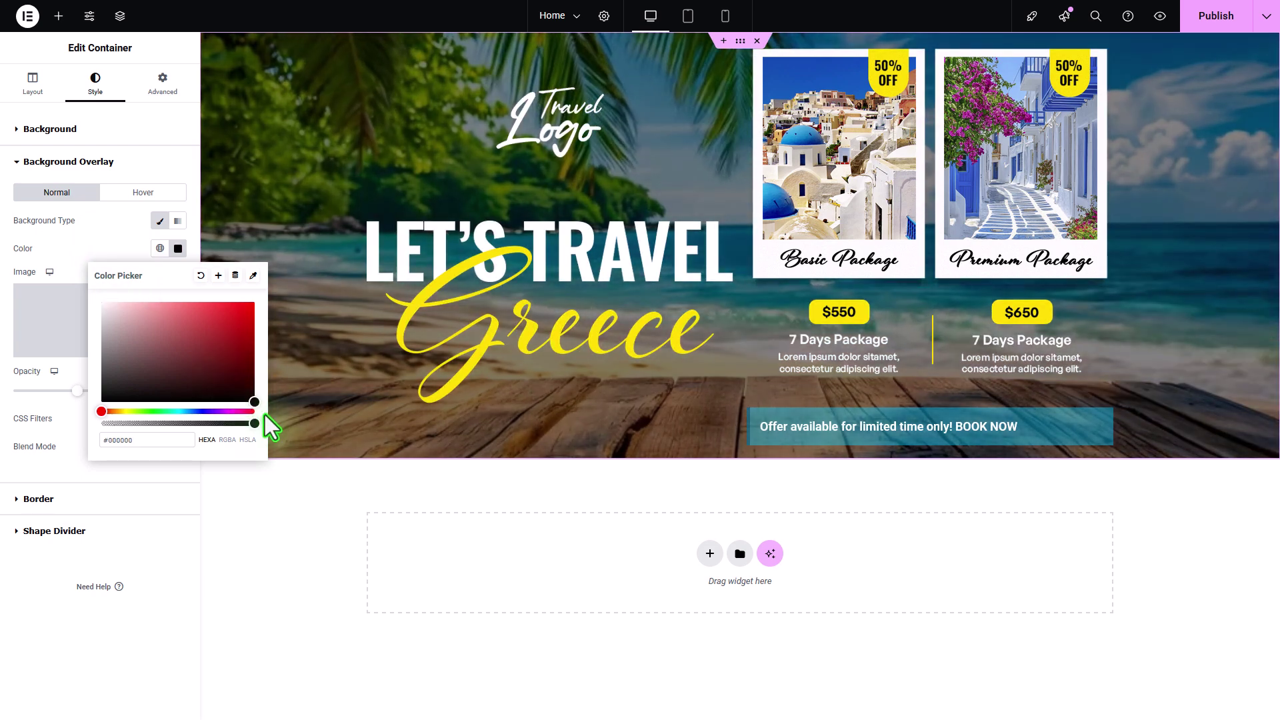
left_click(123, 239)
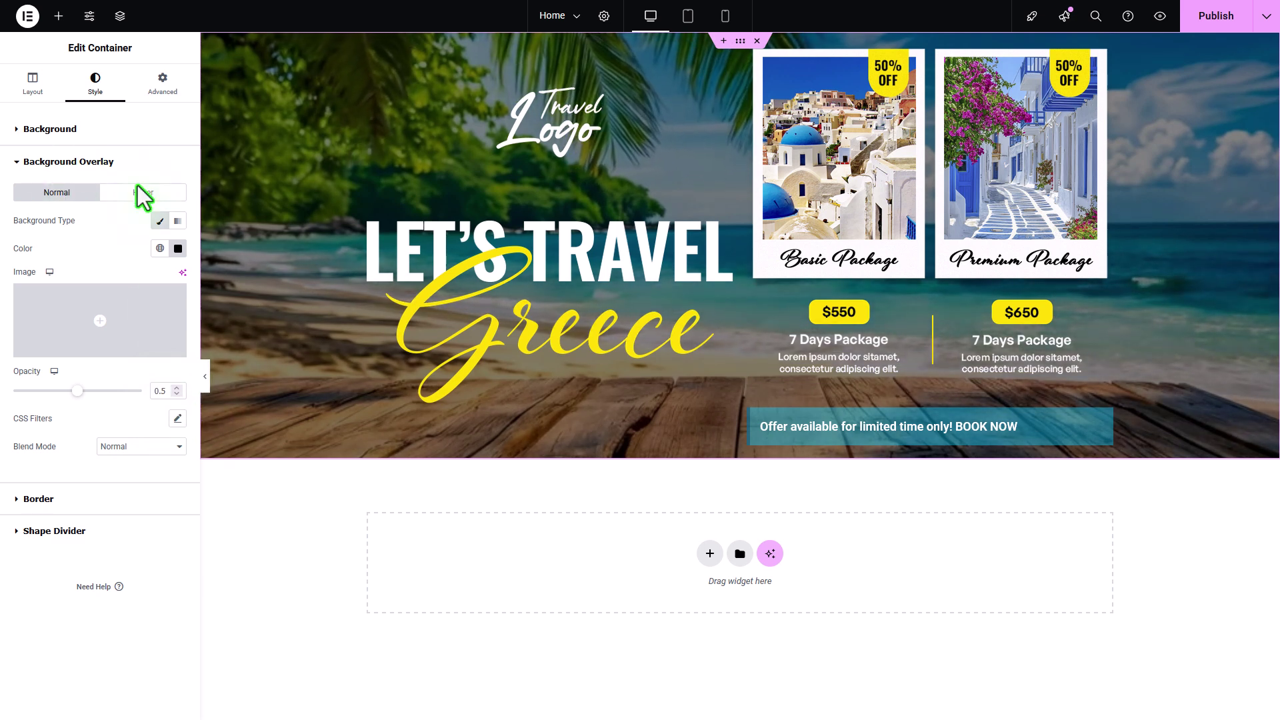
left_click(75, 163)
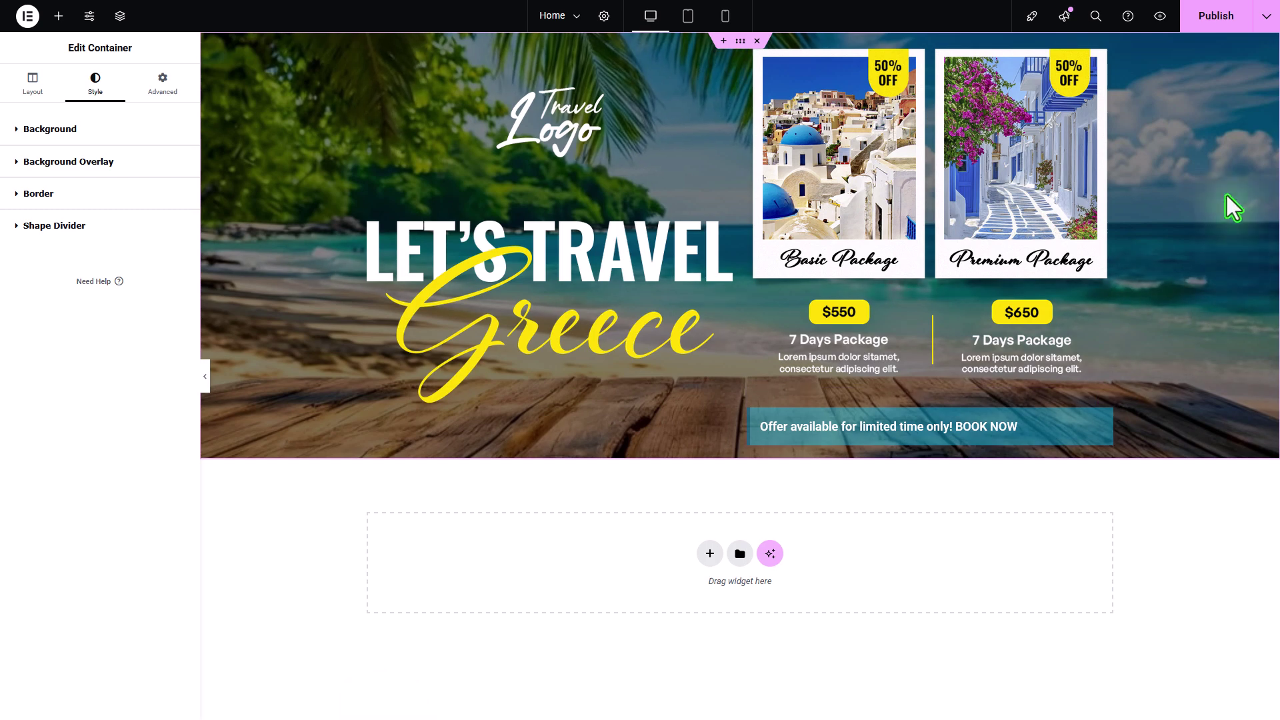
left_click(1216, 16)
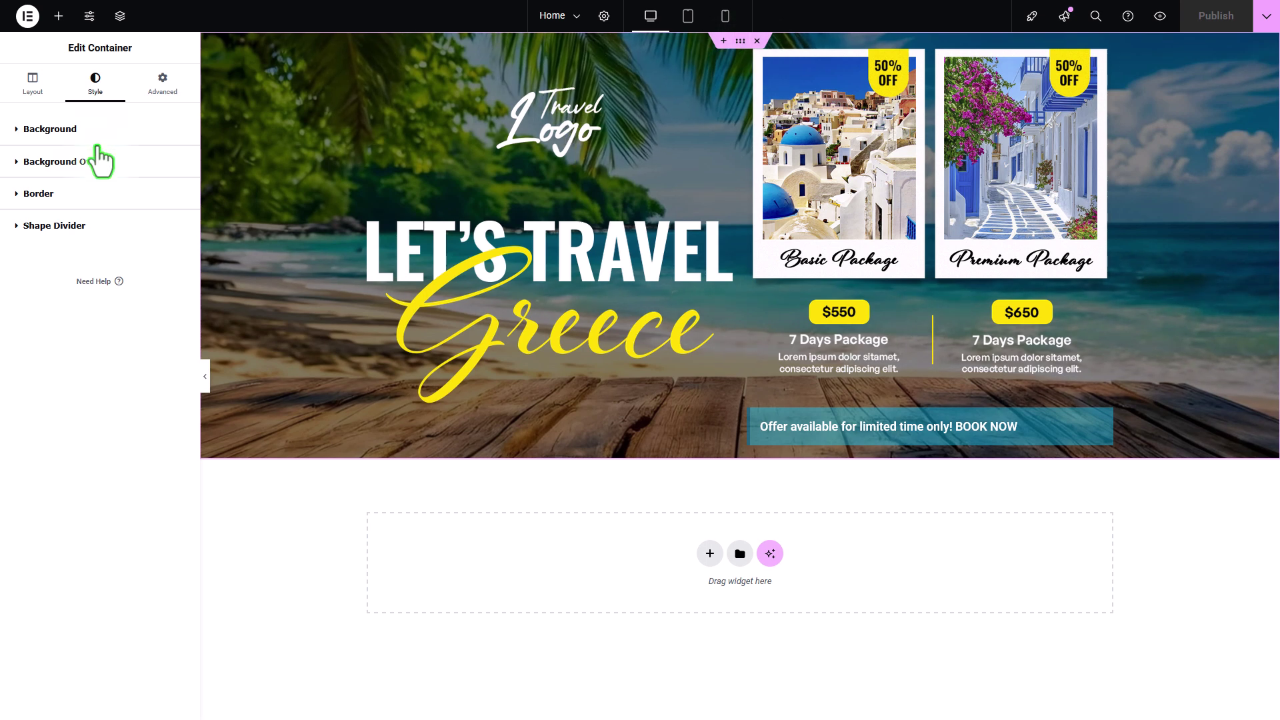
Set the outermost container's minimum height to 100 vh and publish the page
left_click(31, 105)
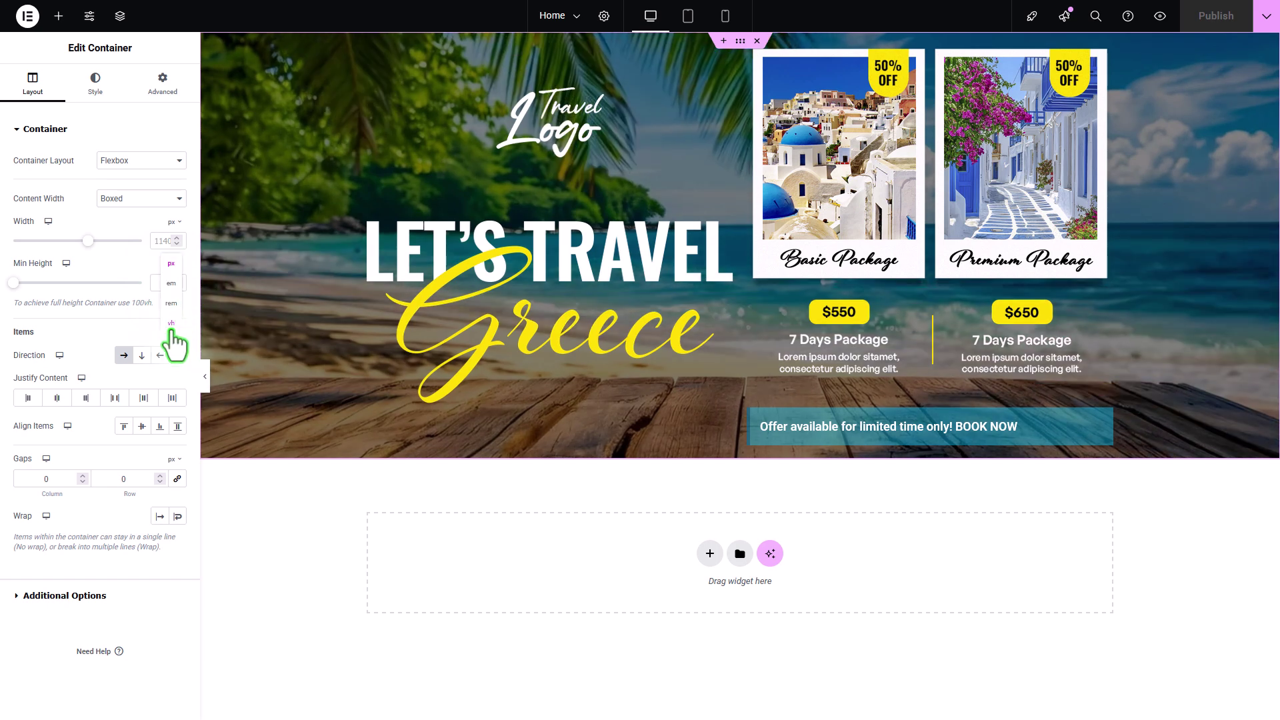
left_click(172, 322)
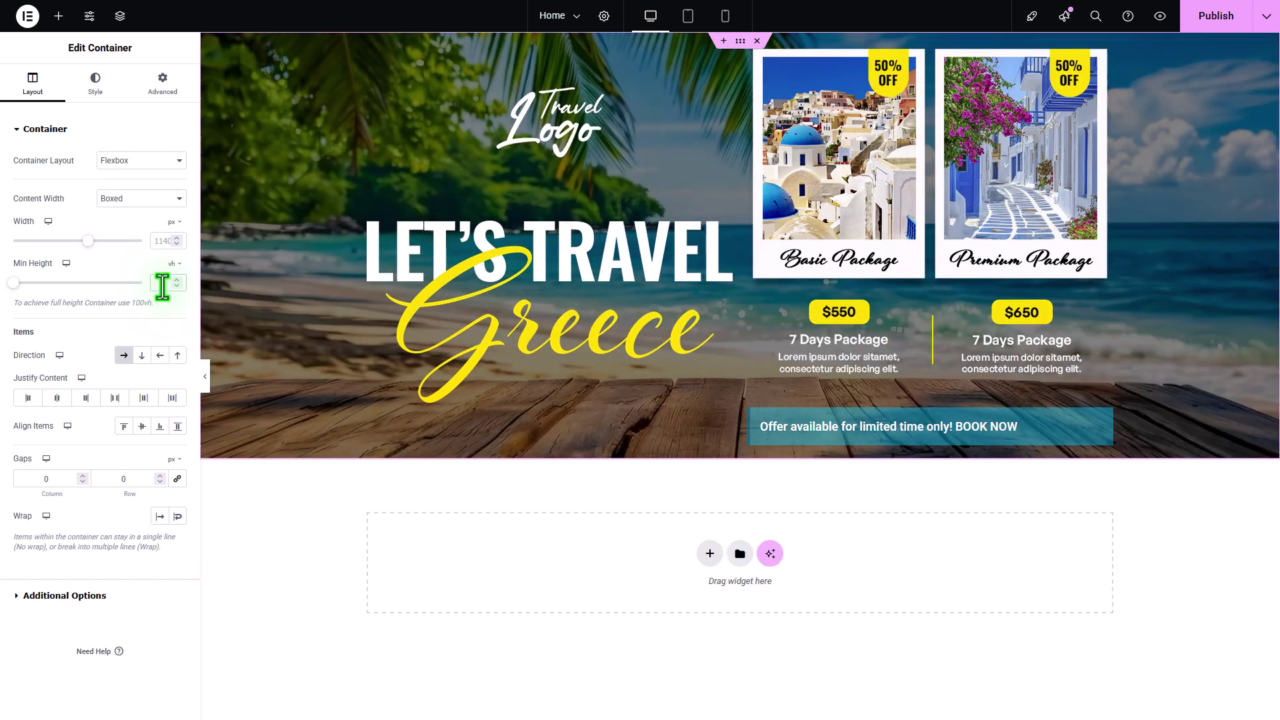
left_click(163, 287)
type("100")
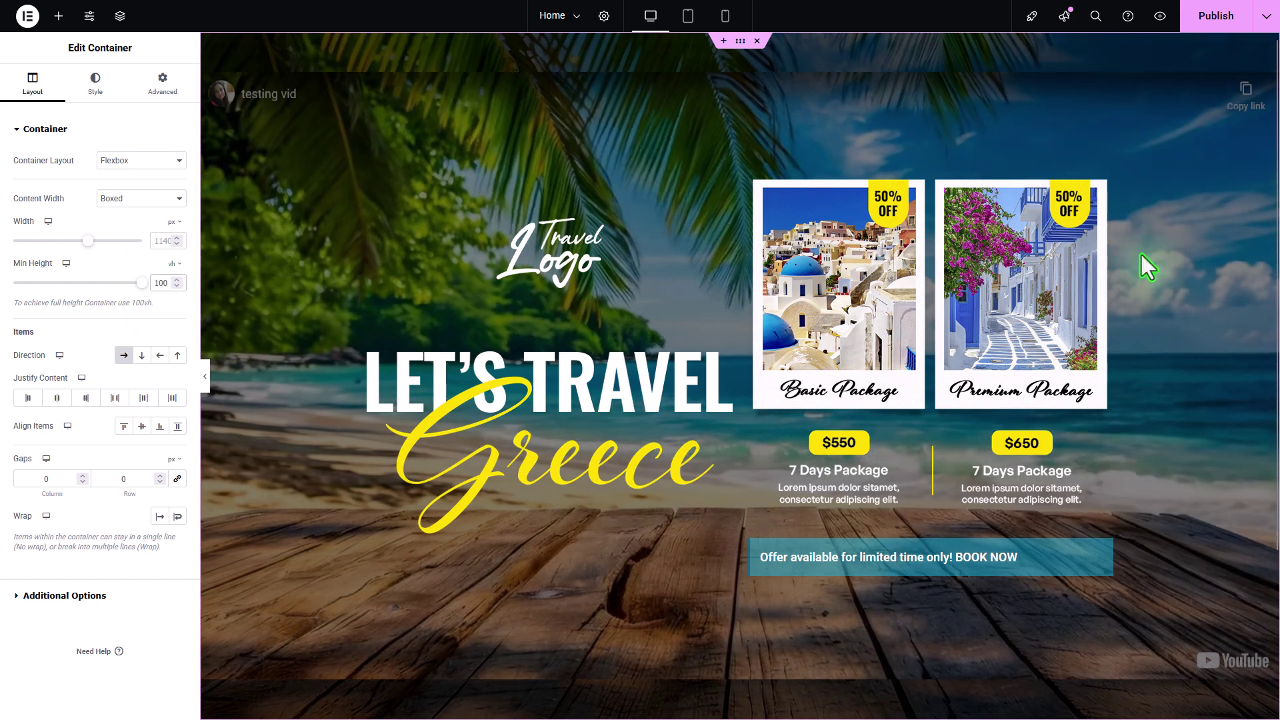
left_click(1217, 17)
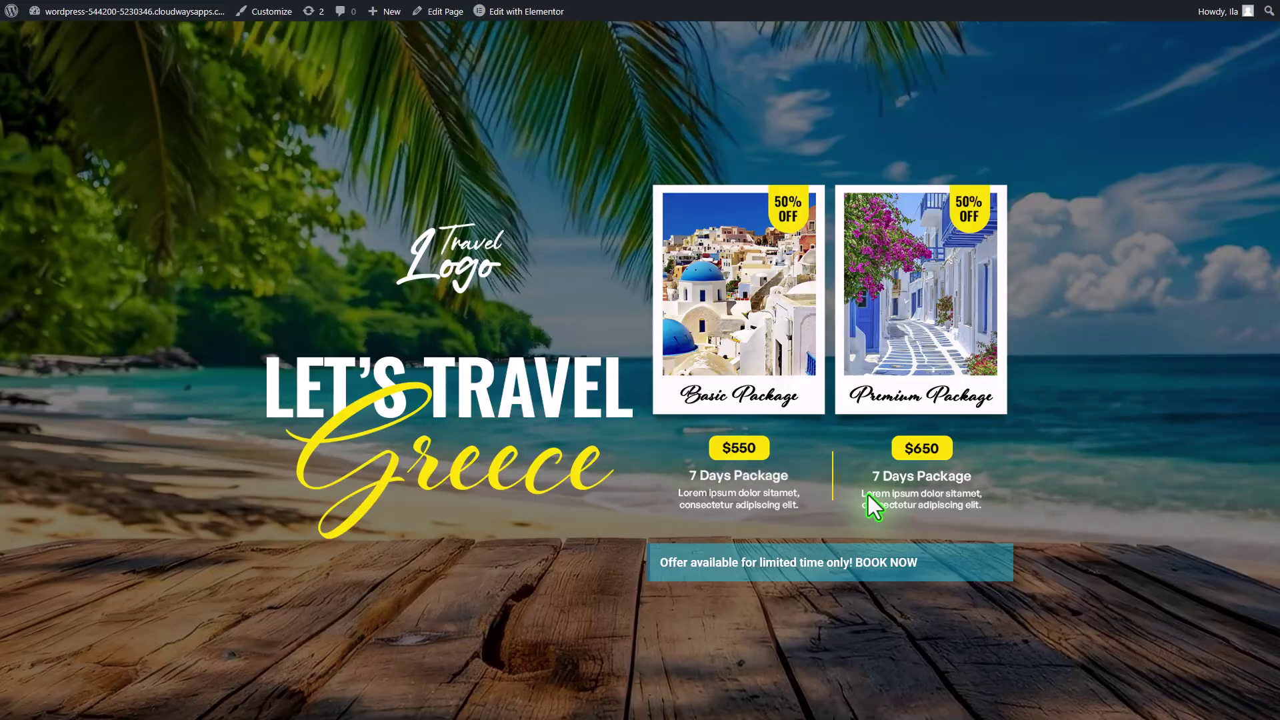
Check the live page in responsive design mode at phone size, narrowing the viewport to 400 × 755
key("ctrl+shift+m")
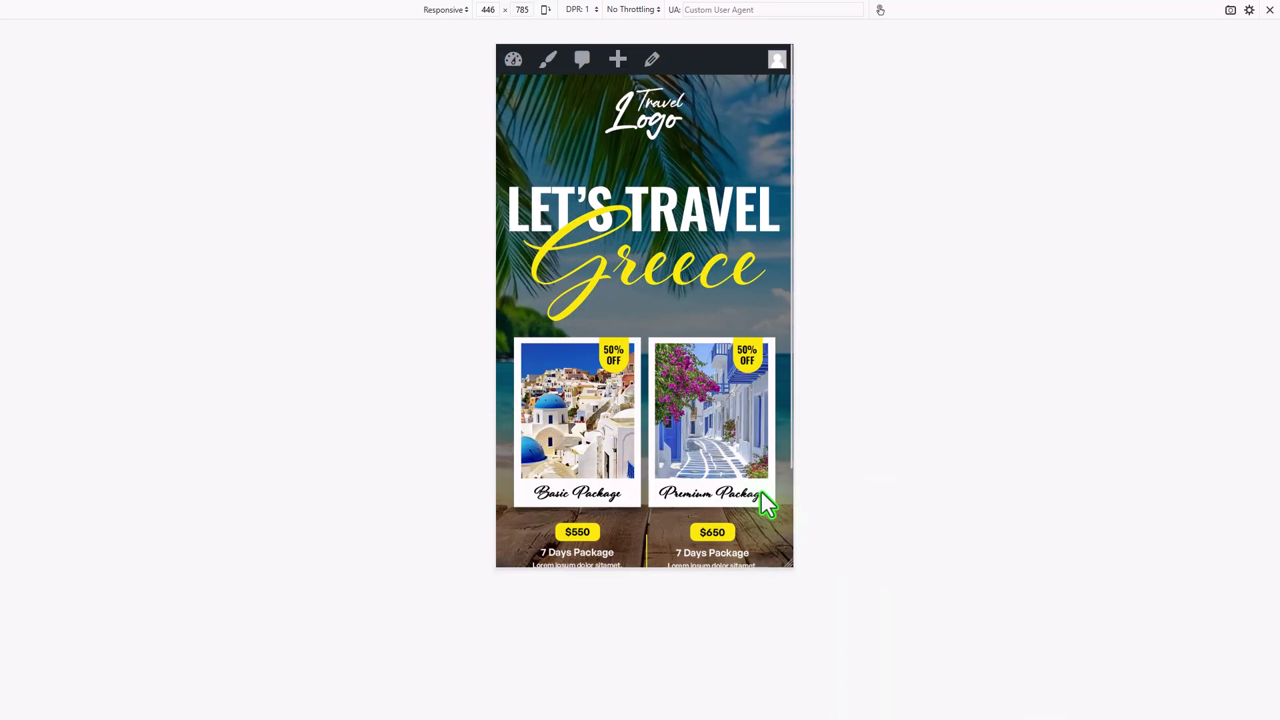
scroll(758, 462, "down", 2)
scroll(760, 466, "up", 2)
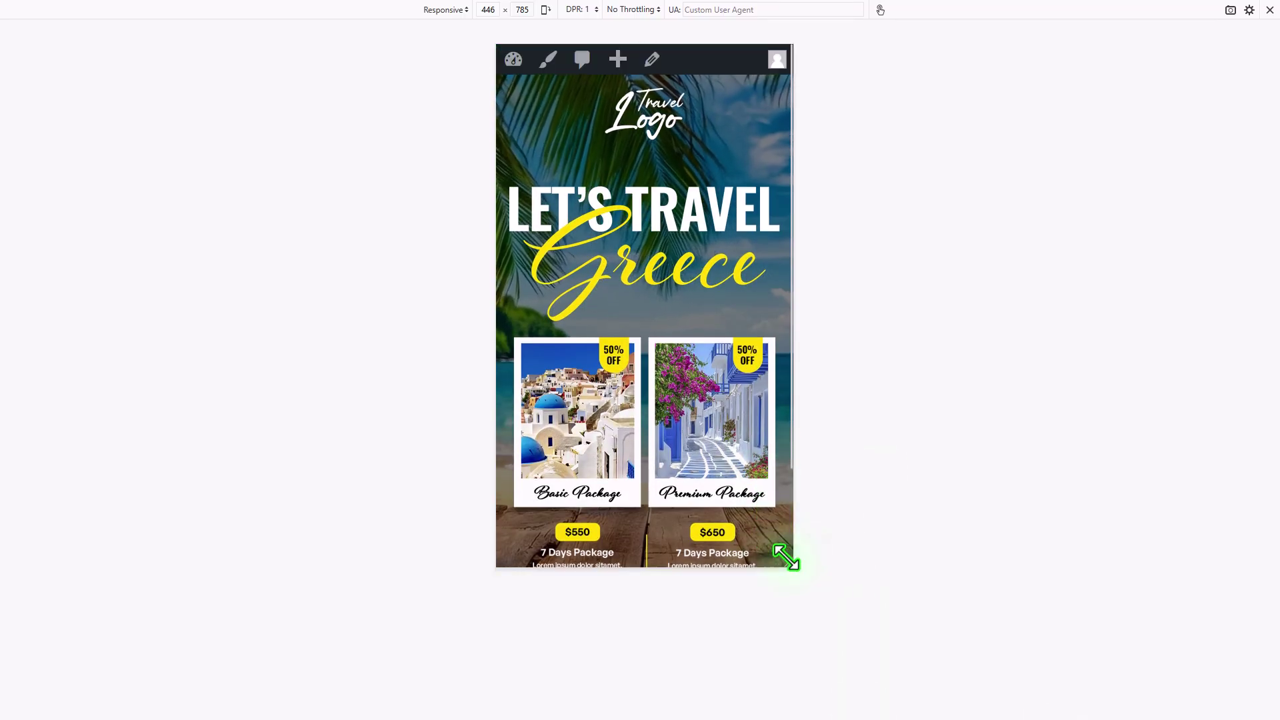
mouse_move(786, 561)
left_mouse_down()
mouse_move(803, 606)
mouse_move(826, 608)
mouse_move(778, 586)
mouse_move(761, 518)
mouse_move(771, 541)
left_mouse_up()
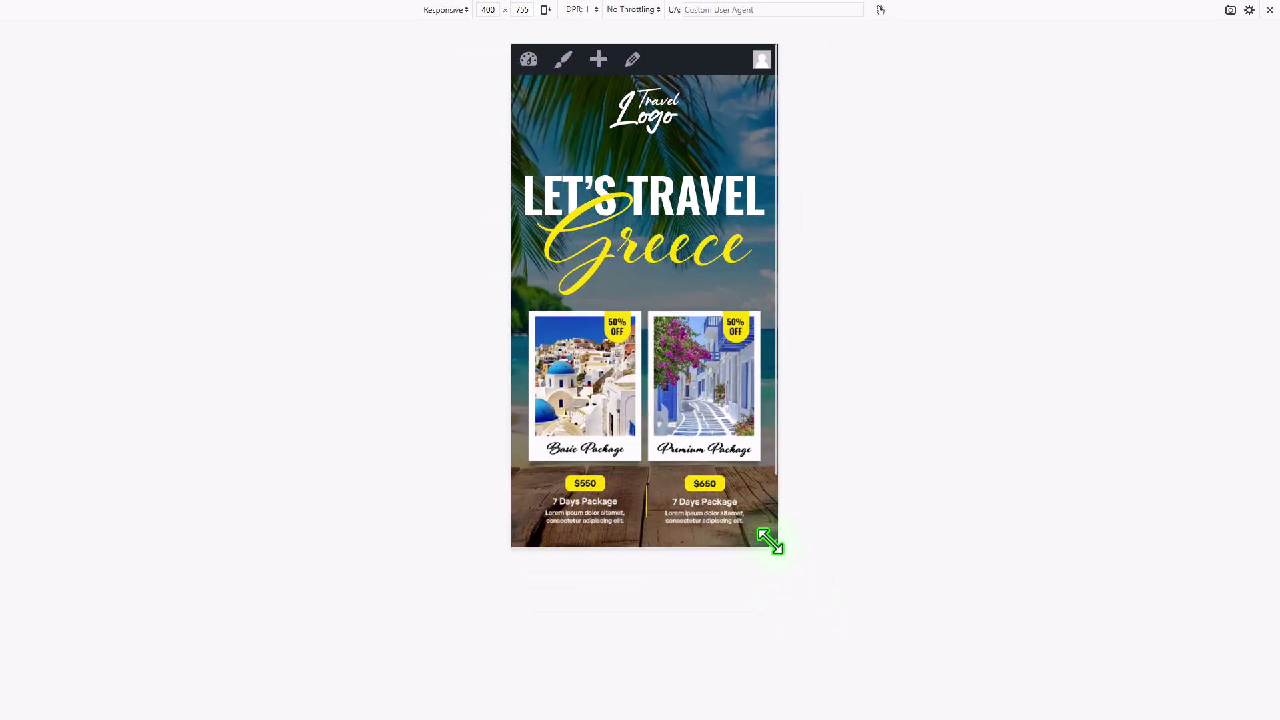
Check the page in landscape orientation and in a viewport enlarged to 1025 × 767, and leave responsive design mode
left_click(546, 10)
scroll(854, 200, "down", 2)
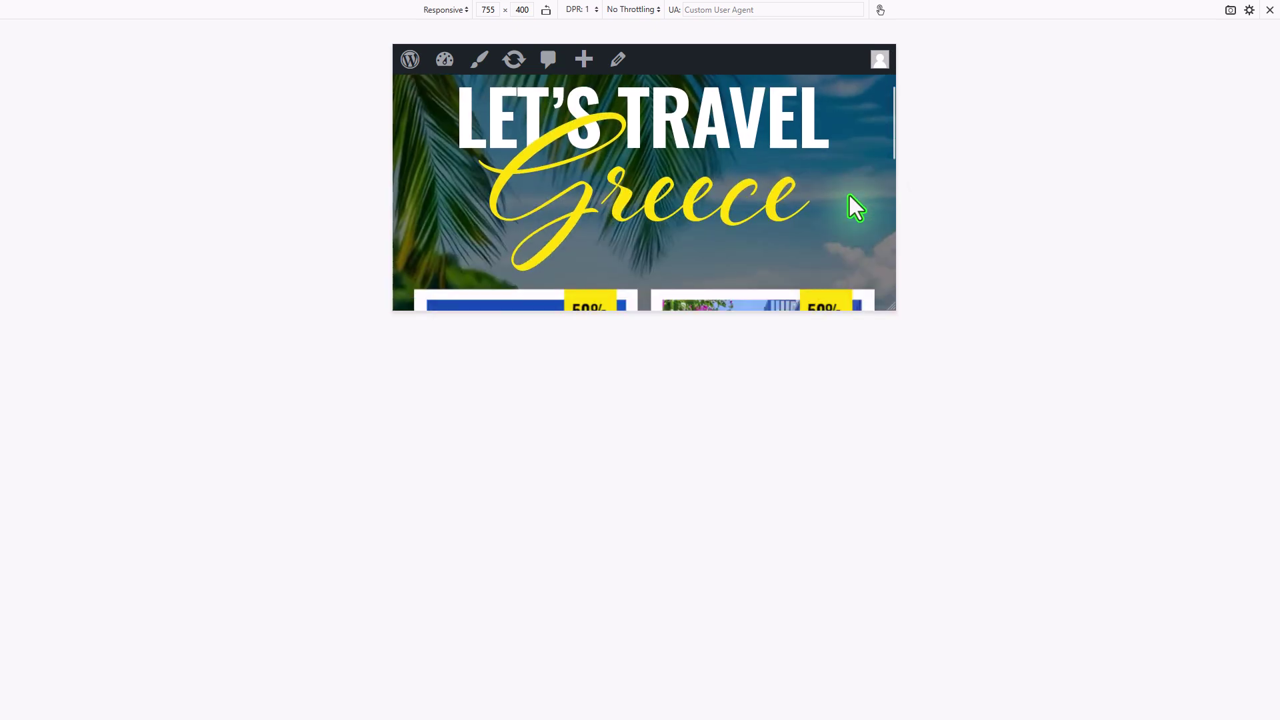
scroll(851, 213, "down", 6)
scroll(855, 240, "up", 2)
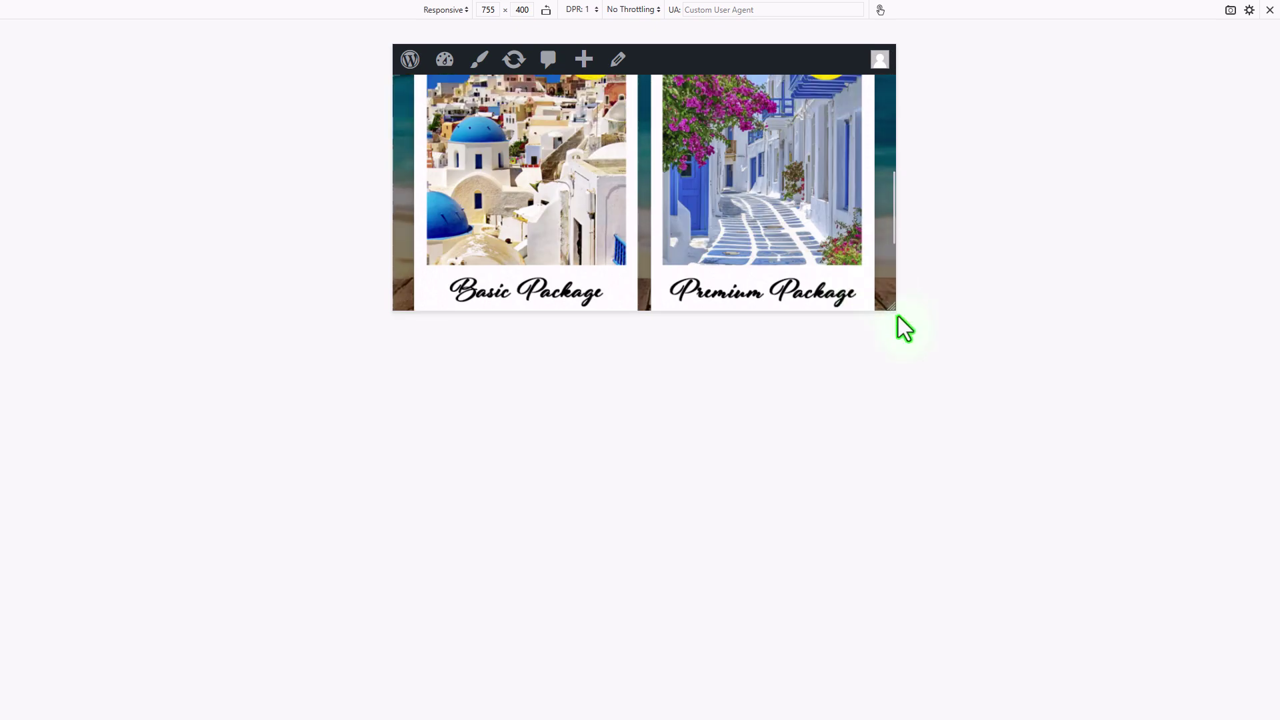
left_click_drag(896, 310, 978, 553)
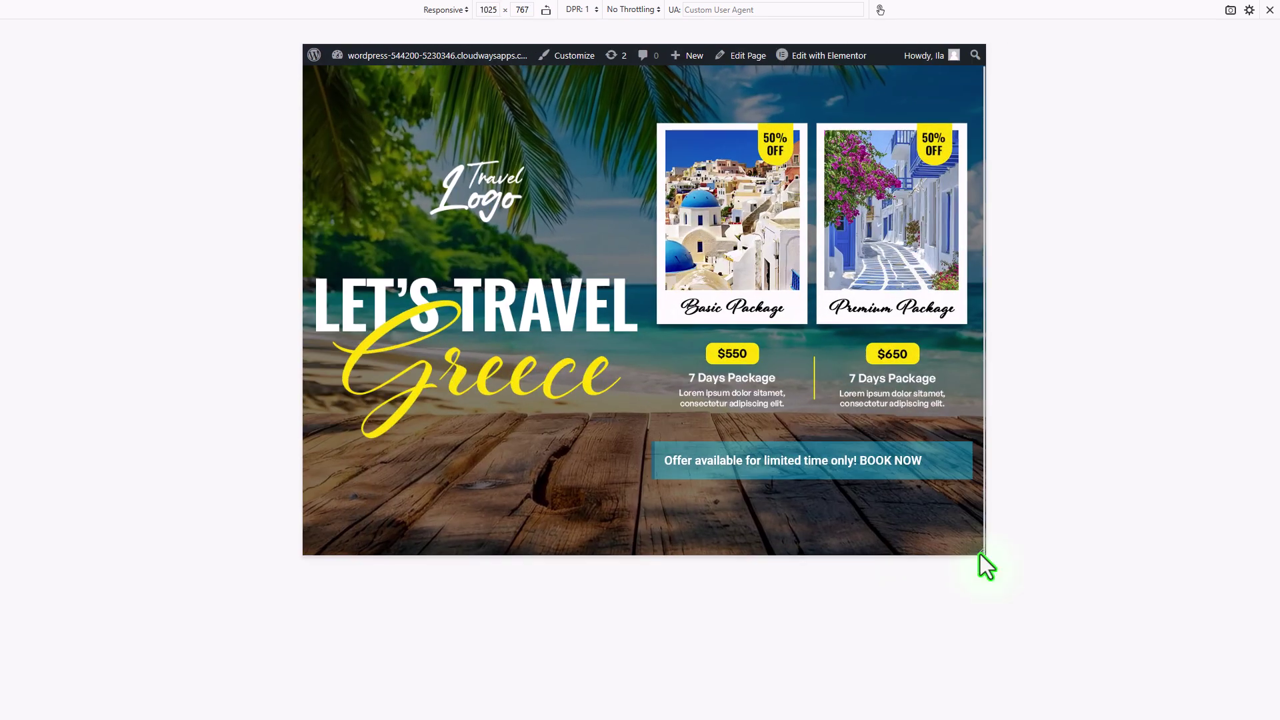
left_click(1269, 10)
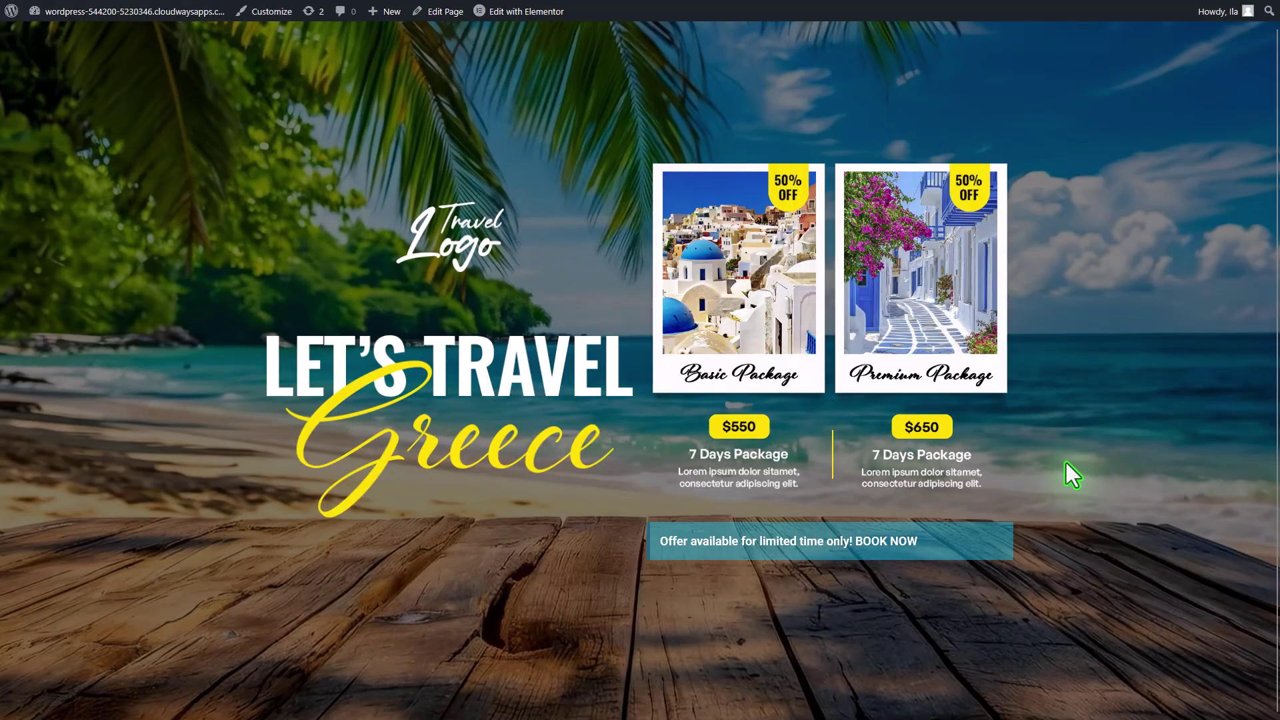